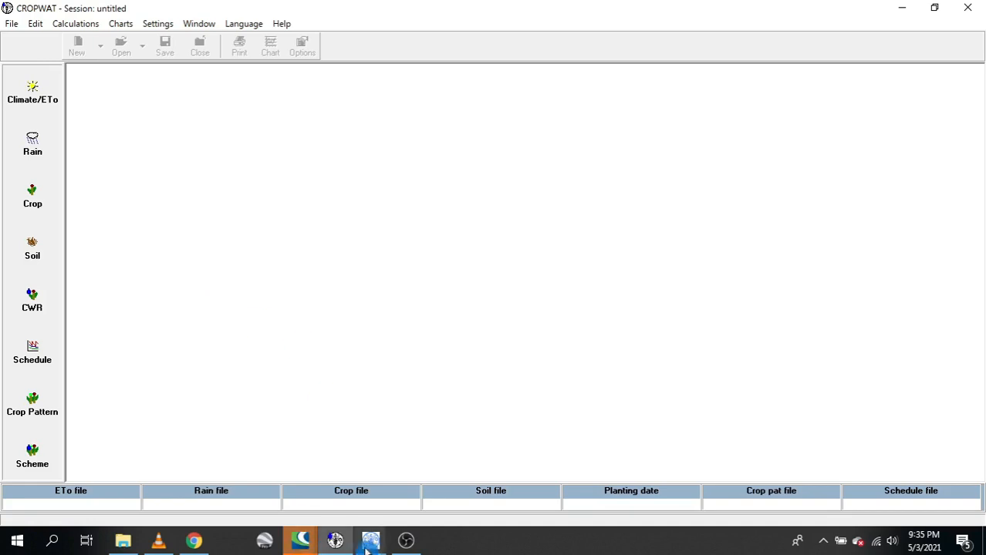
# - Bring up CLIMWAT, then review the Google results for "cropwat download" and "climwat model" in Chrome
pyautogui.moveTo(370, 540)
pyautogui.click(451, 486)
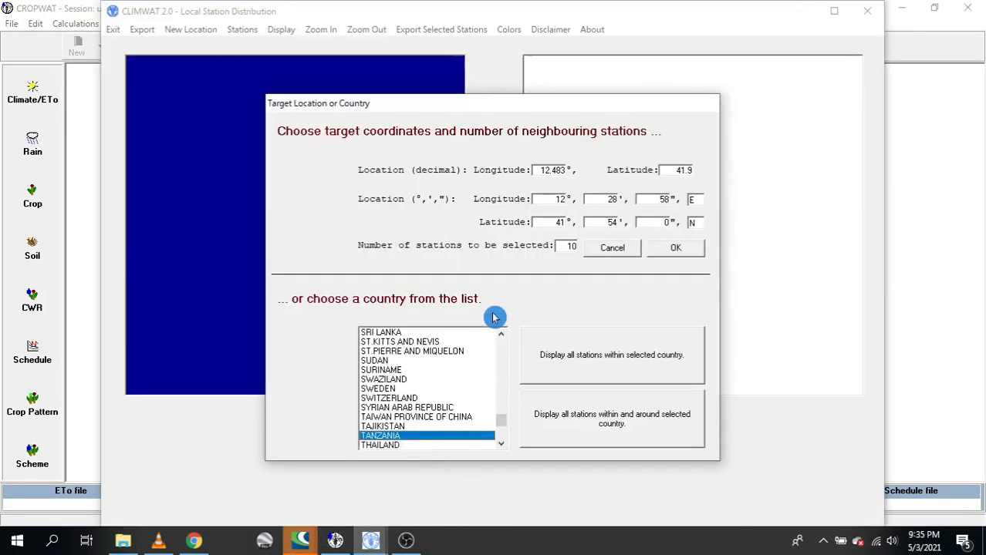
pyautogui.click(194, 540)
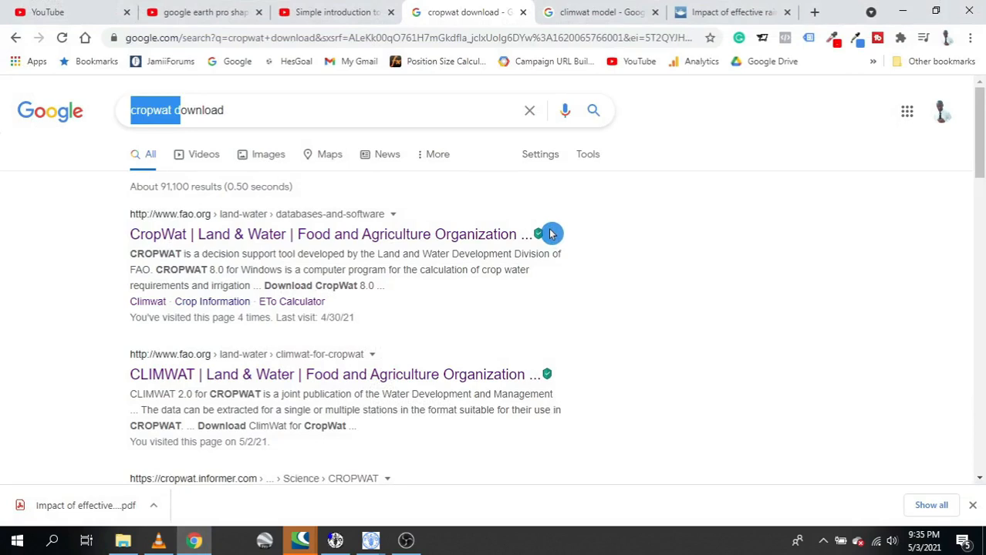
pyautogui.moveTo(247, 110); pyautogui.dragTo(117, 116)
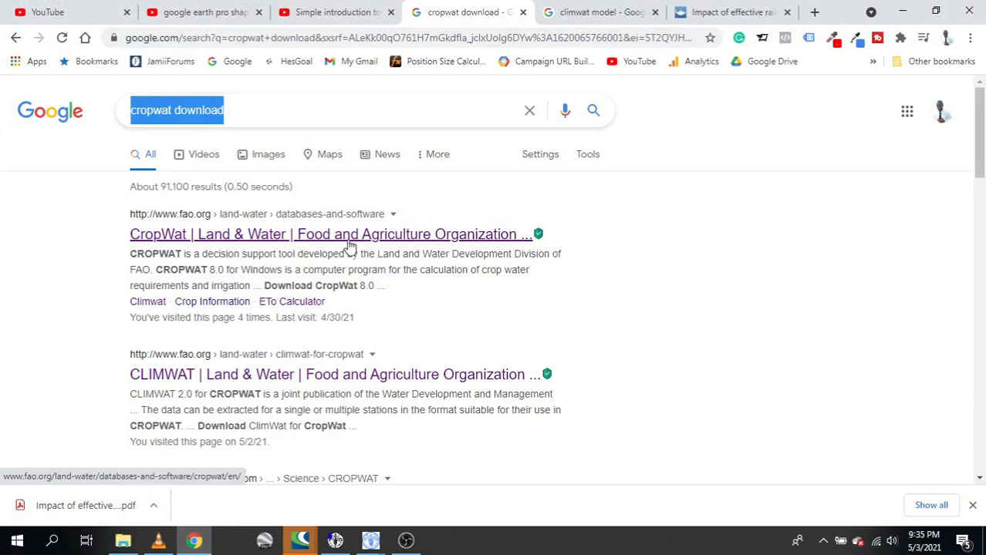
pyautogui.click(581, 11)
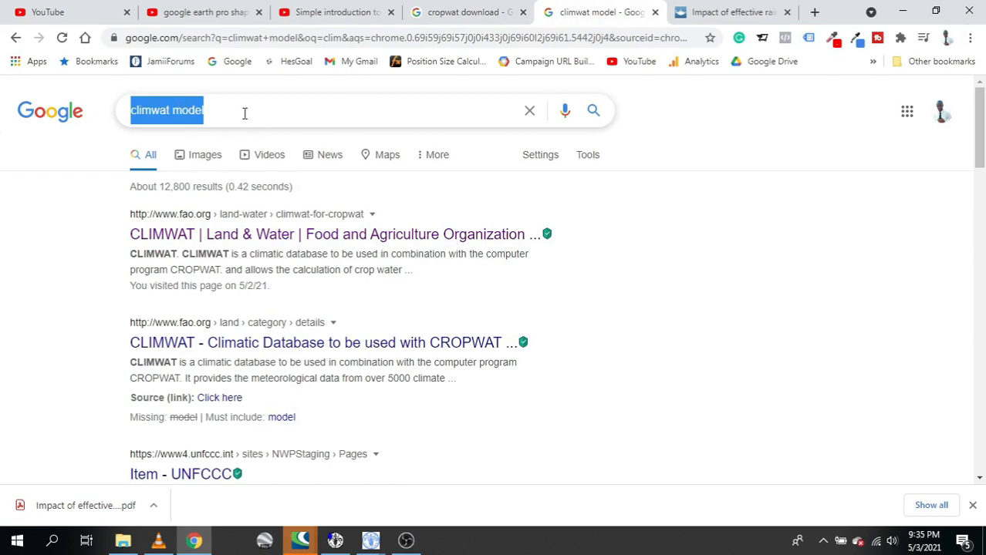
pyautogui.click(906, 19)
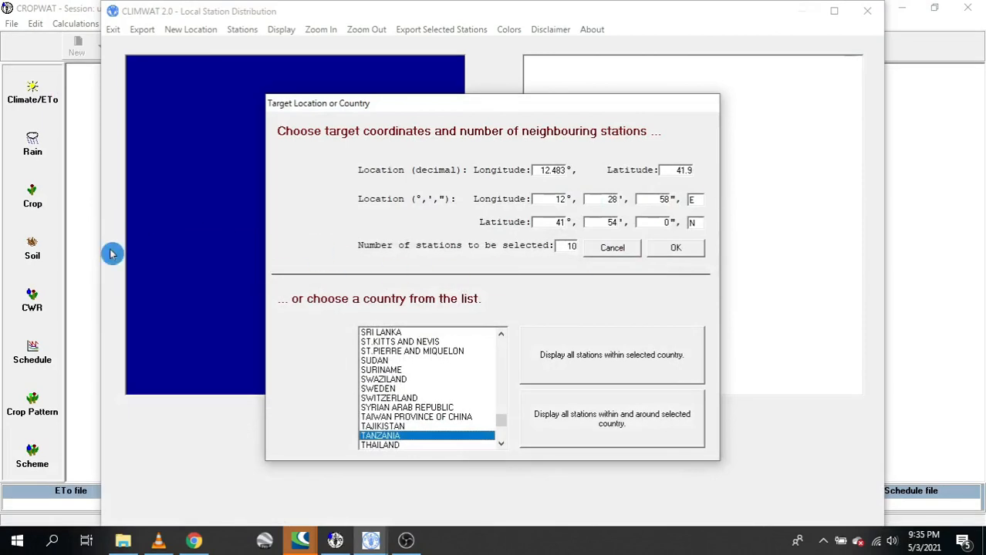
# - Switch to CROPWAT and open the monthly Climate/ETo data window
pyautogui.click(80, 251)
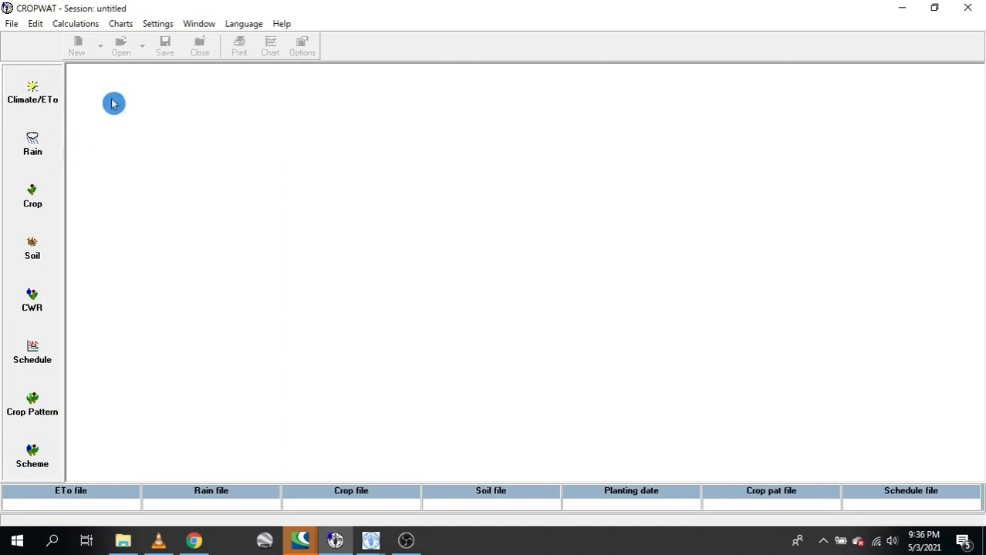
pyautogui.click(31, 92)
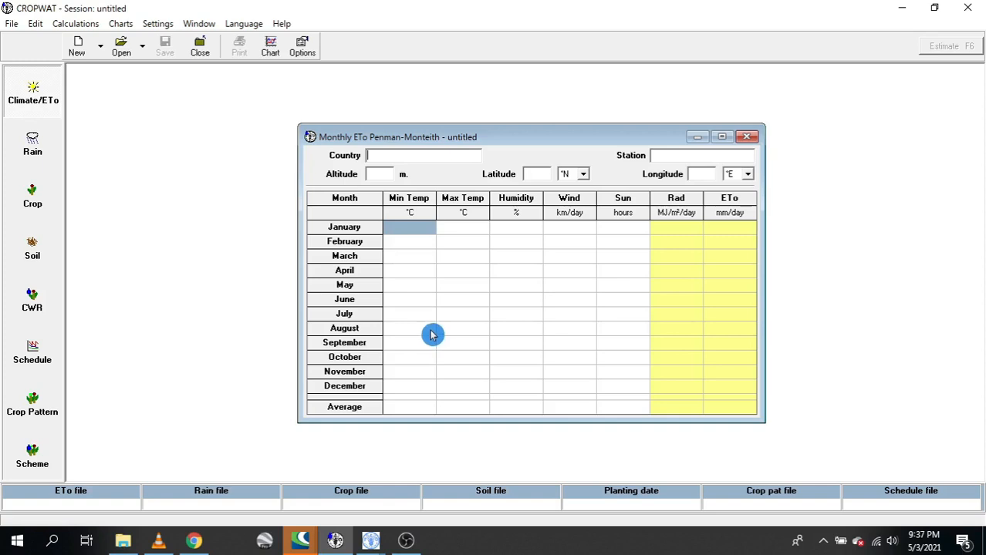
pyautogui.click(370, 540)
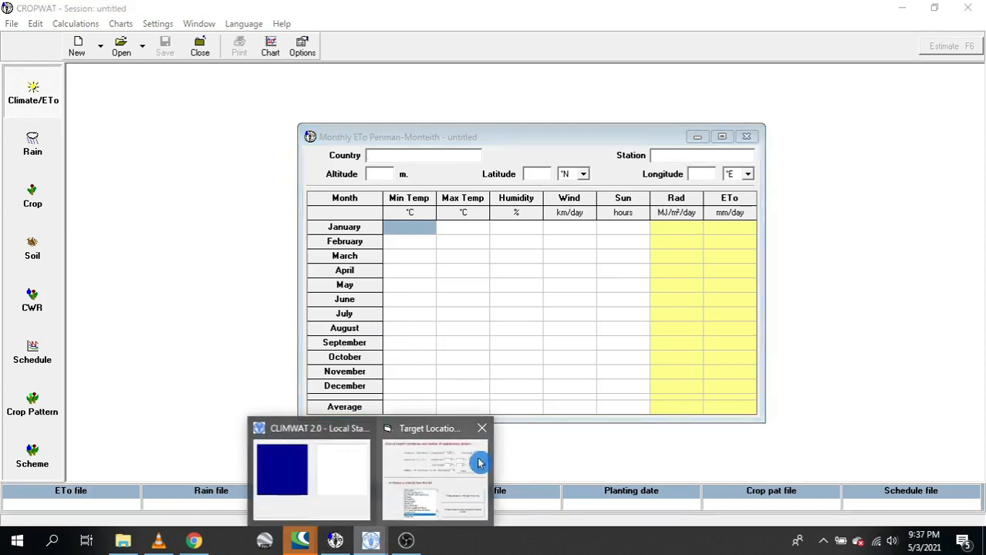
pyautogui.click(404, 484)
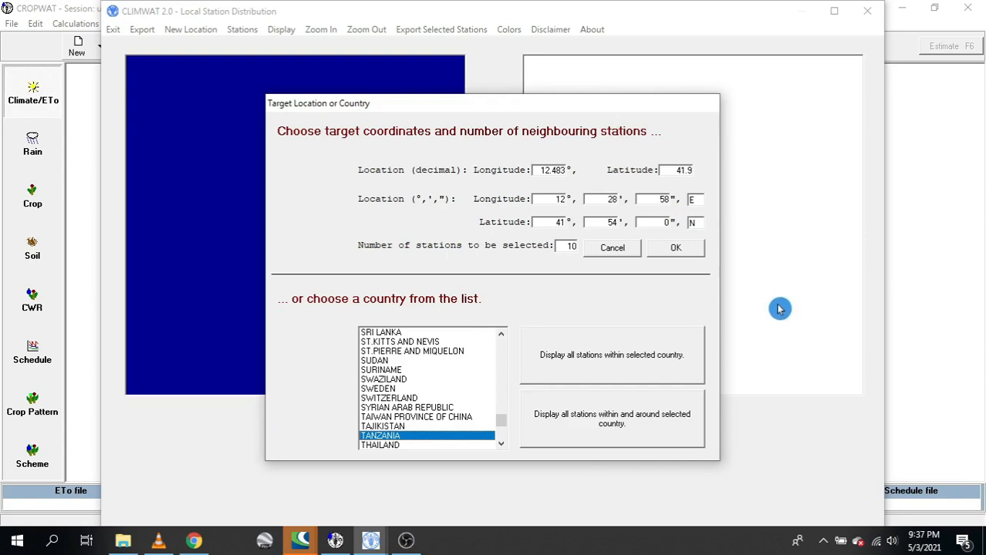
pyautogui.click(915, 254)
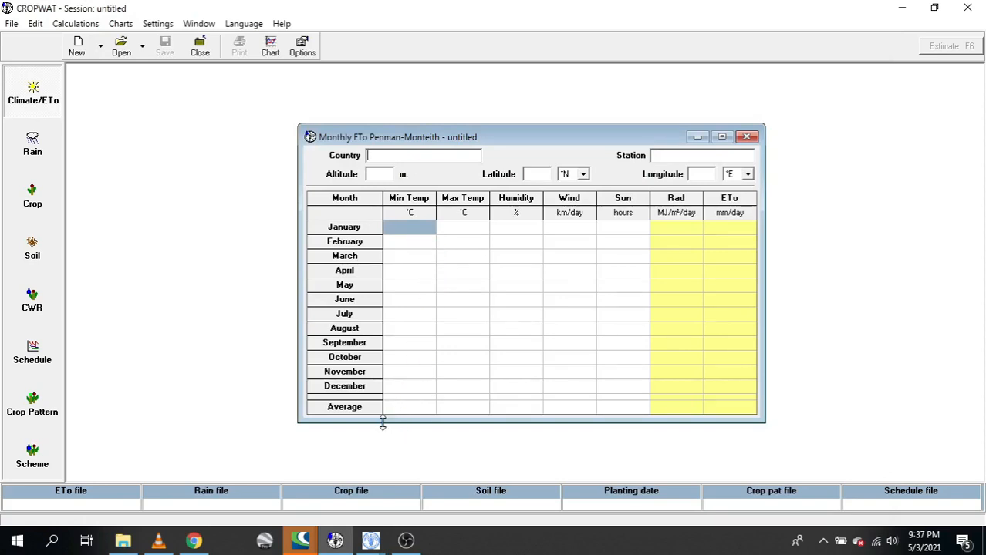
# - Switch to CLIMWAT and display all stations within and around Tanzania
pyautogui.moveTo(380, 546)
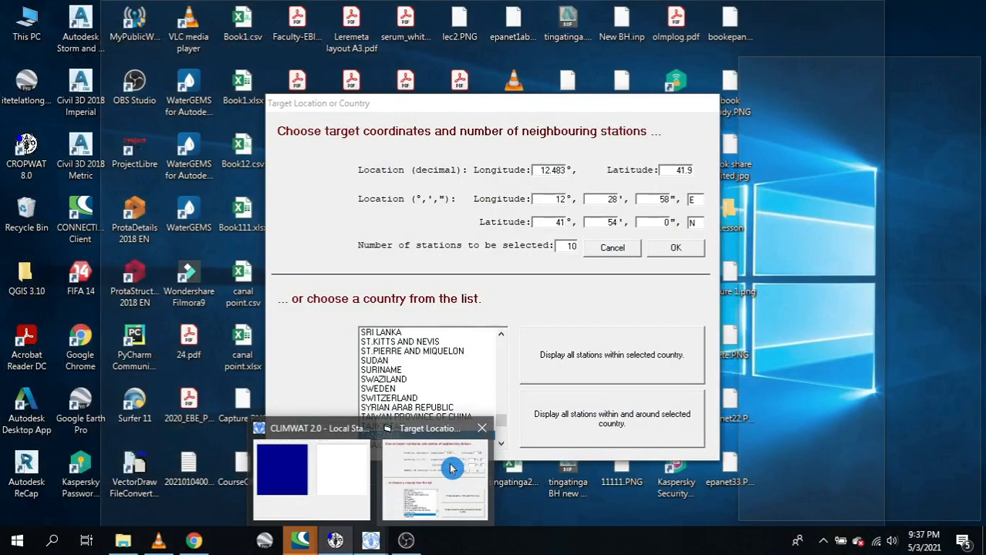
pyautogui.click(436, 467)
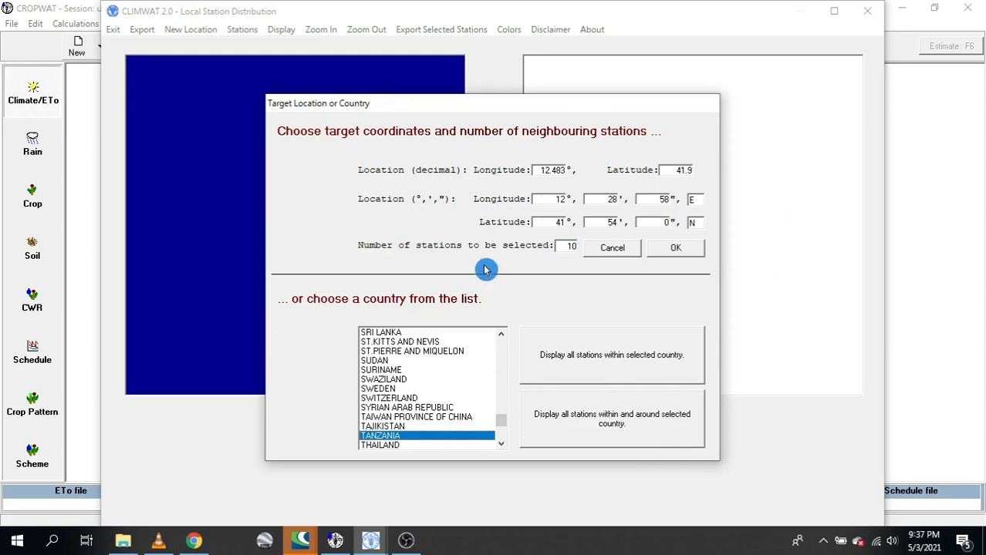
pyautogui.scroll(1, 426, 378)
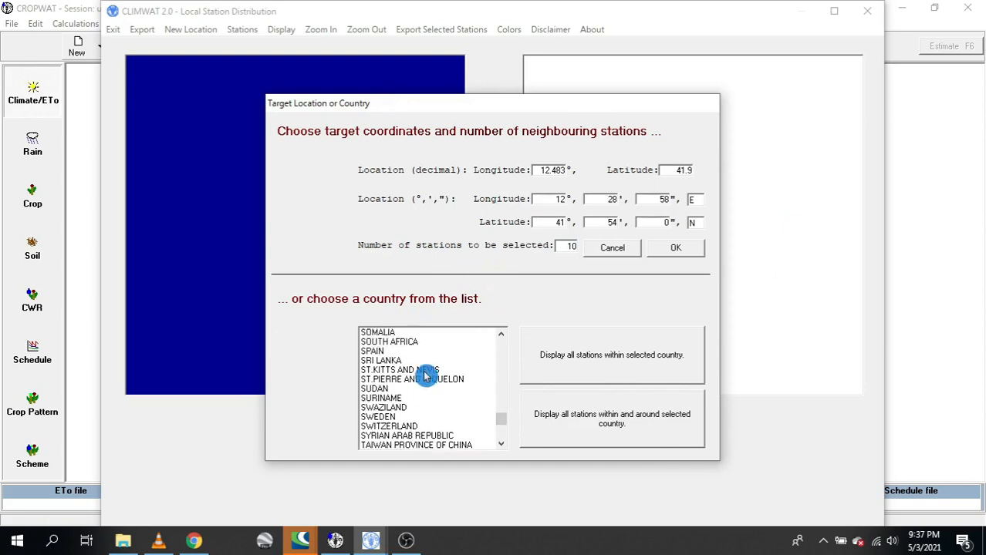
pyautogui.scroll(-3, 425, 378)
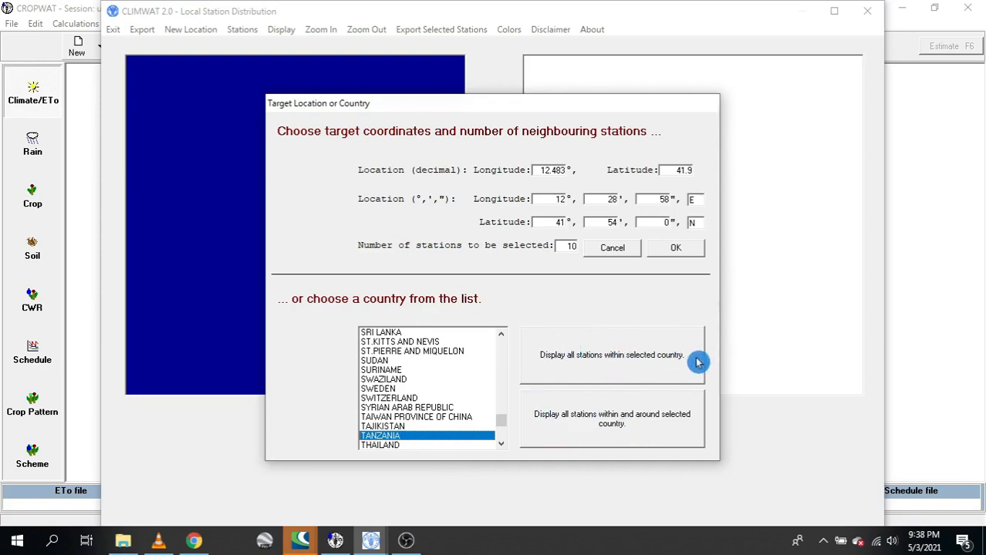
pyautogui.click(641, 373)
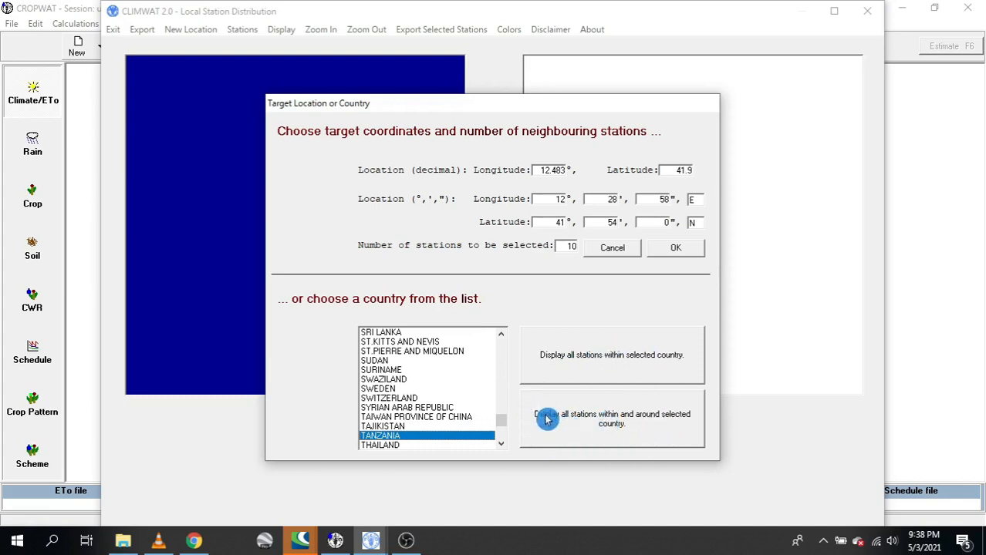
pyautogui.click(614, 422)
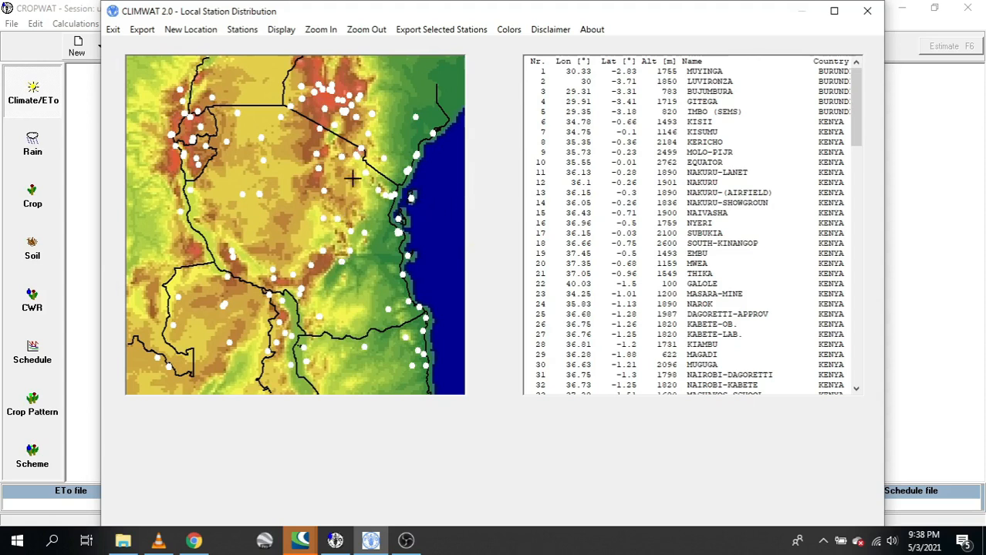
# - Select the LUMENO station on the map and look through the list of stations
pyautogui.click(341, 263)
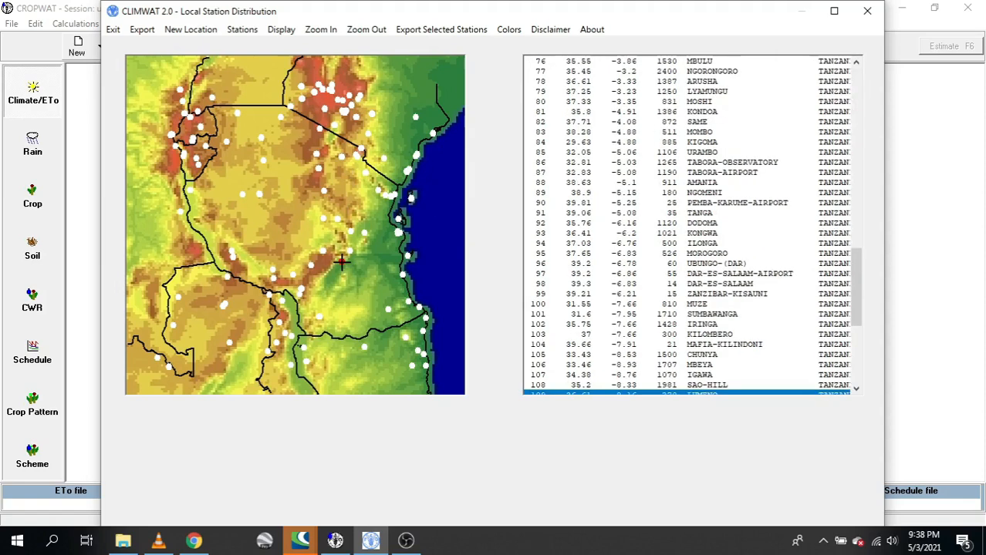
pyautogui.scroll(-1, 707, 285)
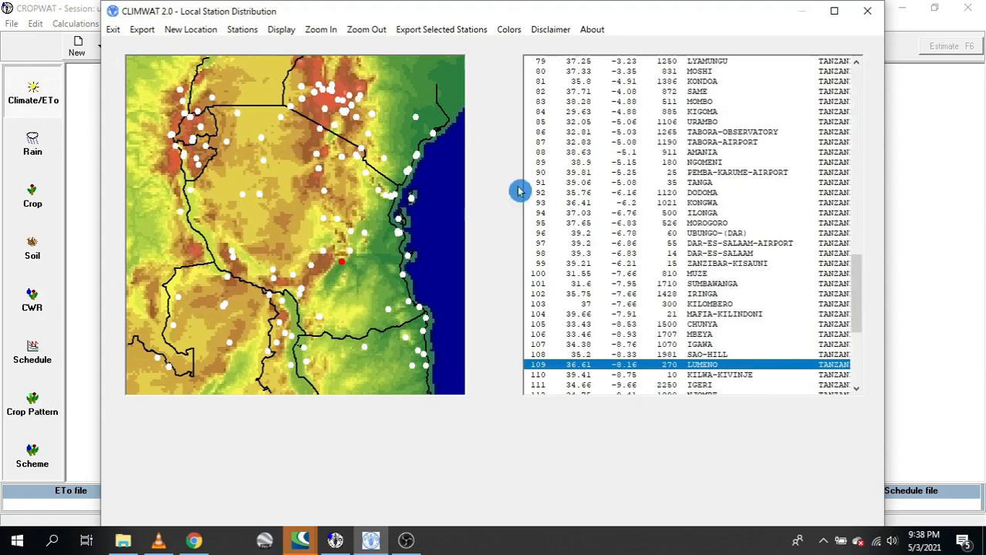
pyautogui.scroll(12, 712, 310)
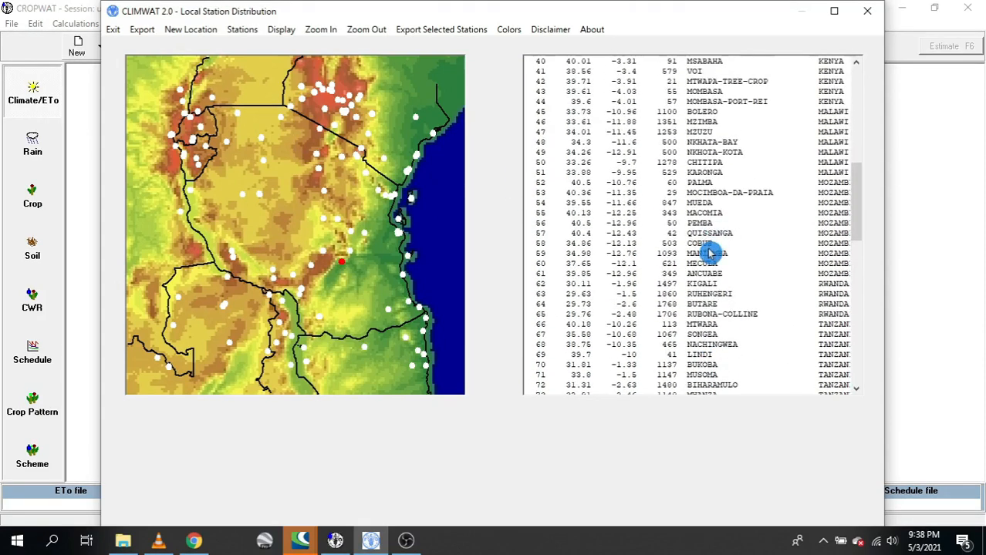
pyautogui.scroll(-10, 714, 293)
pyautogui.scroll(-1, 717, 277)
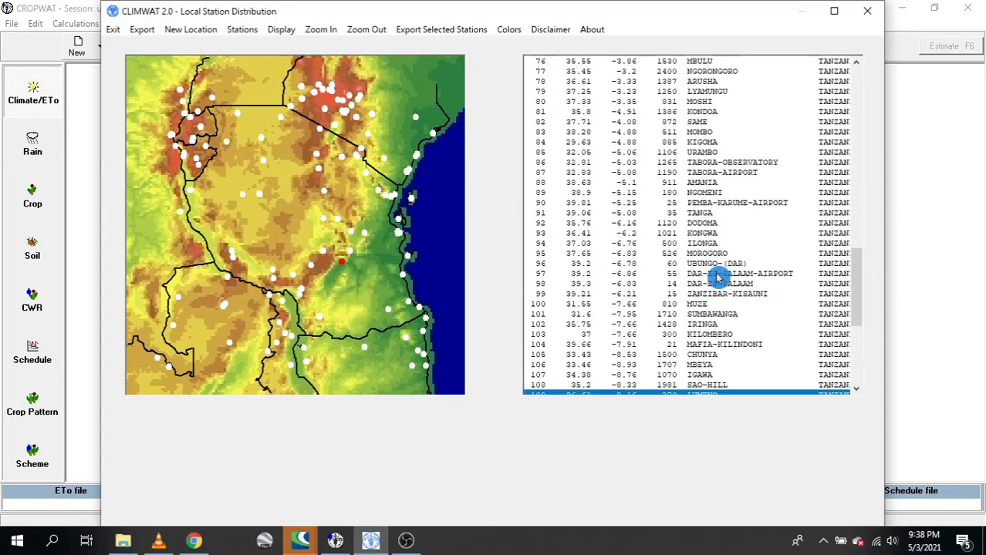
pyautogui.scroll(11, 717, 277)
pyautogui.scroll(-17, 717, 289)
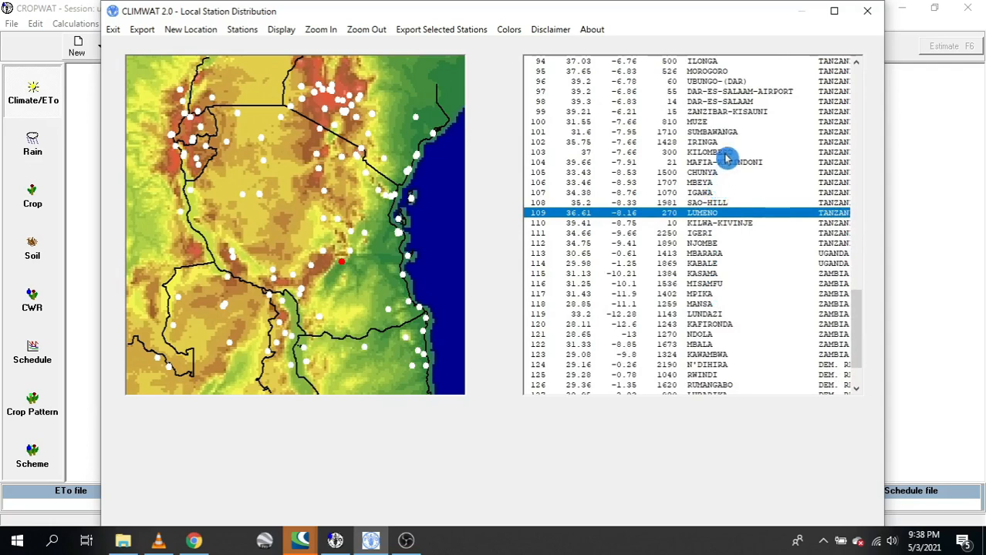
# - Select only the MOROGORO station in Tanzania from the station list
pyautogui.scroll(2, 722, 150)
pyautogui.click(708, 133)
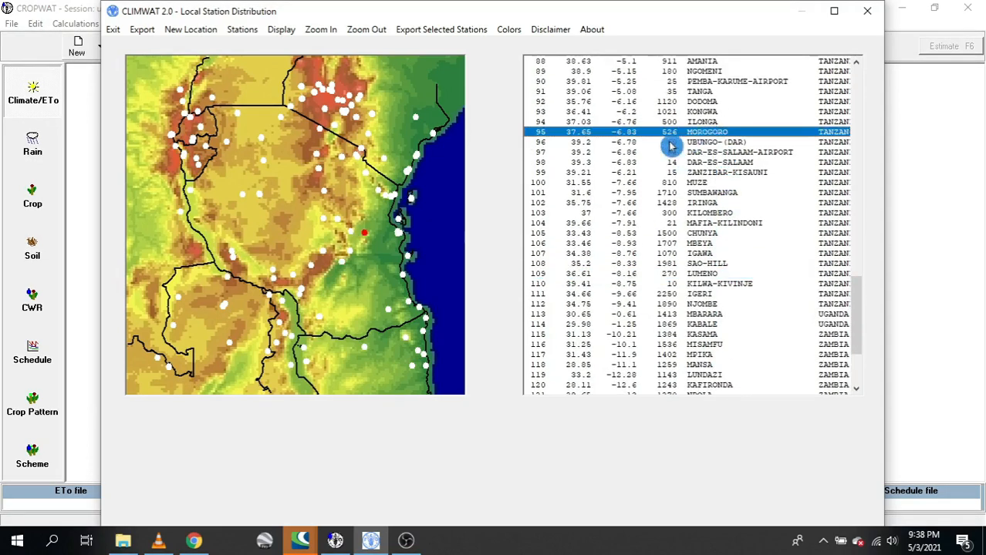
pyautogui.click(349, 230)
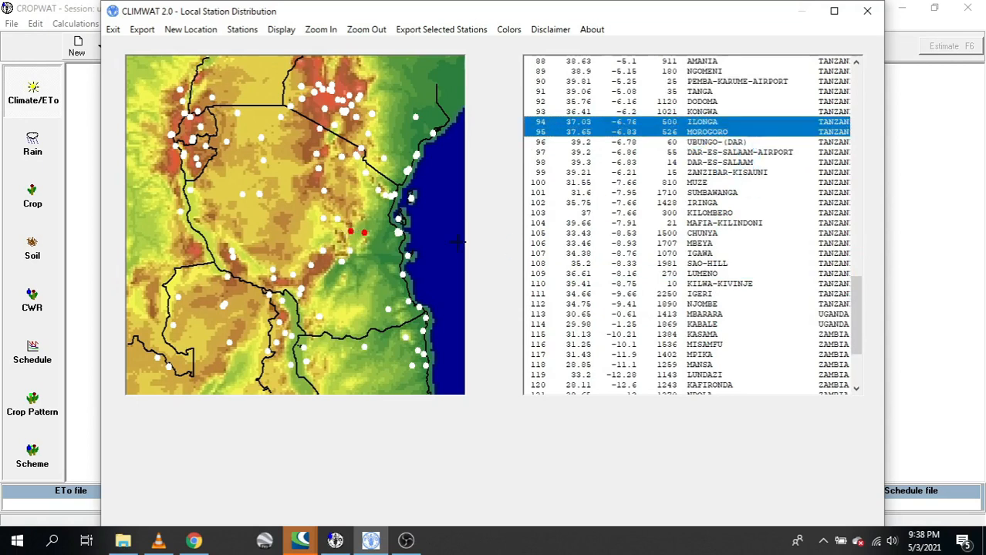
pyautogui.click(719, 124)
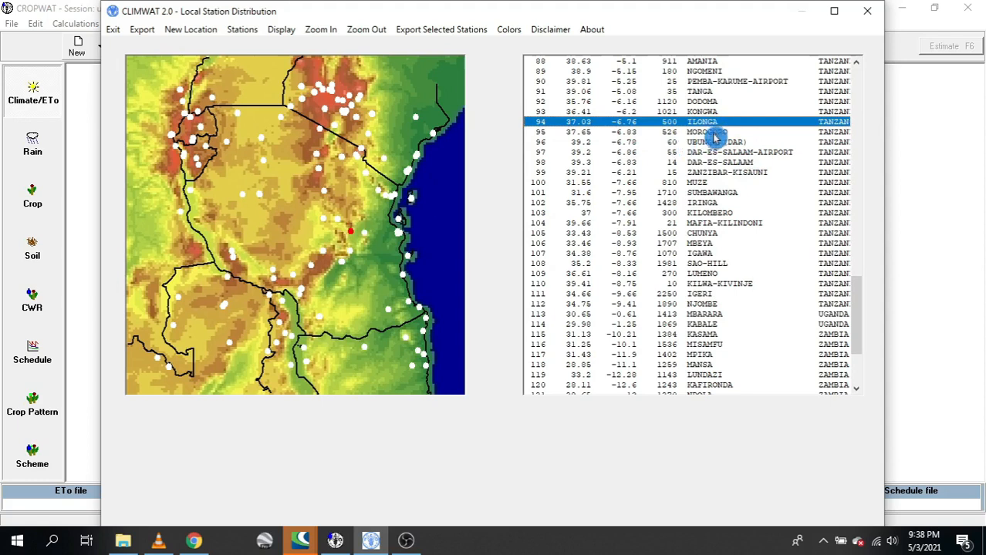
pyautogui.click(716, 135)
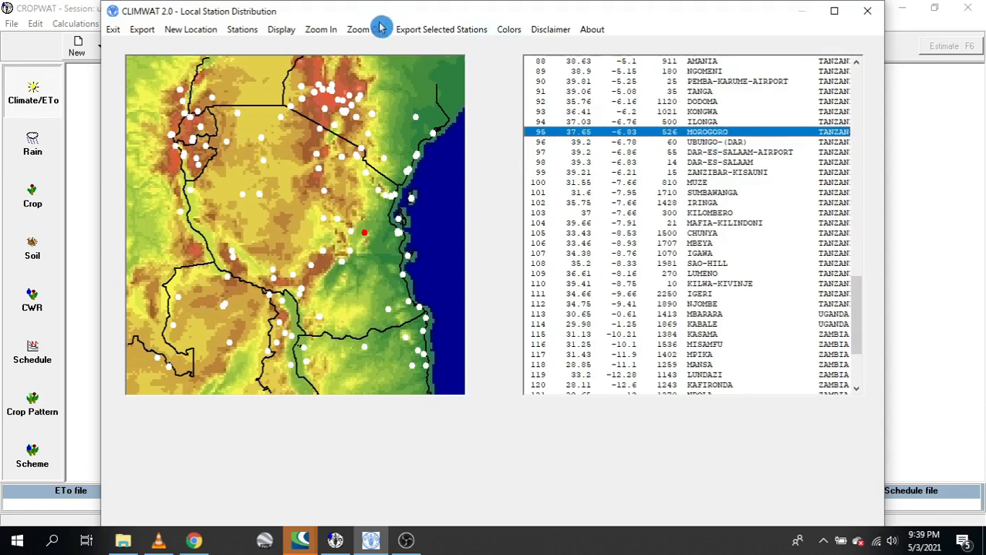
# - Export the selected station's .PEN and .CLI files to the root of drive d: and close CLIMWAT
pyautogui.click(454, 35)
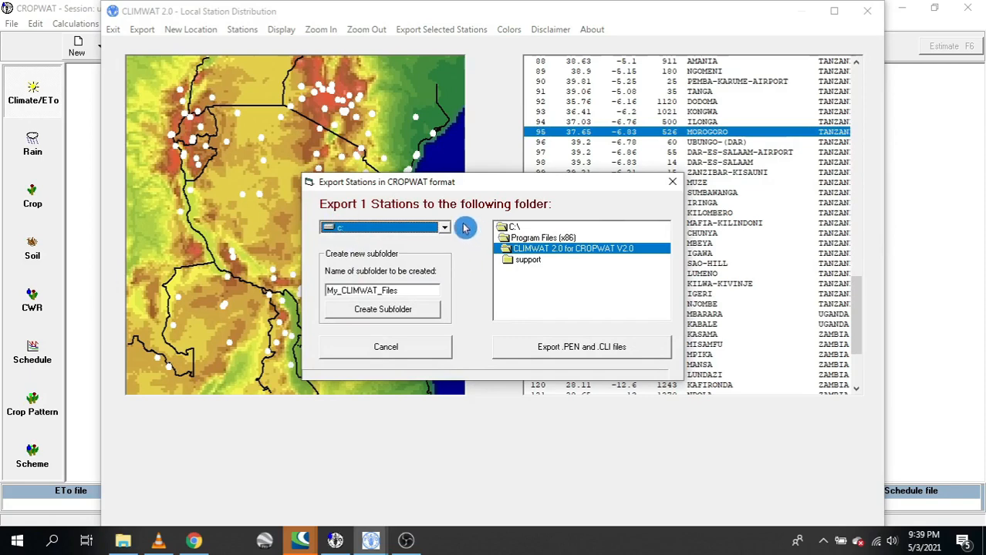
pyautogui.click(424, 230)
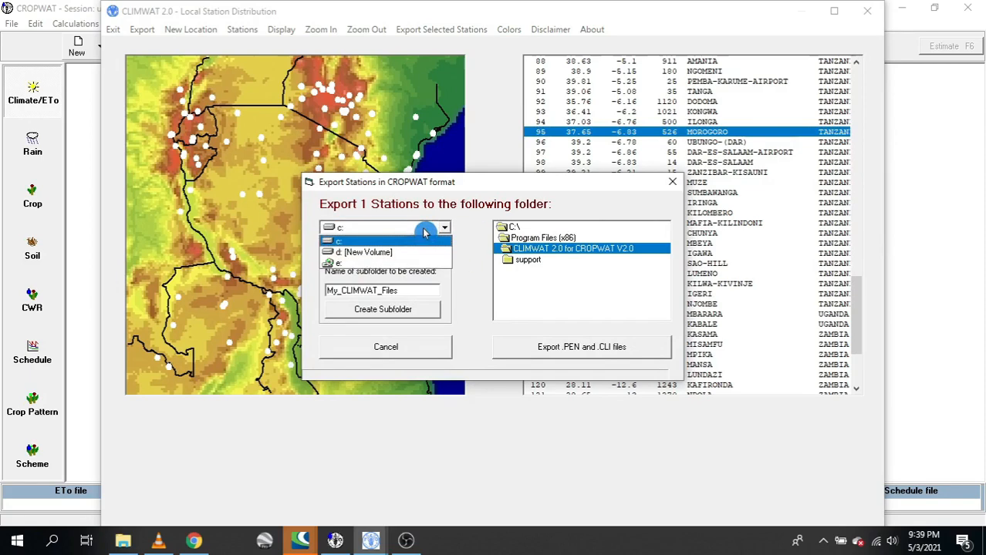
pyautogui.click(374, 254)
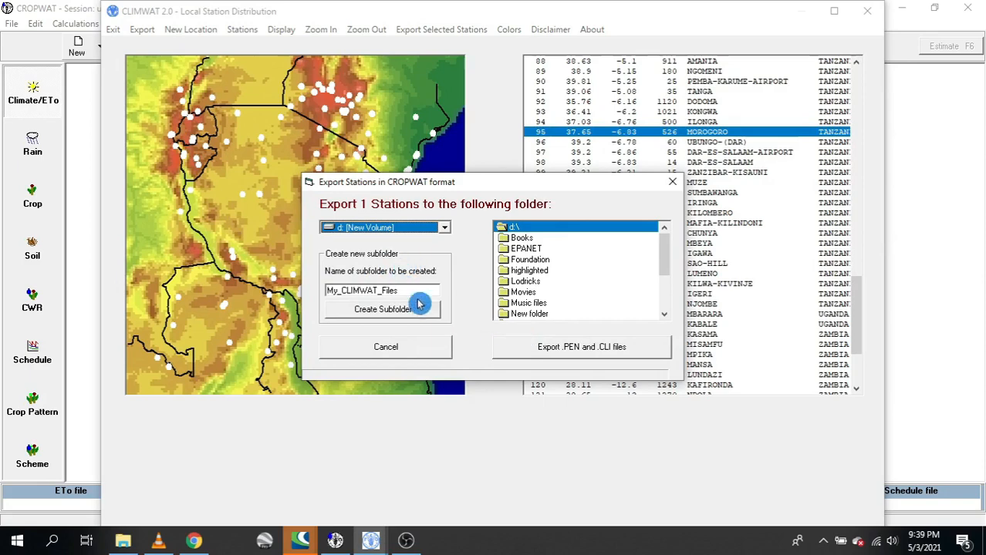
pyautogui.click(598, 348)
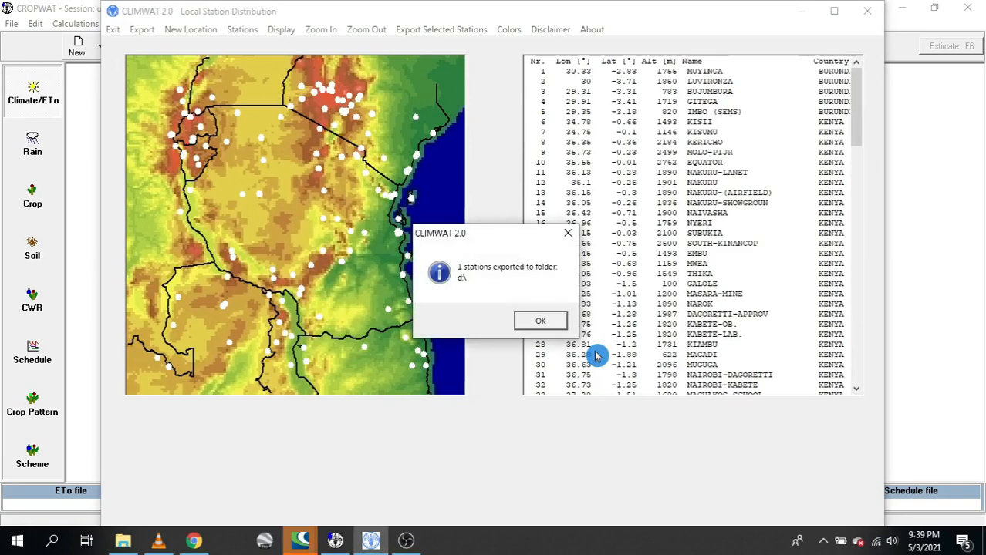
pyautogui.click(548, 322)
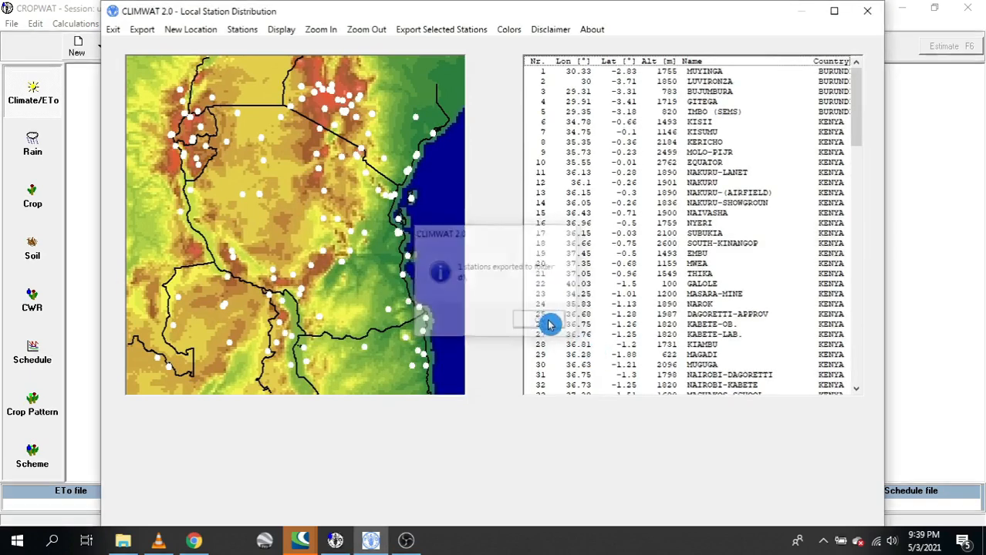
pyautogui.click(867, 11)
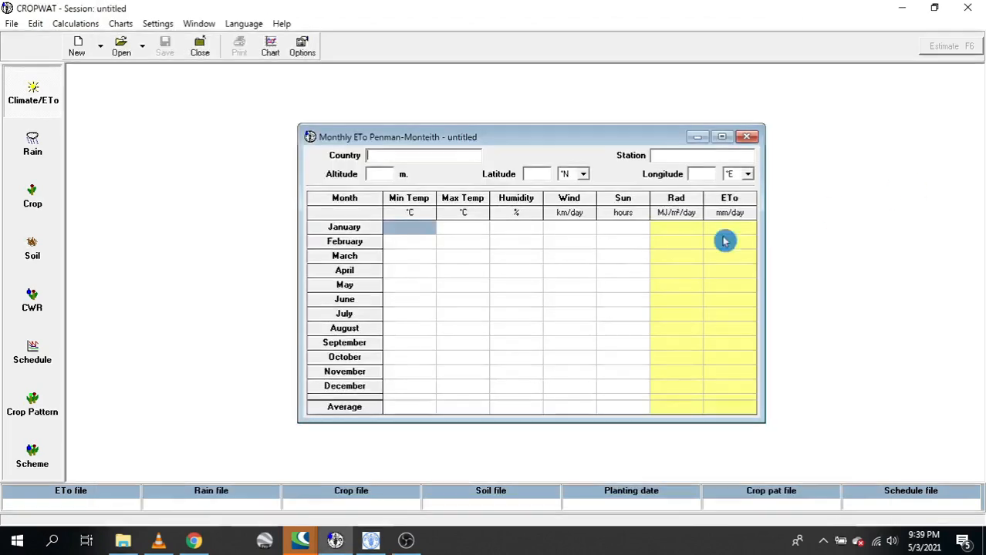
# - Open New Volume (D:) in File Explorer and select the exported MOROGORO.cli and MOROGORO.pen files
pyautogui.click(122, 541)
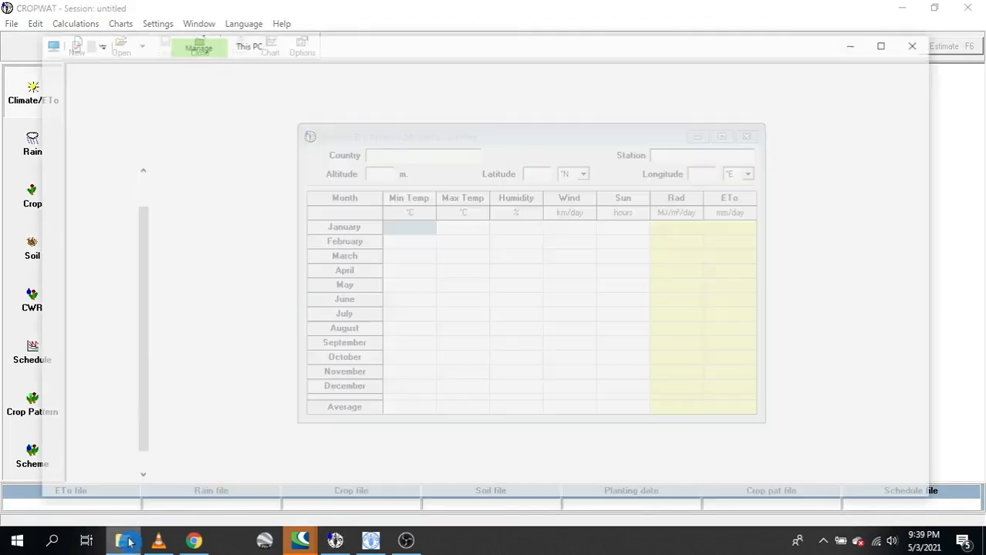
pyautogui.doubleClick(392, 287)
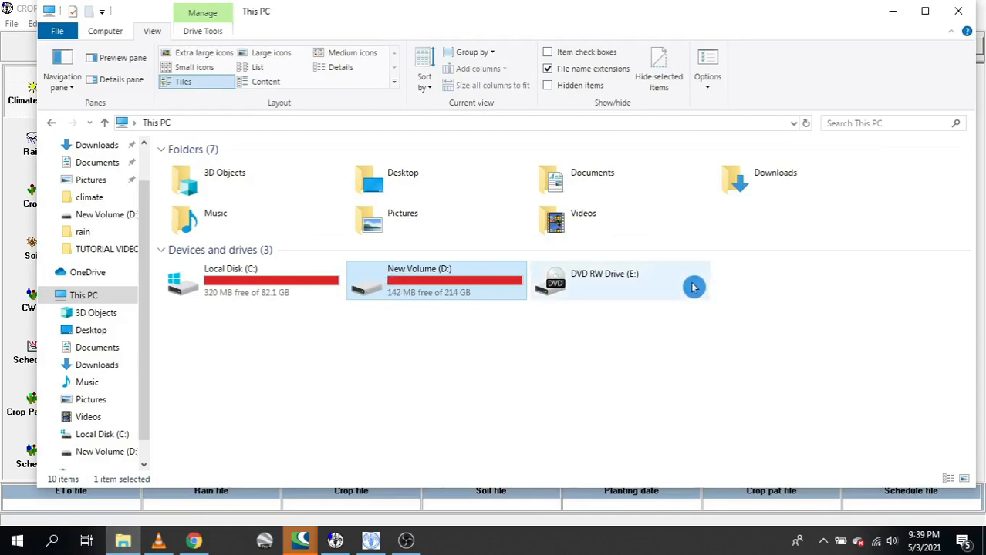
pyautogui.moveTo(971, 171); pyautogui.dragTo(970, 455)
pyautogui.moveTo(860, 474); pyautogui.dragTo(586, 449)
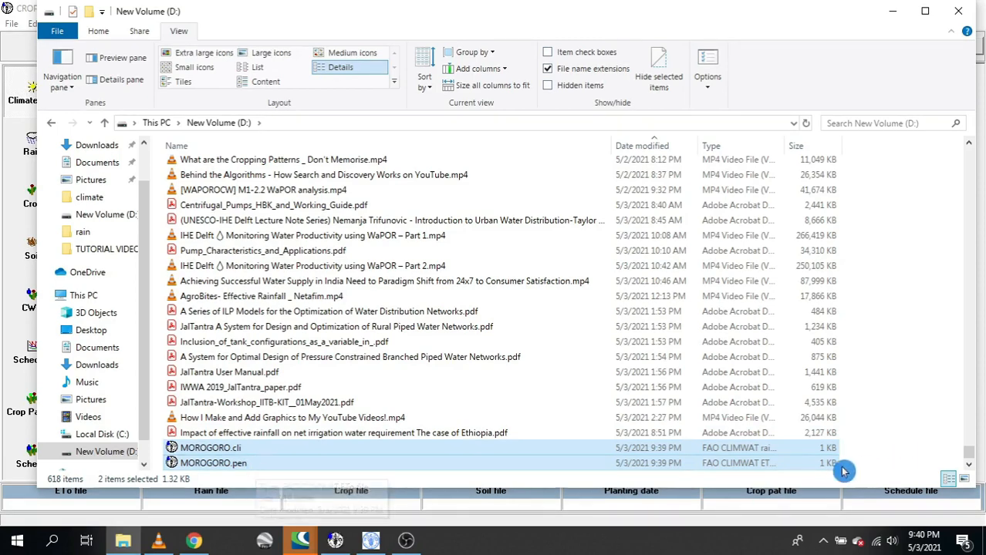
pyautogui.moveTo(873, 467); pyautogui.dragTo(655, 454)
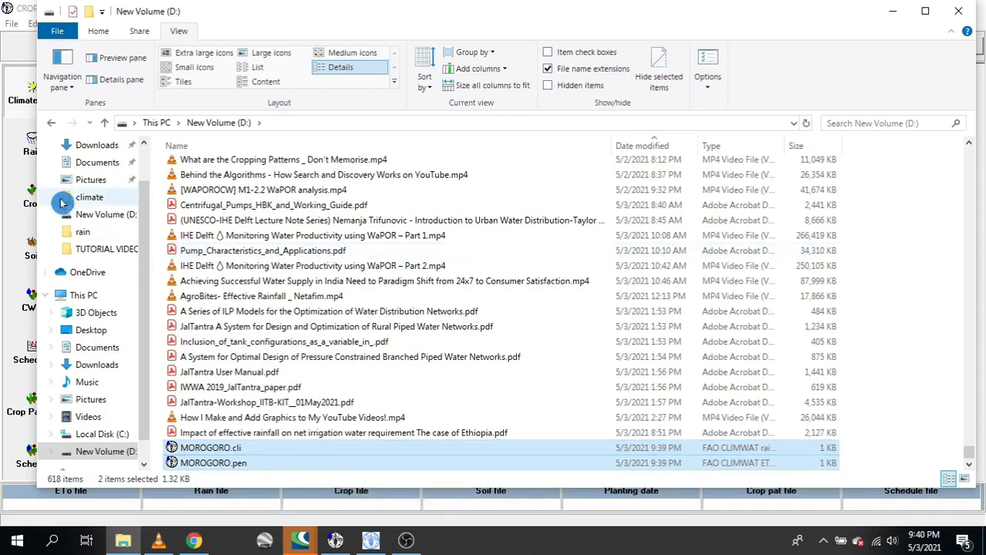
# - Show hidden items on Local Disk (C:) and open the ProgramData folder
pyautogui.click(91, 295)
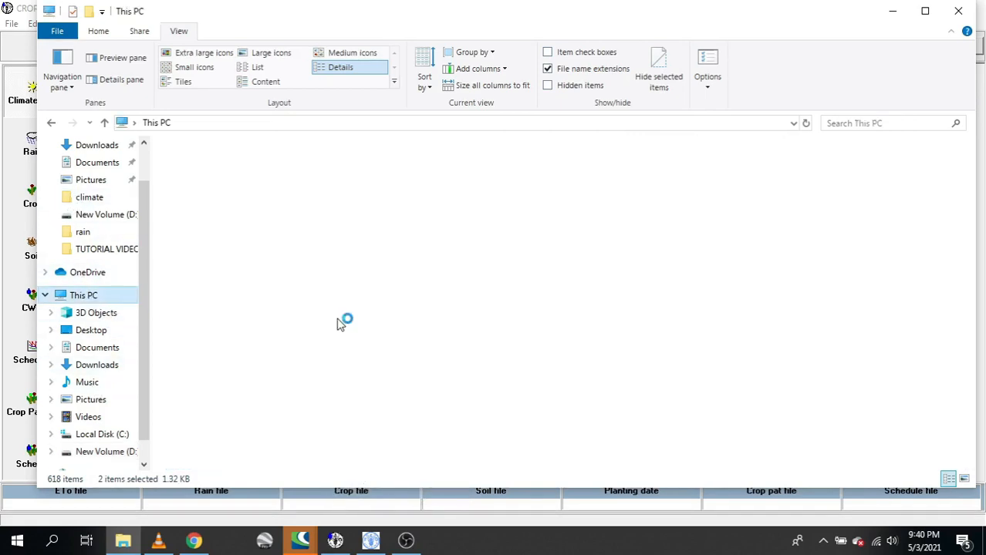
pyautogui.doubleClick(295, 290)
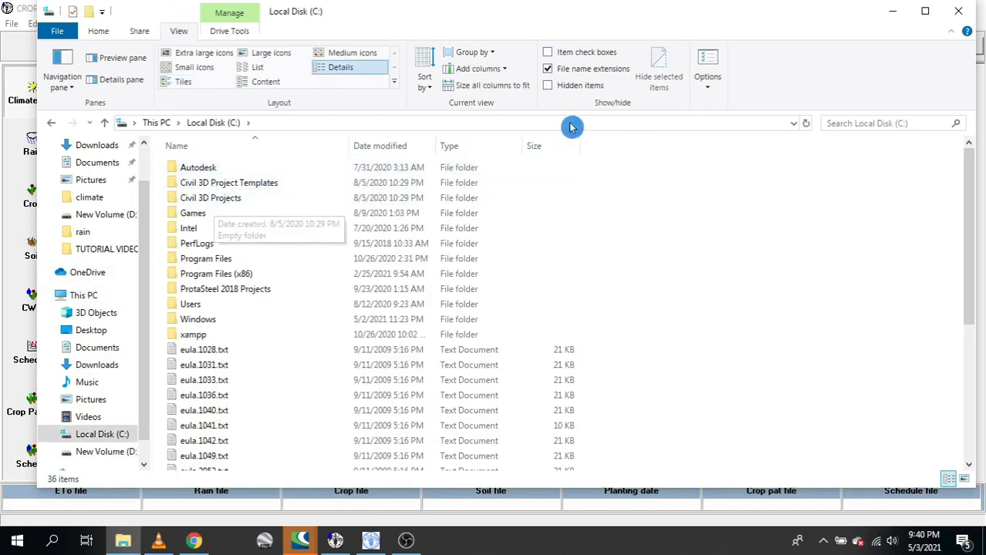
pyautogui.click(555, 89)
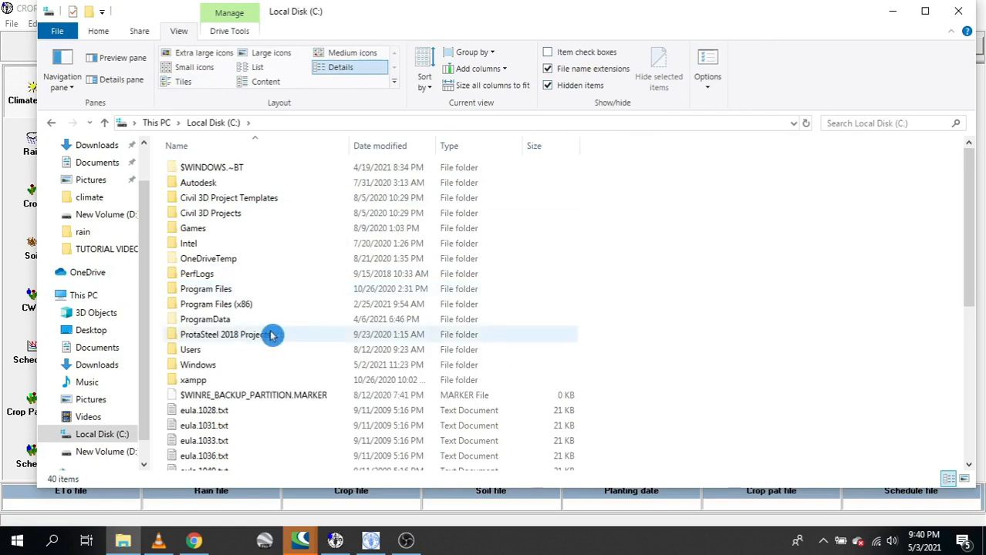
pyautogui.doubleClick(206, 320)
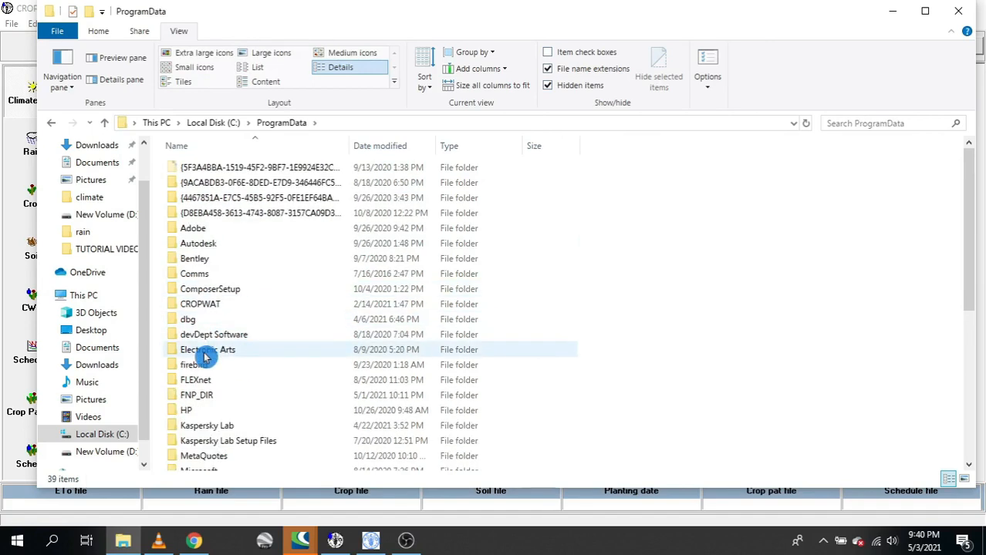
# - Paste the MOROGORO .cli and .pen files into the climate folder under CROPWAT\data
pyautogui.doubleClick(202, 304)
pyautogui.click(217, 169)
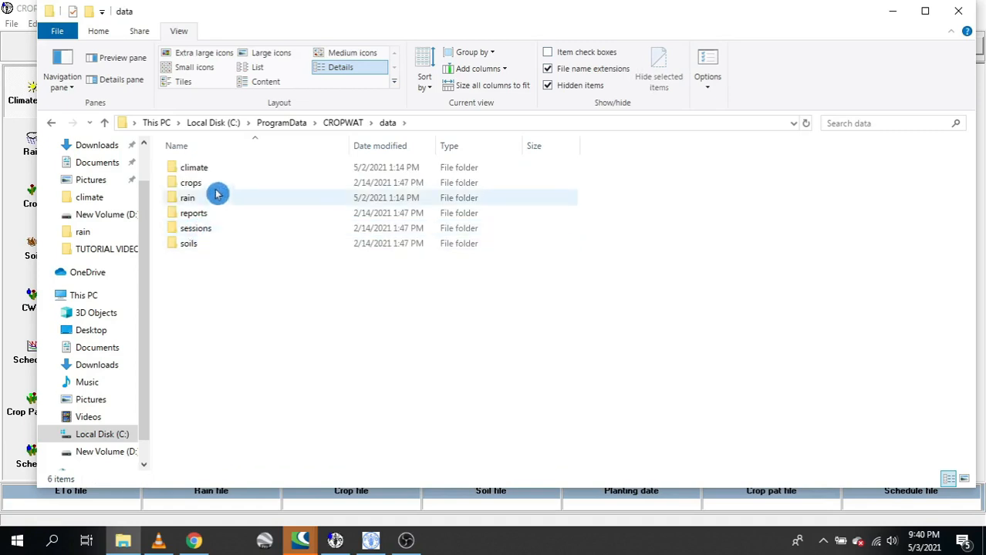
pyautogui.click(224, 170)
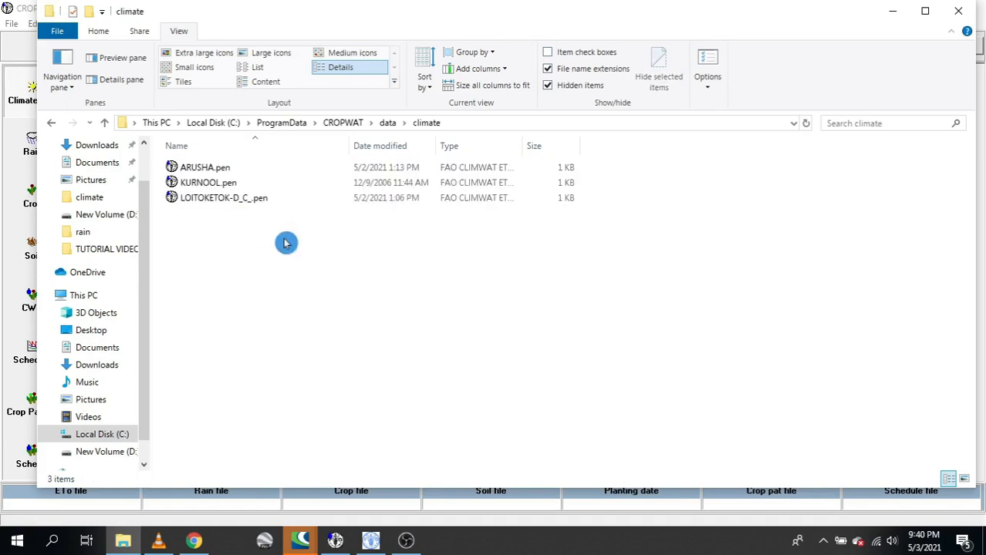
pyautogui.rightClick(262, 279)
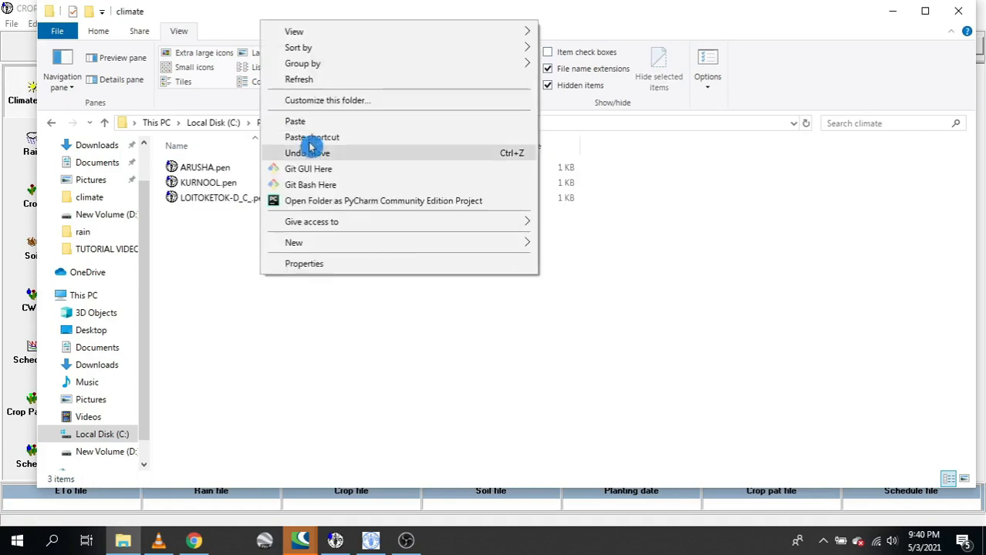
pyautogui.click(306, 125)
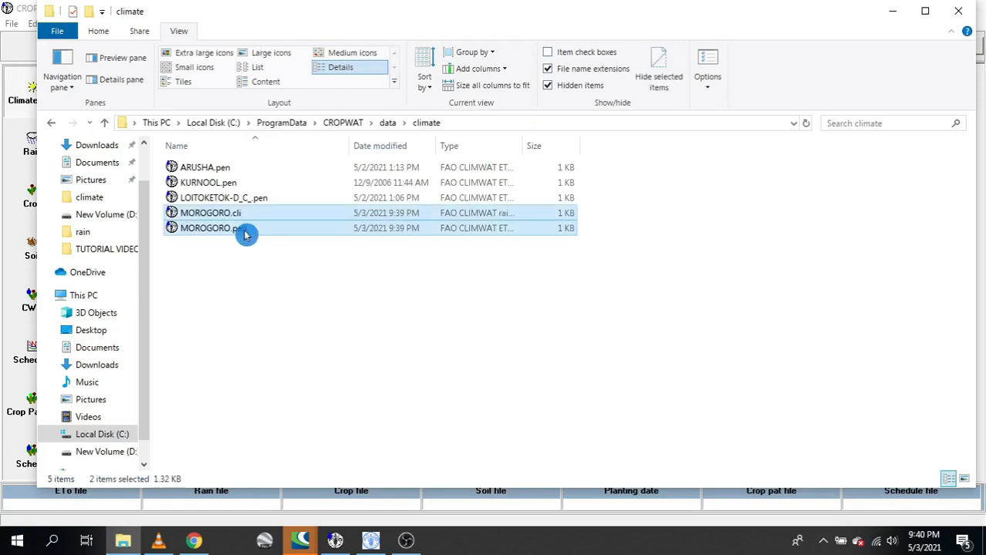
# - Move MOROGORO.cli from the climate folder to the rain folder and return to the data folder
pyautogui.click(249, 214)
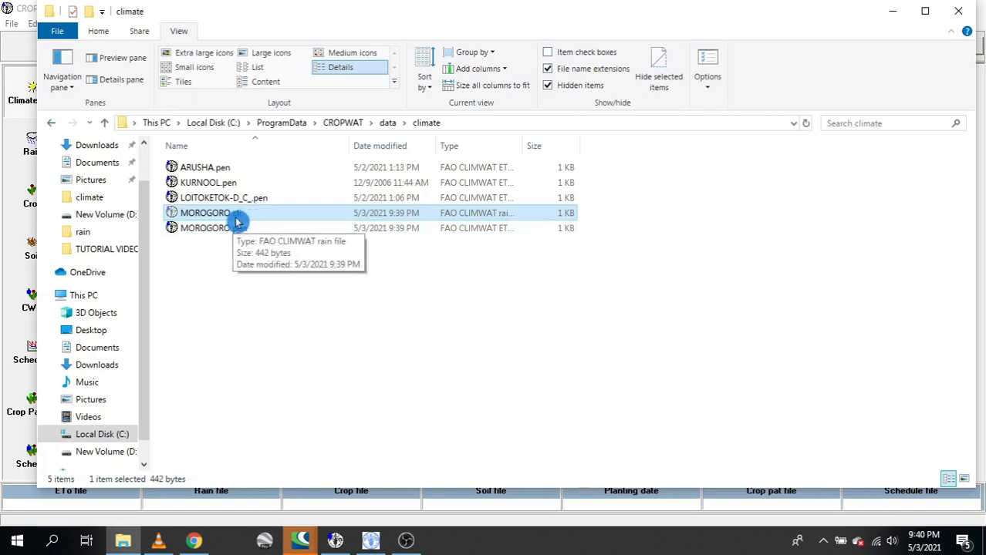
pyautogui.click(51, 122)
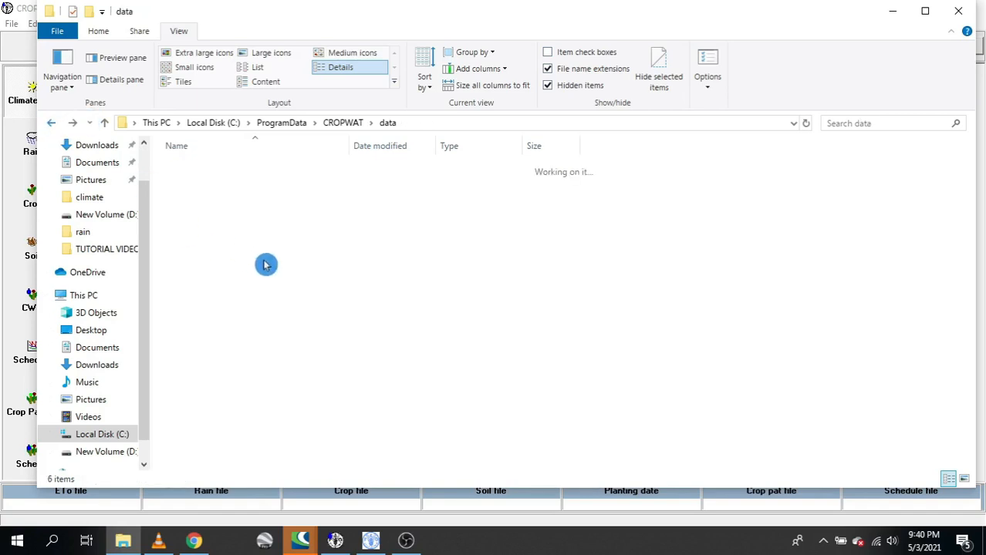
pyautogui.doubleClick(201, 198)
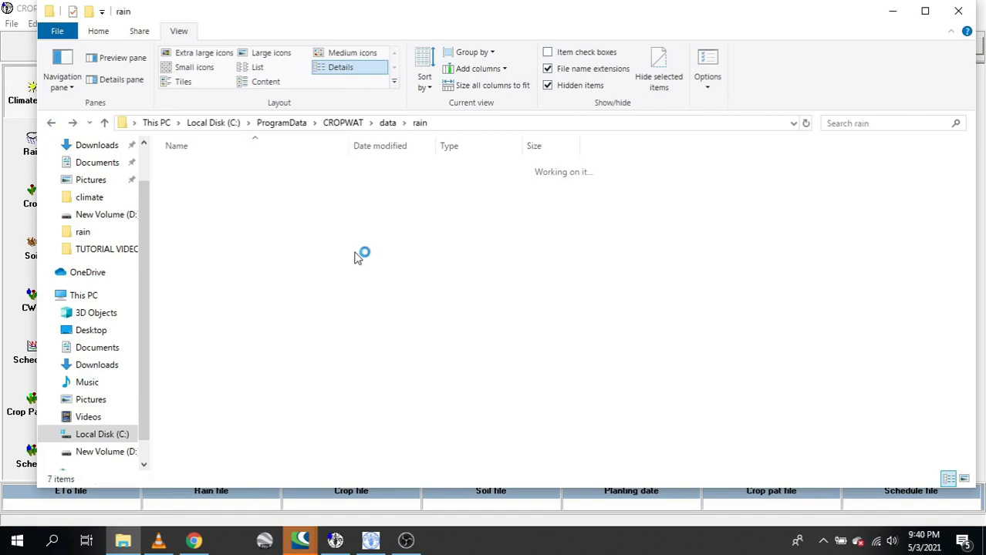
pyautogui.hotkey('alt', 'Left')
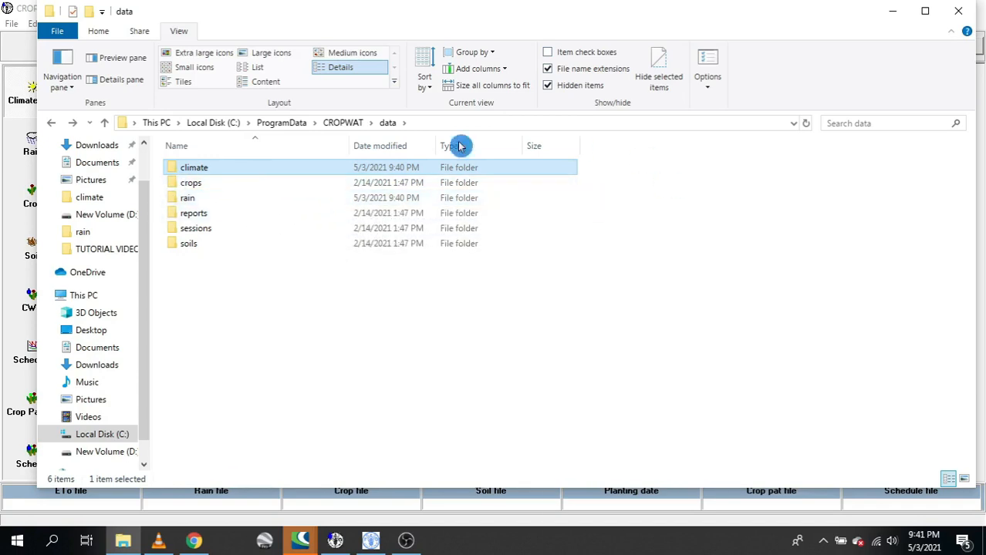
# - Check the climate folder for MOROGORO.pen and the rain folder for MOROGORO.cli
pyautogui.click(277, 198)
pyautogui.click(224, 168)
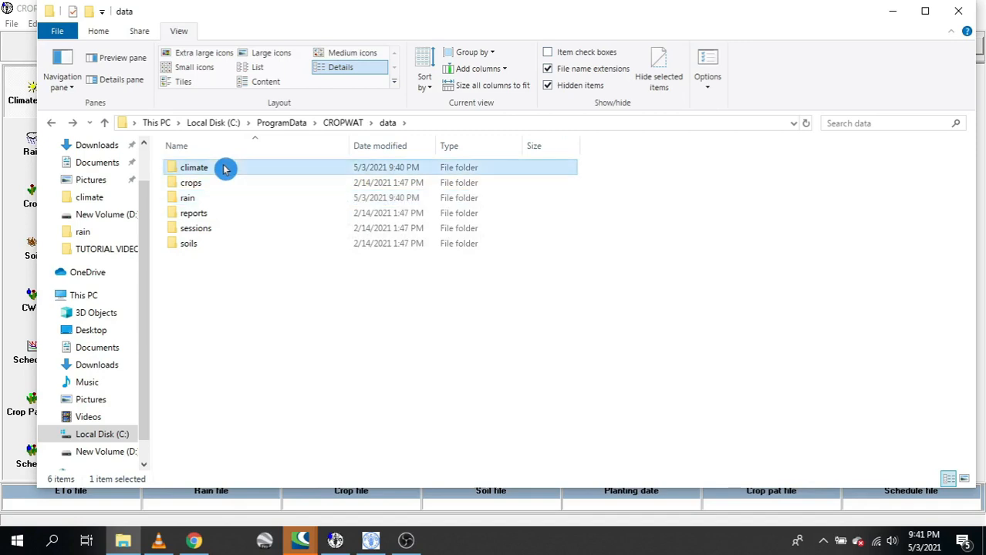
pyautogui.doubleClick(224, 169)
pyautogui.click(252, 217)
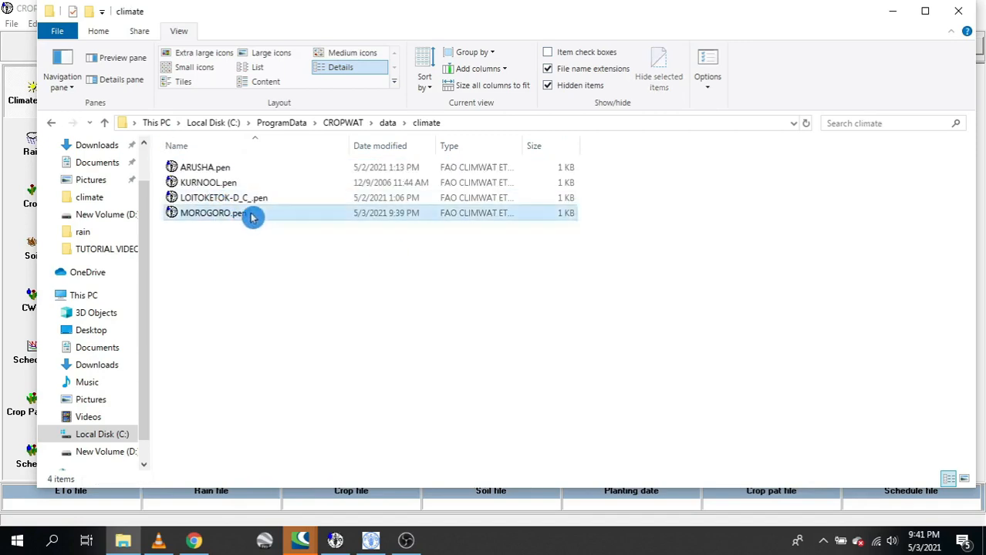
pyautogui.click(51, 124)
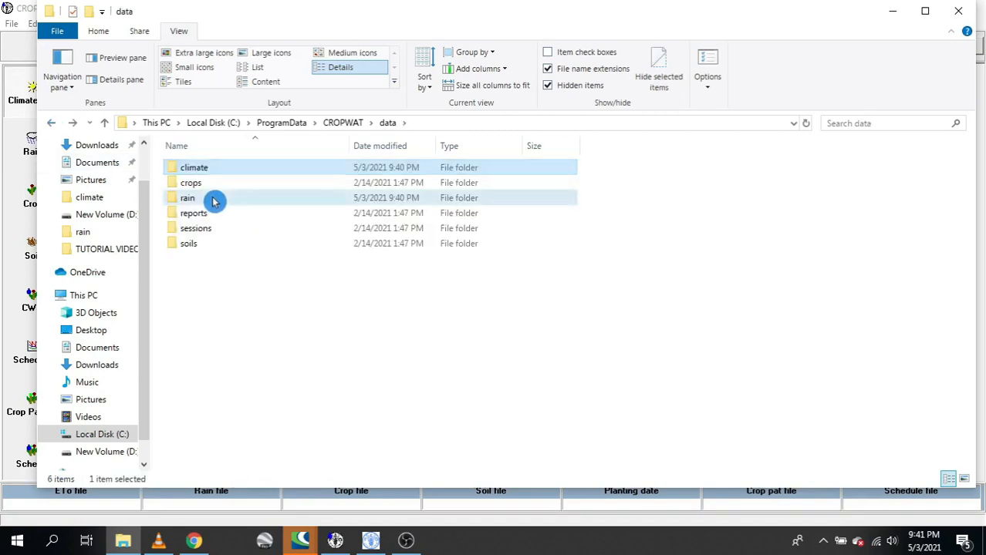
pyautogui.doubleClick(214, 202)
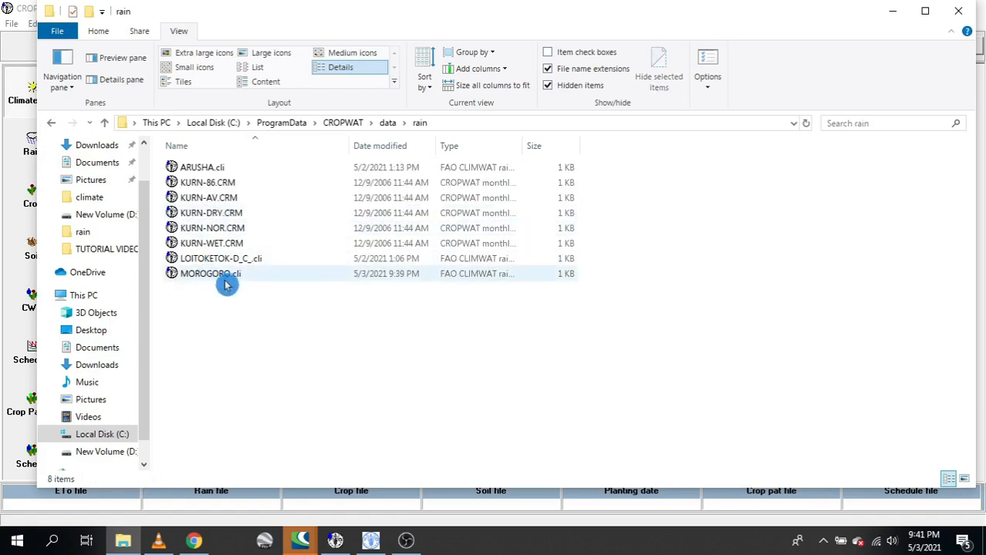
pyautogui.click(226, 283)
# - Switch to CROPWAT and open MOROGORO.pen from the climate folder as the Climate/ETo data
pyautogui.click(891, 11)
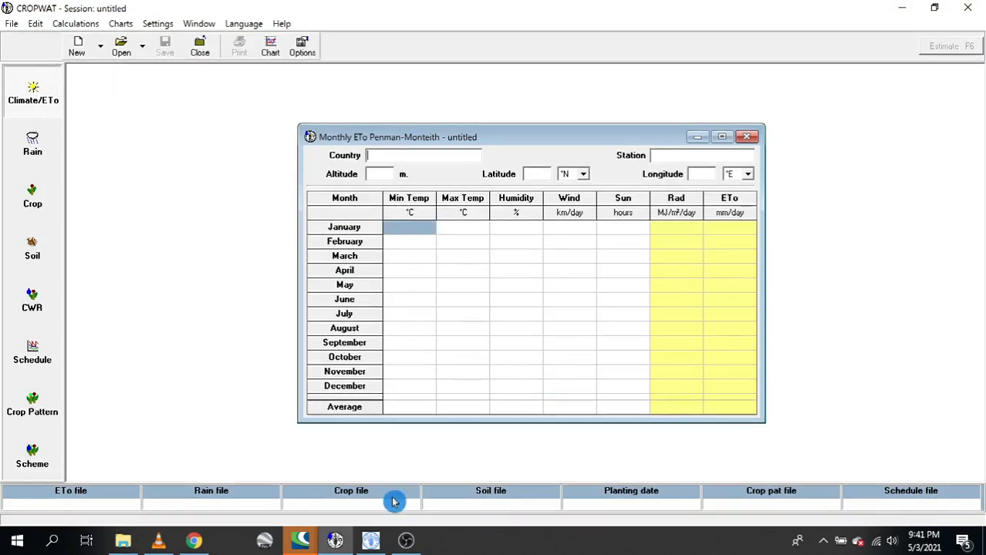
pyautogui.click(371, 541)
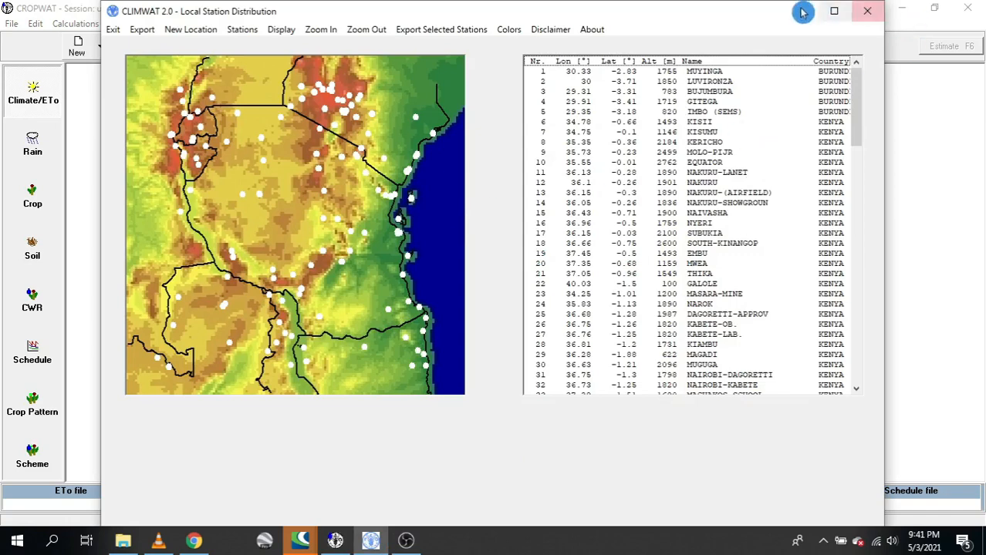
pyautogui.click(950, 176)
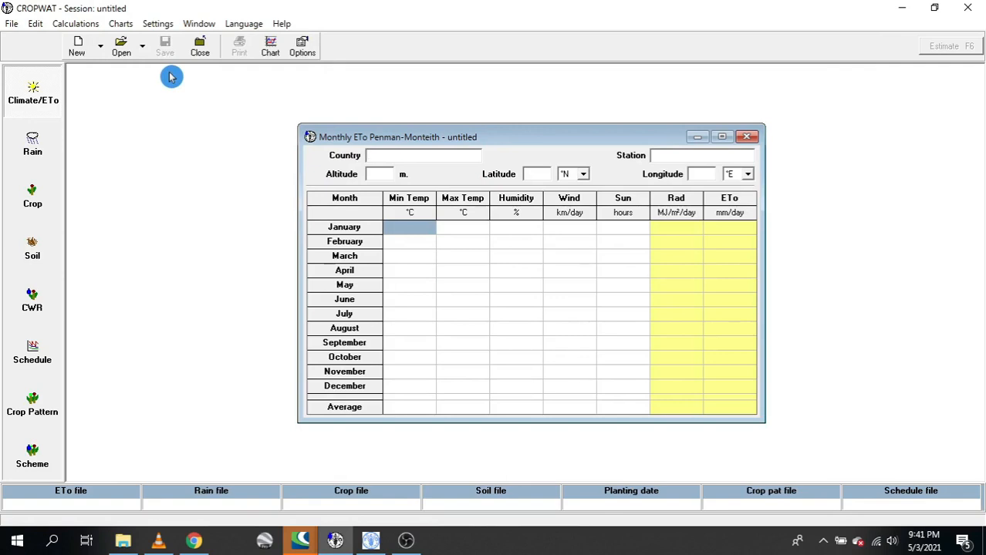
pyautogui.click(121, 47)
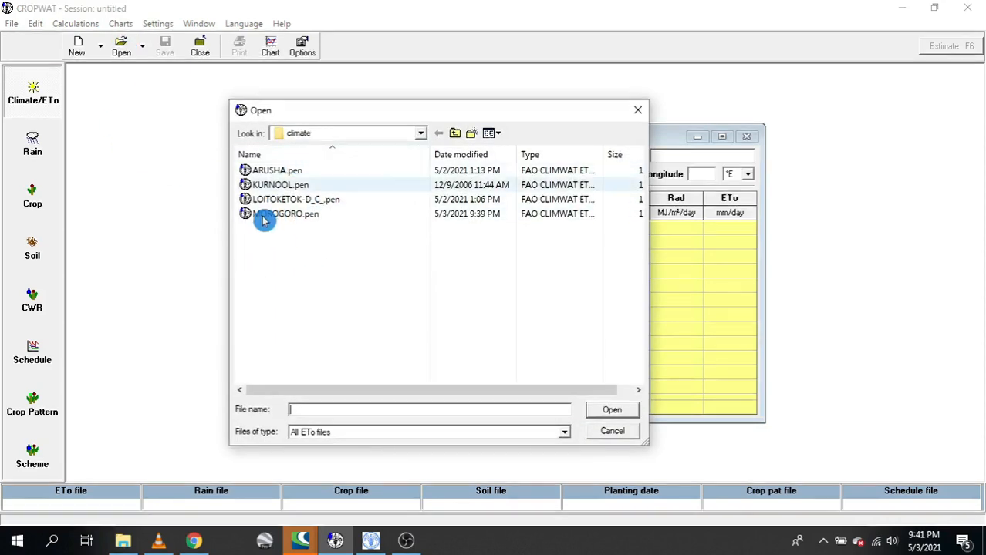
pyautogui.click(309, 215)
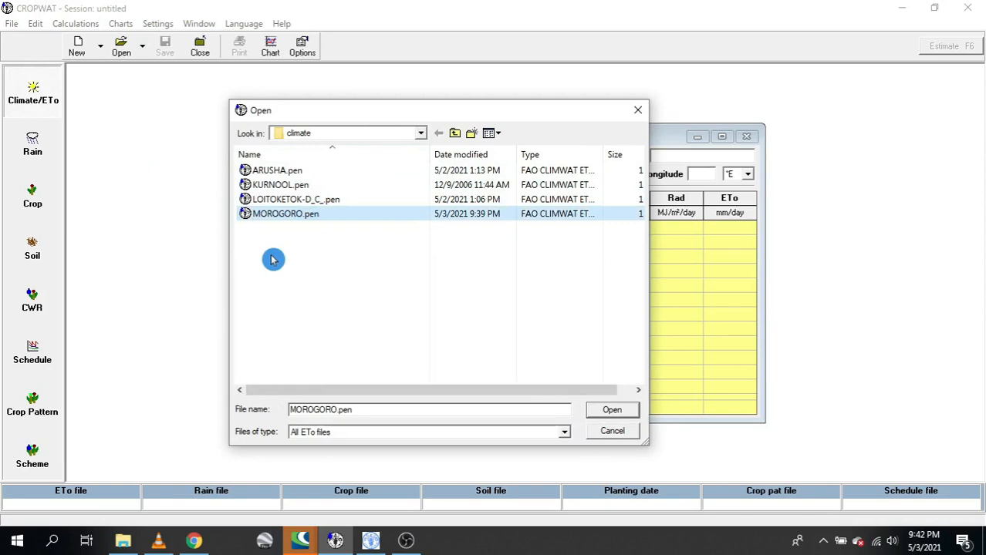
pyautogui.click(424, 134)
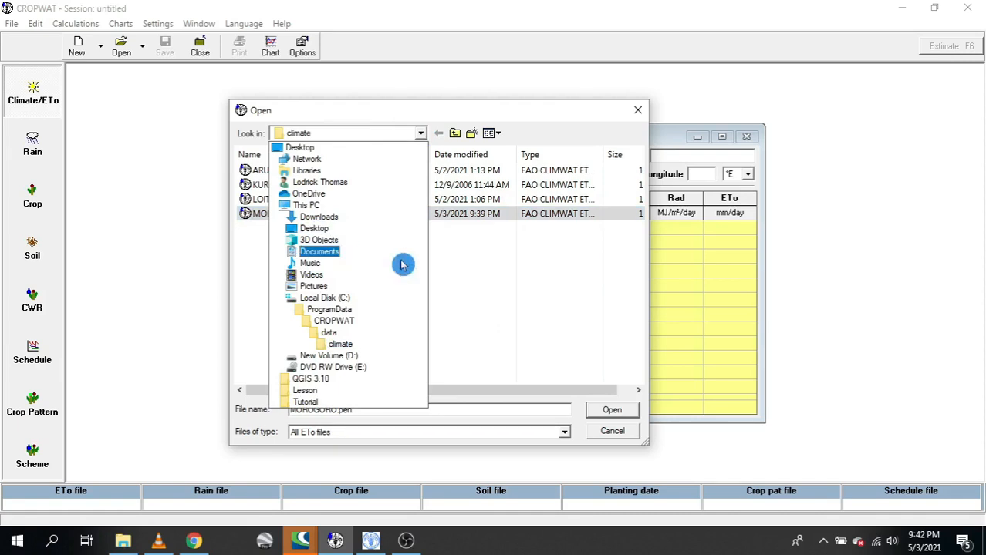
pyautogui.click(513, 277)
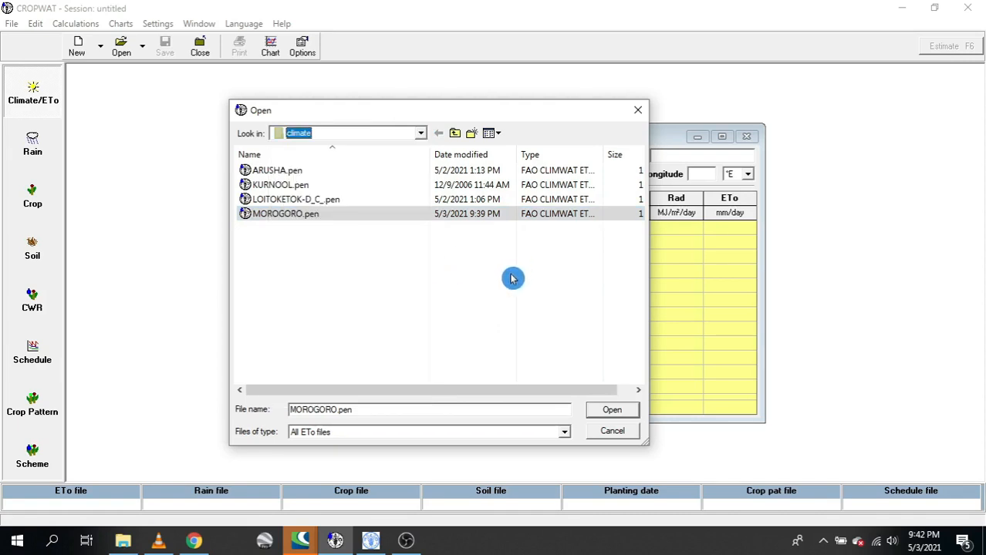
pyautogui.click(287, 214)
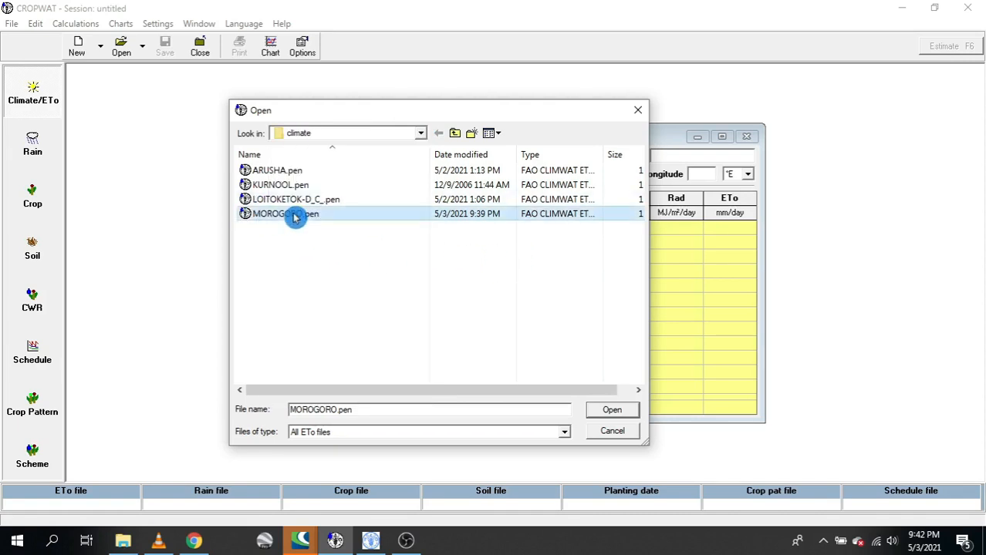
pyautogui.click(611, 410)
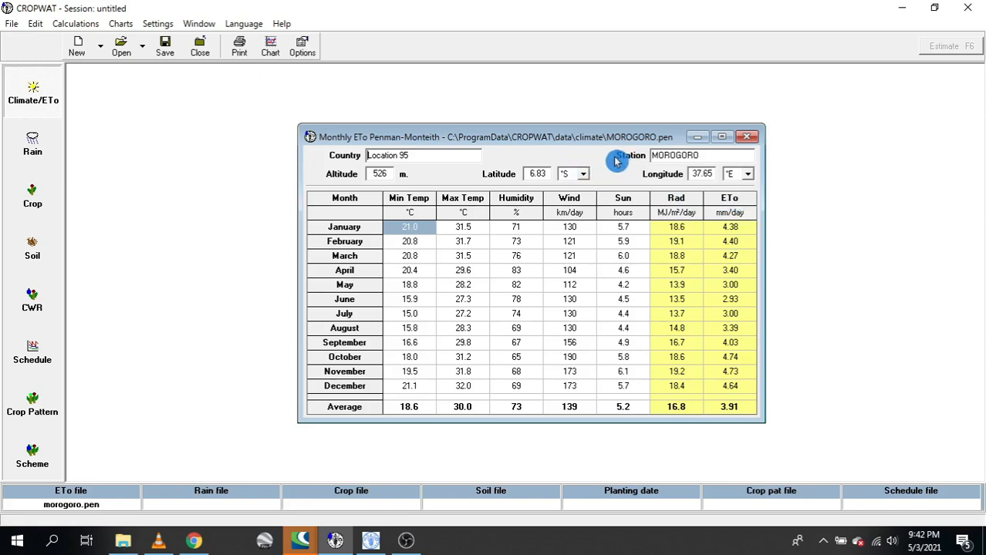
# - Review the loaded station's altitude and name, then inspect the ETo Penman-Monteith choices in the Climate/ETo options and cancel
pyautogui.moveTo(718, 158); pyautogui.dragTo(332, 173)
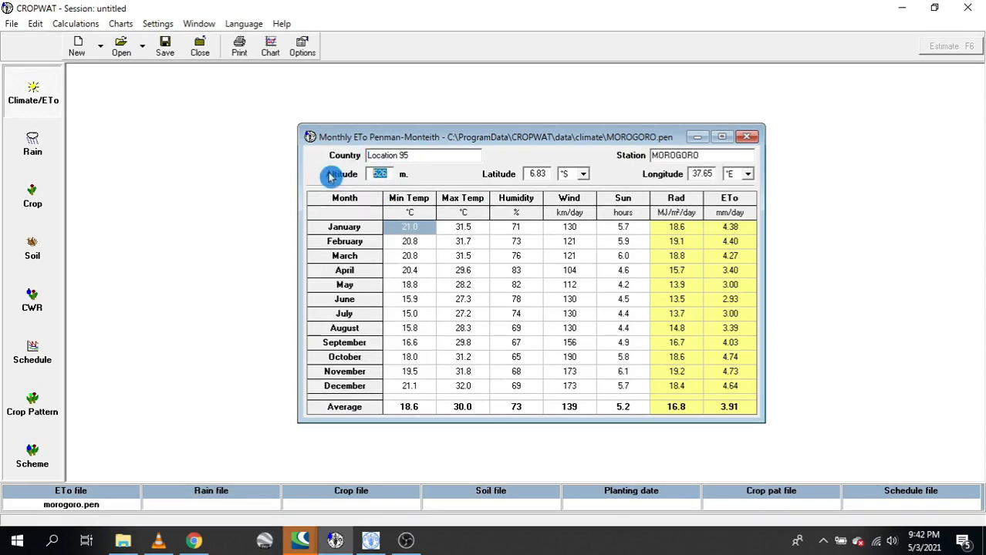
pyautogui.moveTo(725, 156); pyautogui.dragTo(600, 151)
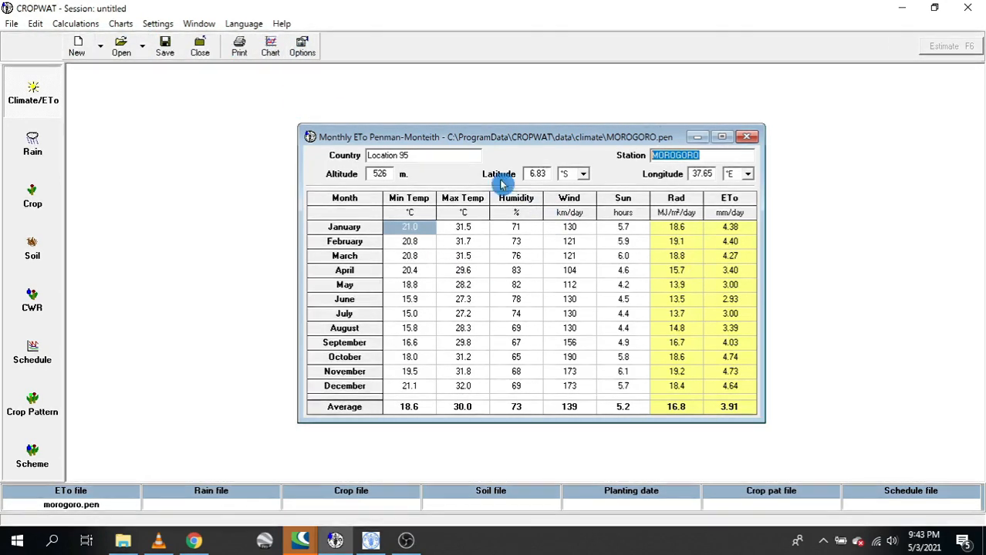
pyautogui.click(301, 46)
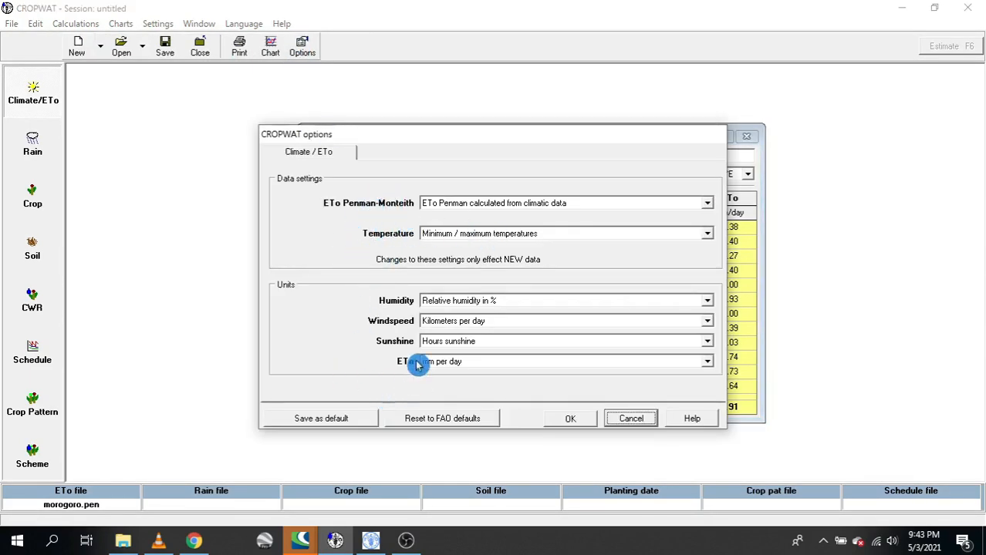
pyautogui.click(492, 205)
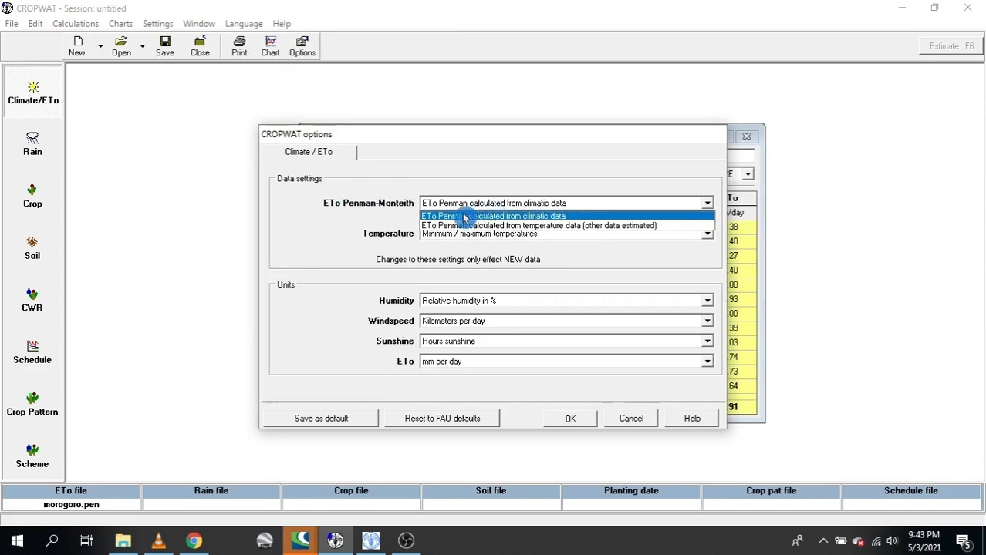
pyautogui.click(479, 177)
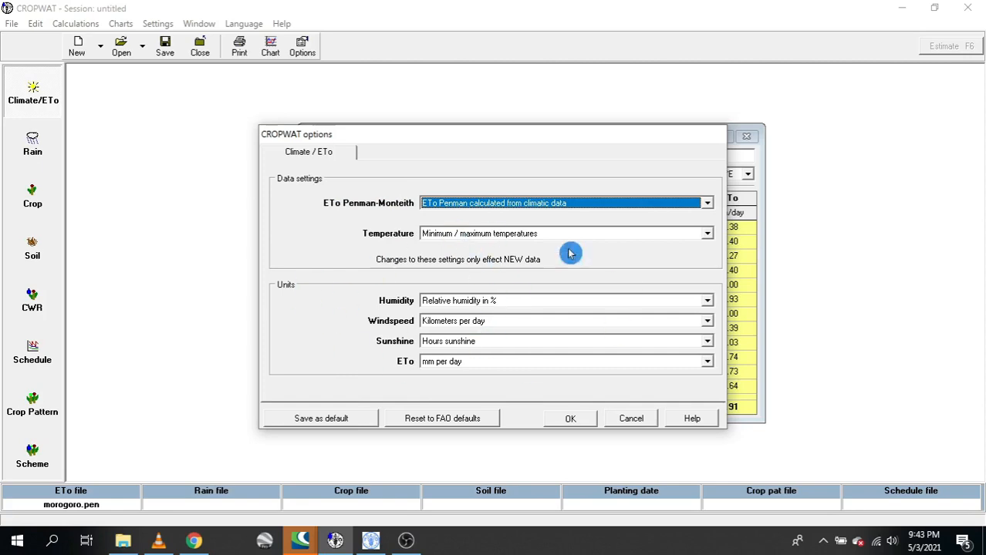
pyautogui.click(633, 419)
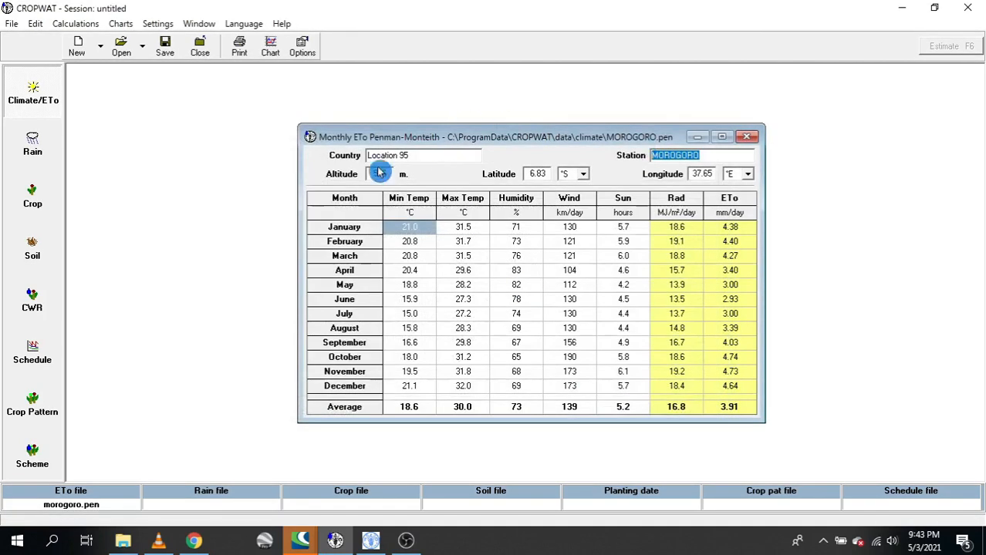
# - View the monthly ETo values as a bar chart and close the chart
pyautogui.click(272, 48)
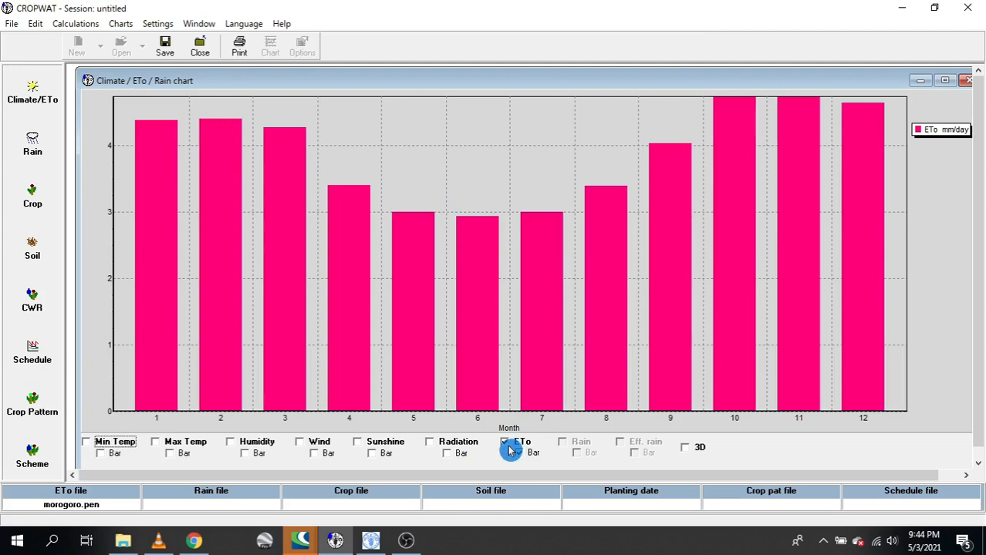
pyautogui.click(533, 453)
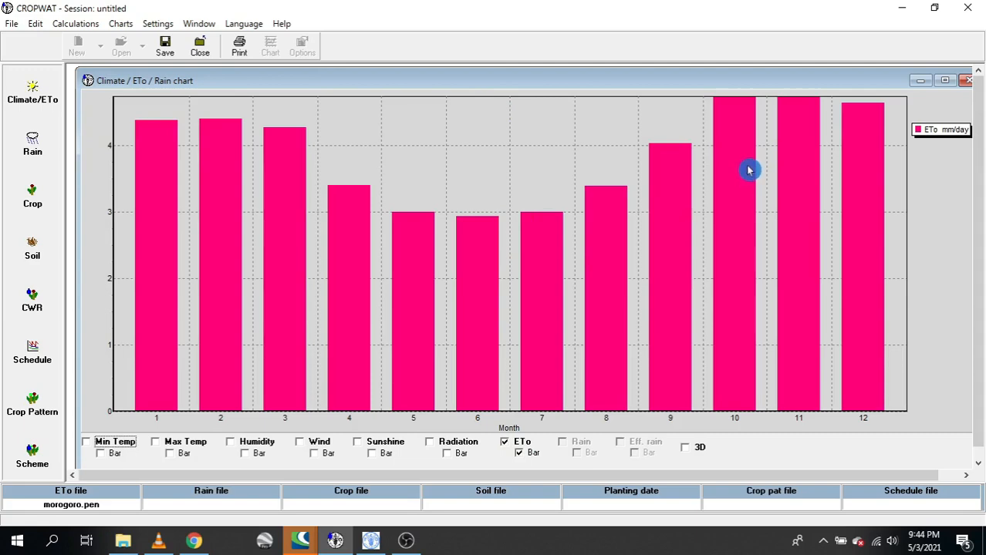
pyautogui.click(968, 80)
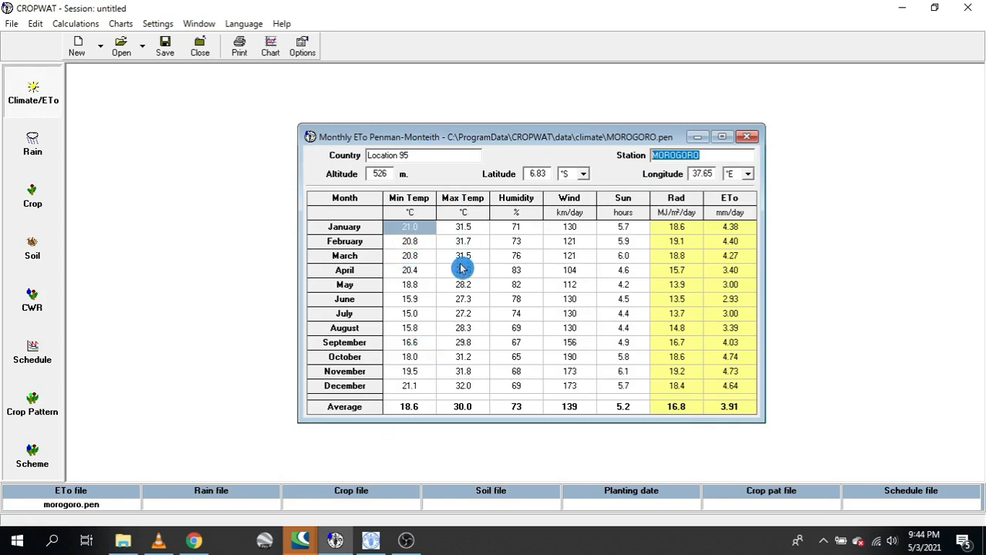
pyautogui.click(371, 540)
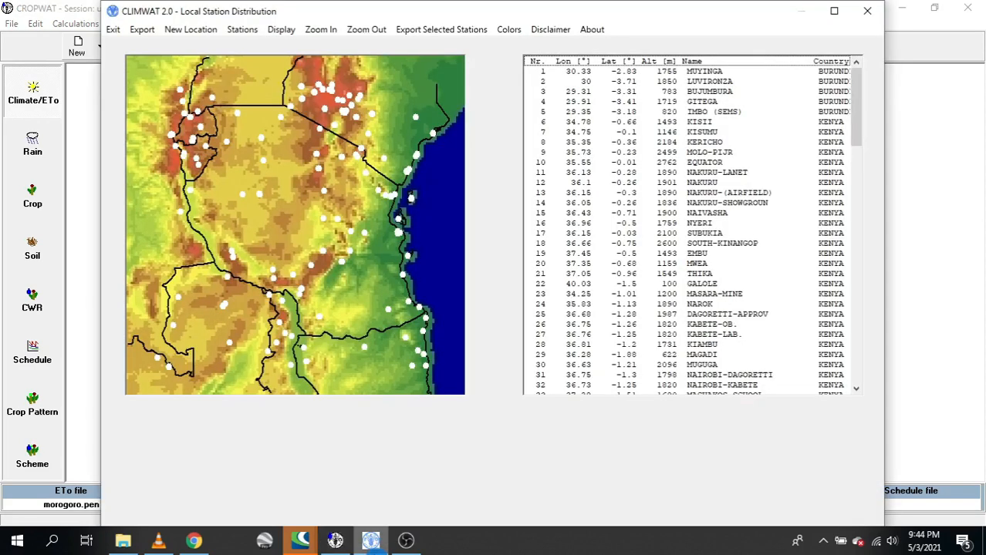
pyautogui.click(590, 273)
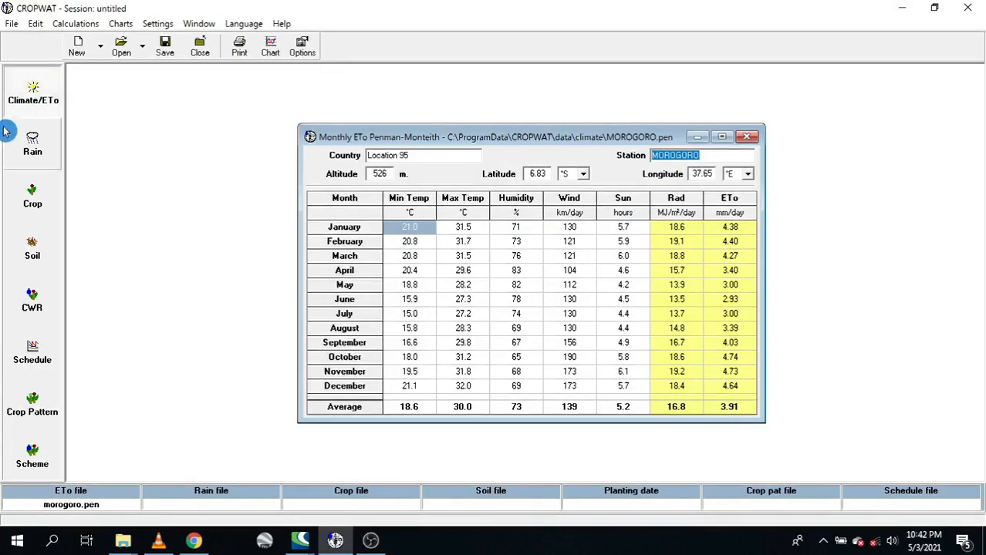
# - Open the monthly rain data and set its effective rainfall method to Fixed Percentage at 80%
pyautogui.click(45, 145)
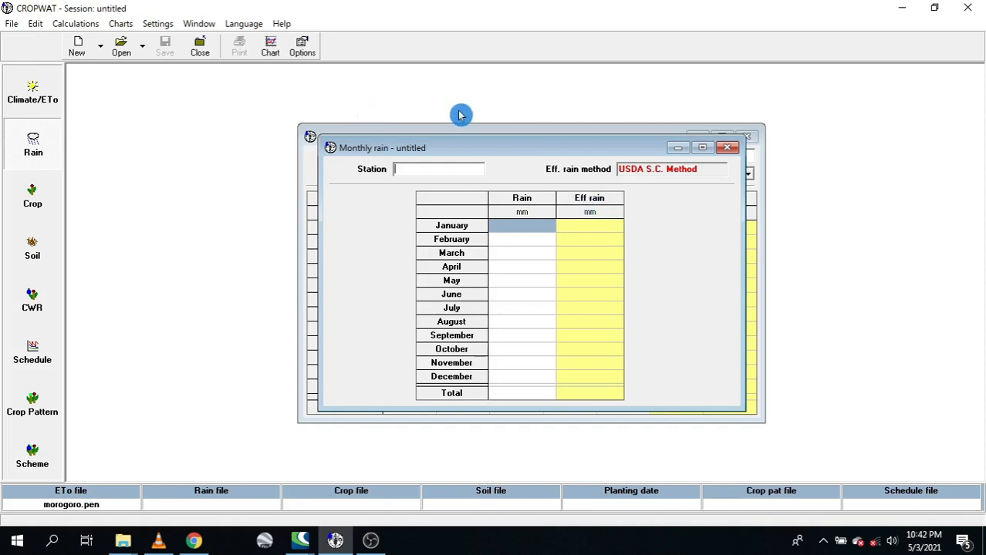
pyautogui.click(305, 48)
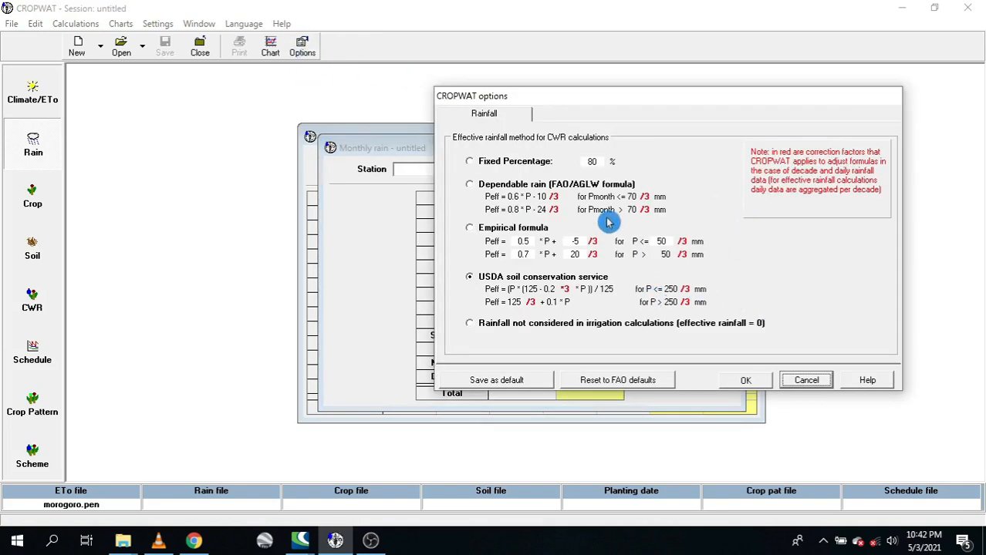
pyautogui.click(498, 165)
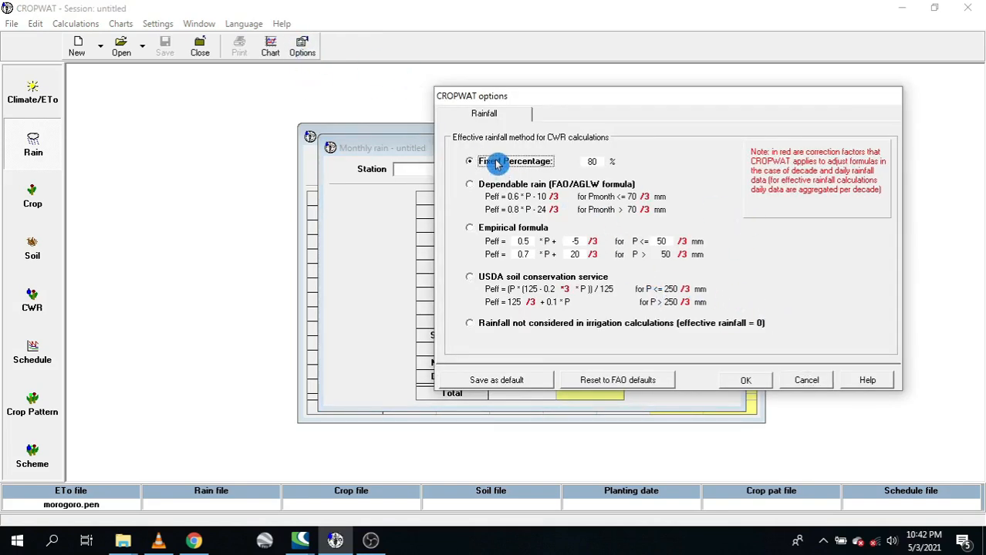
pyautogui.moveTo(597, 108); pyautogui.dragTo(736, 112)
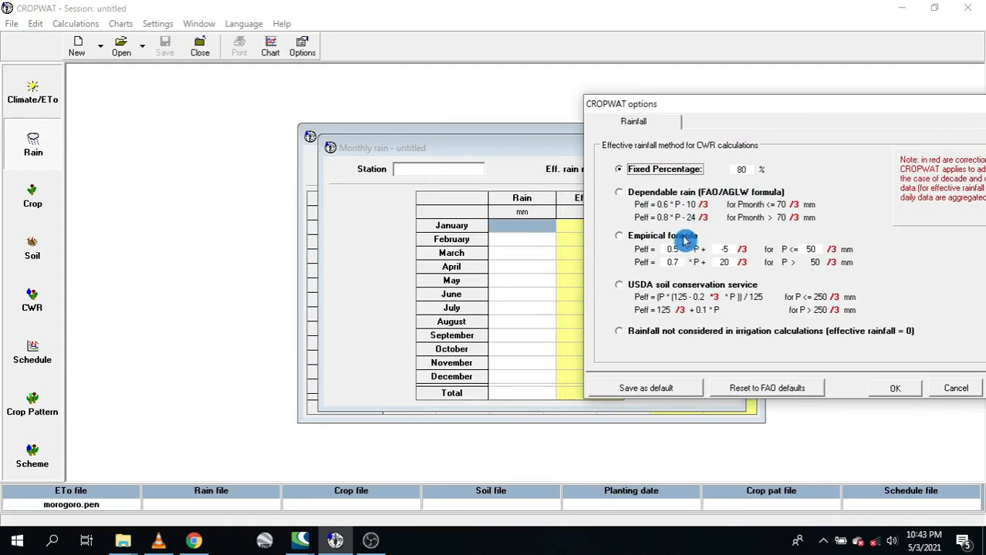
pyautogui.click(621, 238)
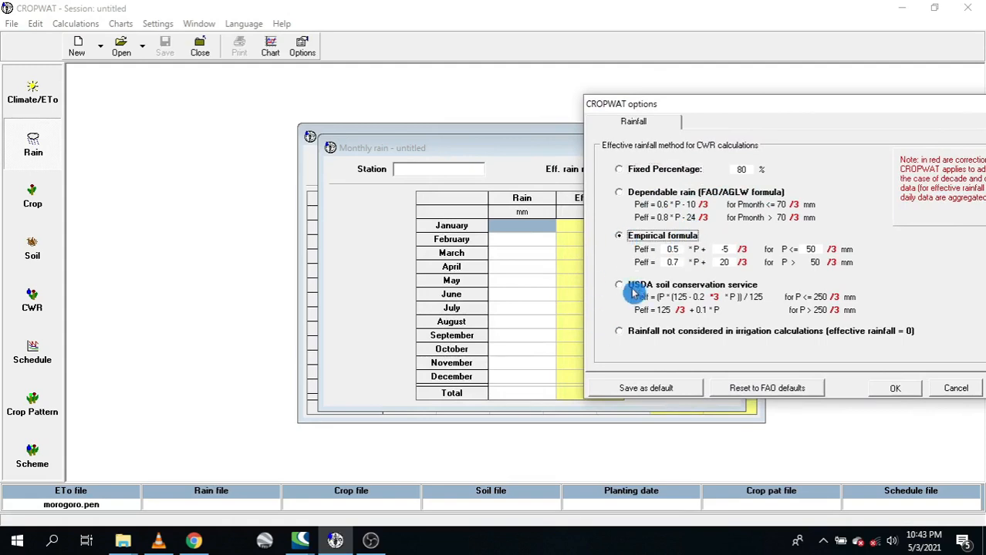
pyautogui.click(626, 288)
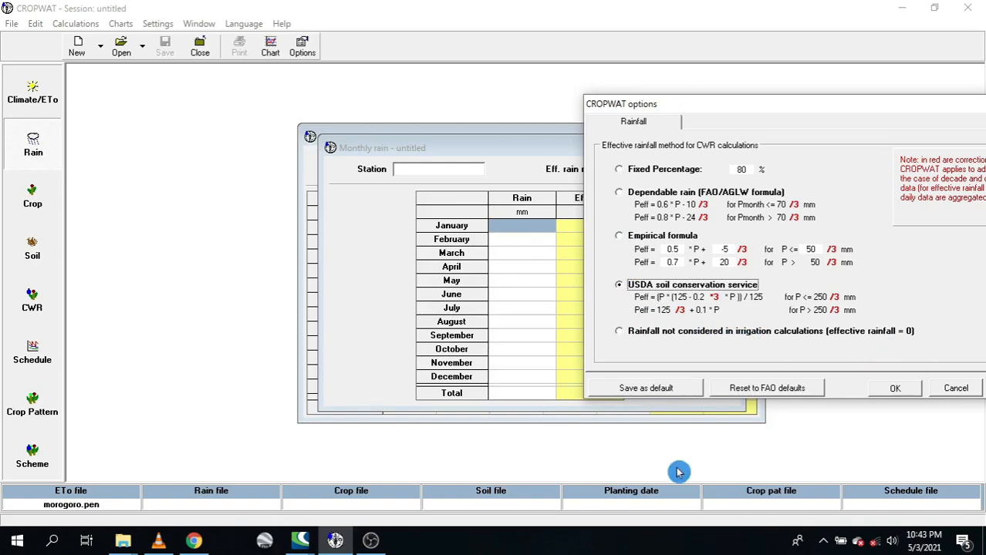
pyautogui.click(646, 176)
pyautogui.click(744, 170)
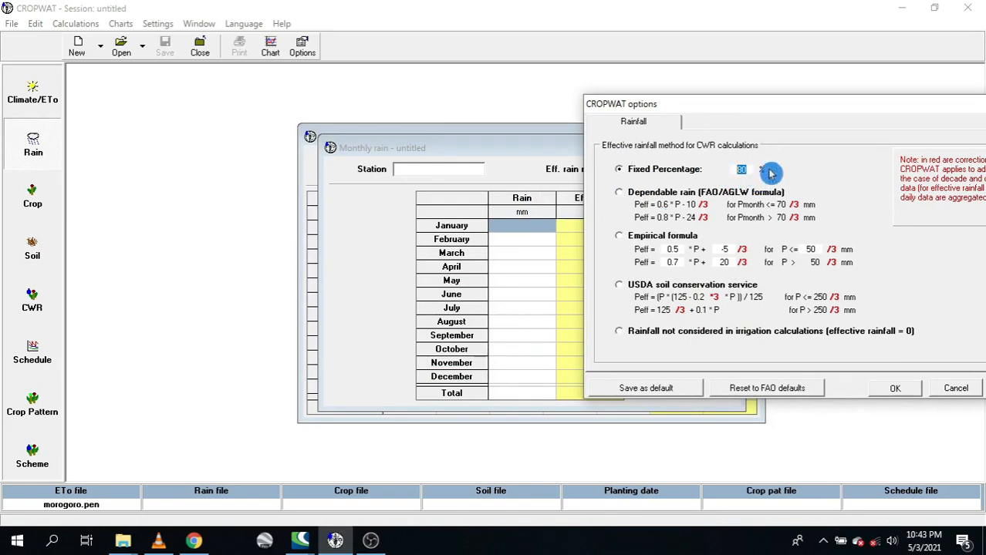
pyautogui.moveTo(710, 104); pyautogui.dragTo(793, 104)
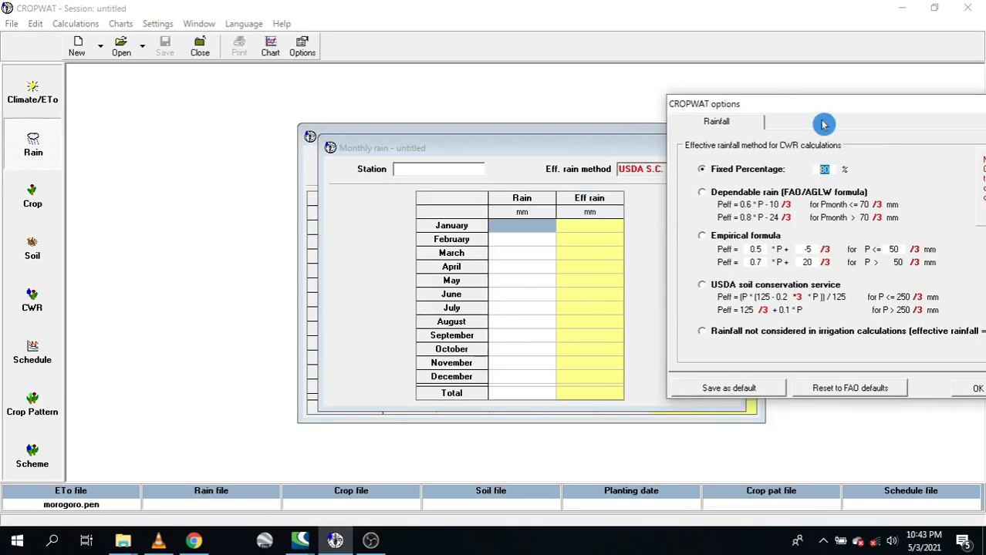
pyautogui.moveTo(839, 108); pyautogui.dragTo(733, 97)
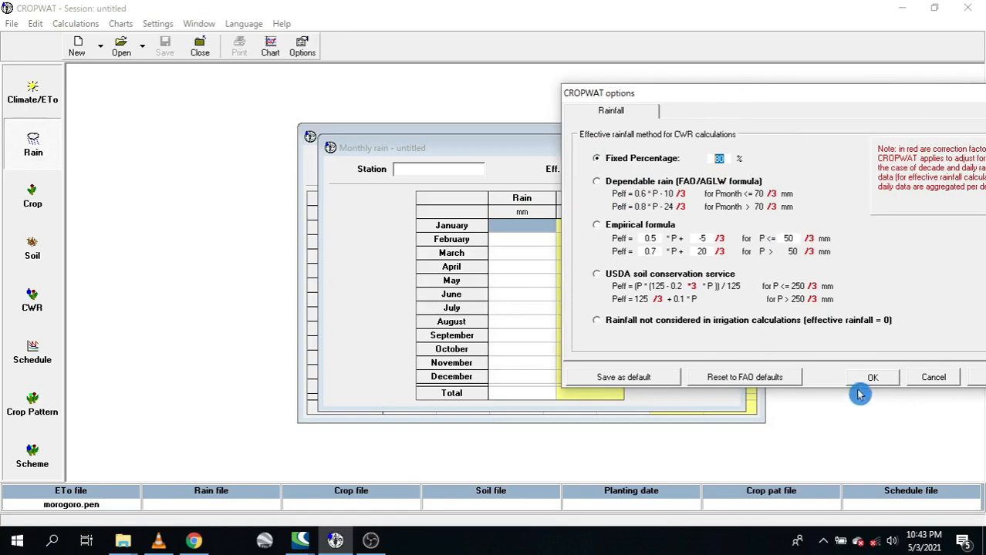
pyautogui.click(881, 378)
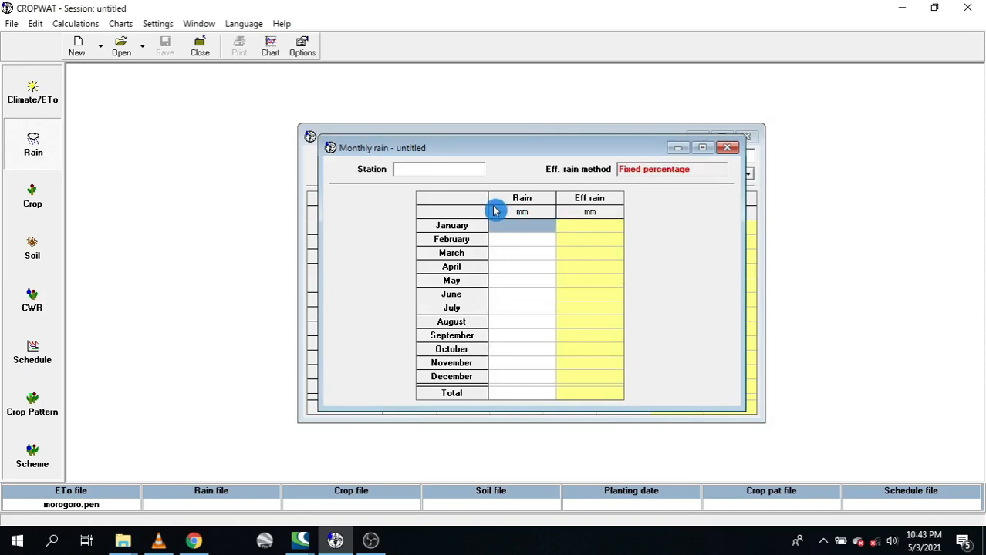
# - Load MOROGORO.cli from the rain folder as the monthly rain data and select the January rain value
pyautogui.click(522, 228)
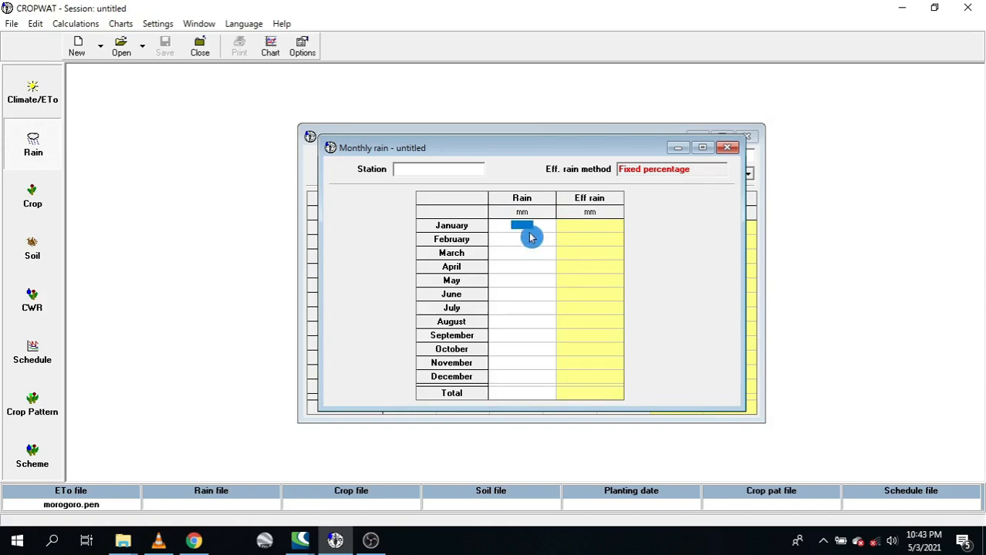
pyautogui.click(124, 48)
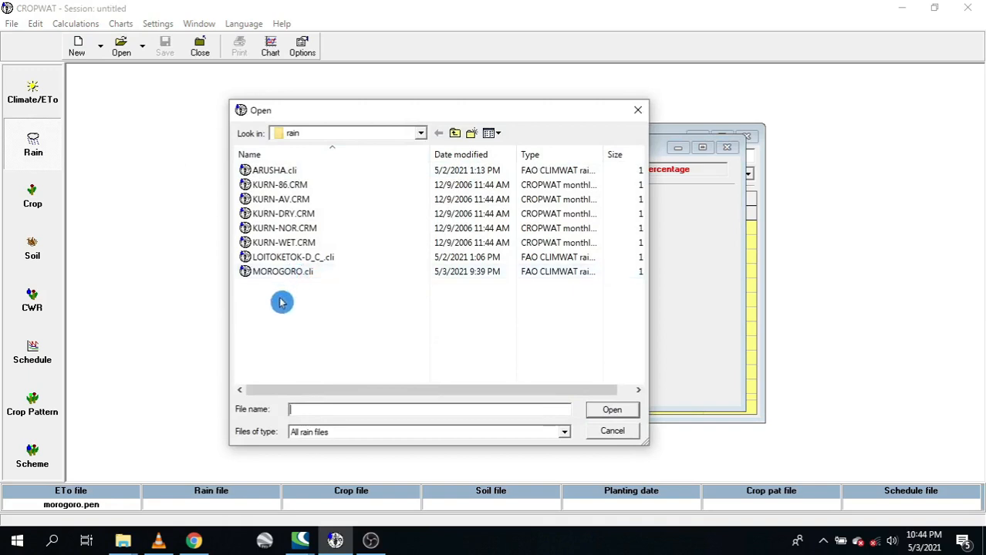
pyautogui.click(305, 272)
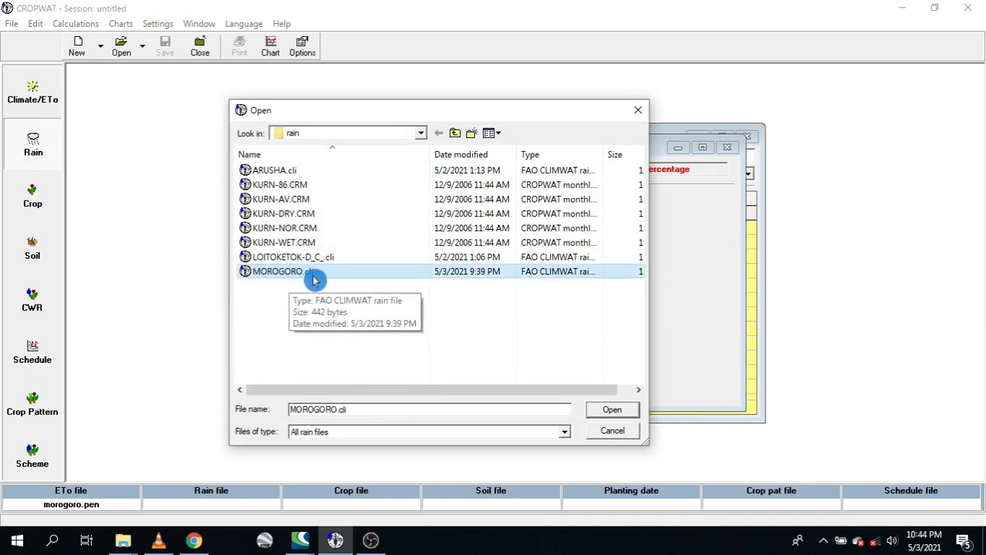
pyautogui.click(306, 275)
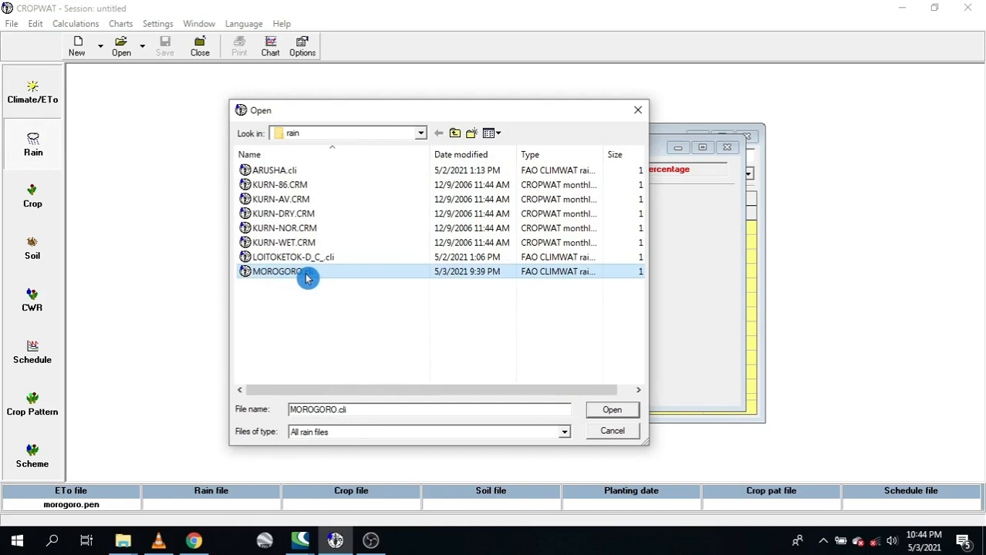
pyautogui.click(611, 410)
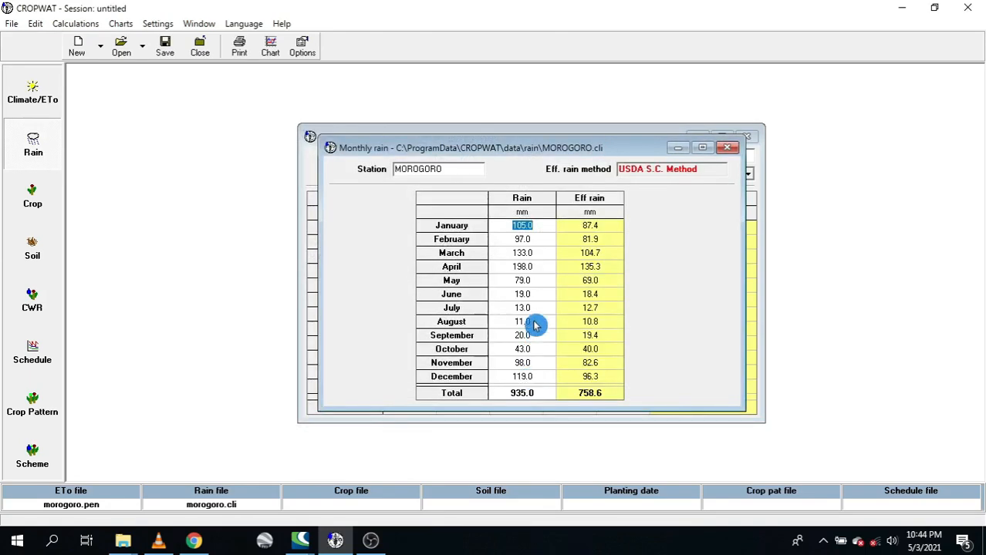
pyautogui.click(534, 236)
pyautogui.click(516, 229)
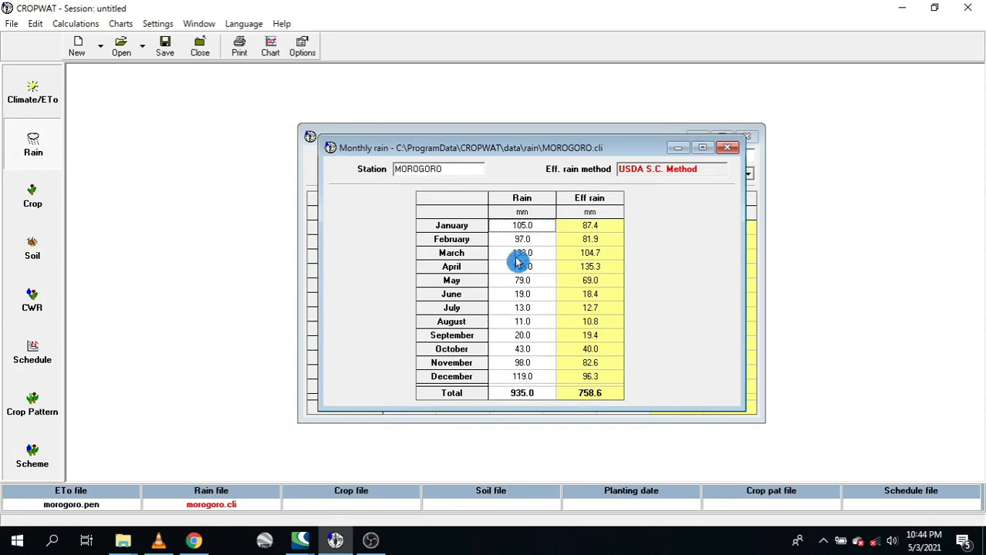
# - Apply the Fixed Percentage method at 80% to the loaded Morogoro rain data
pyautogui.click(302, 47)
pyautogui.click(651, 162)
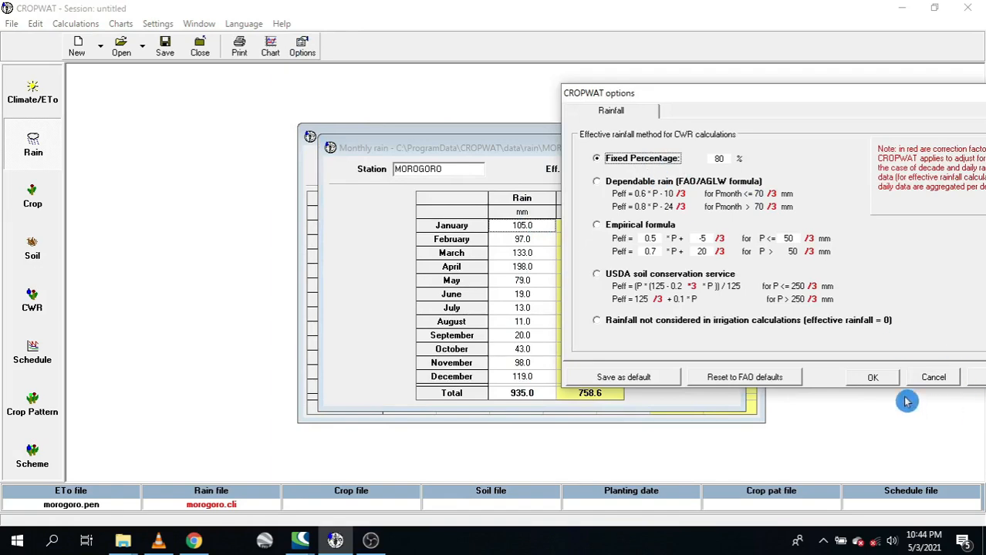
pyautogui.click(873, 380)
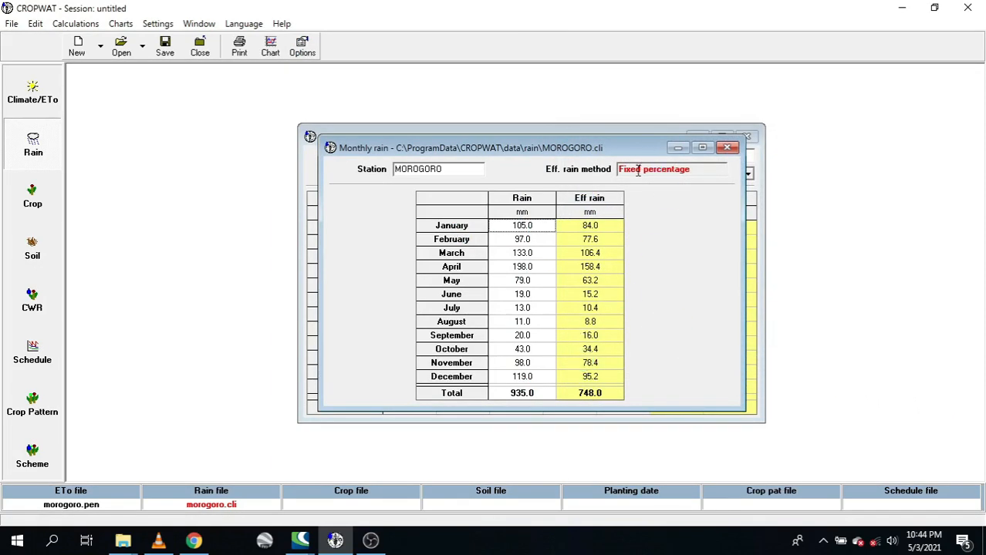
# - Check the effective rain method and compare the rain with the effective rain for April and August
pyautogui.moveTo(637, 169); pyautogui.dragTo(685, 168)
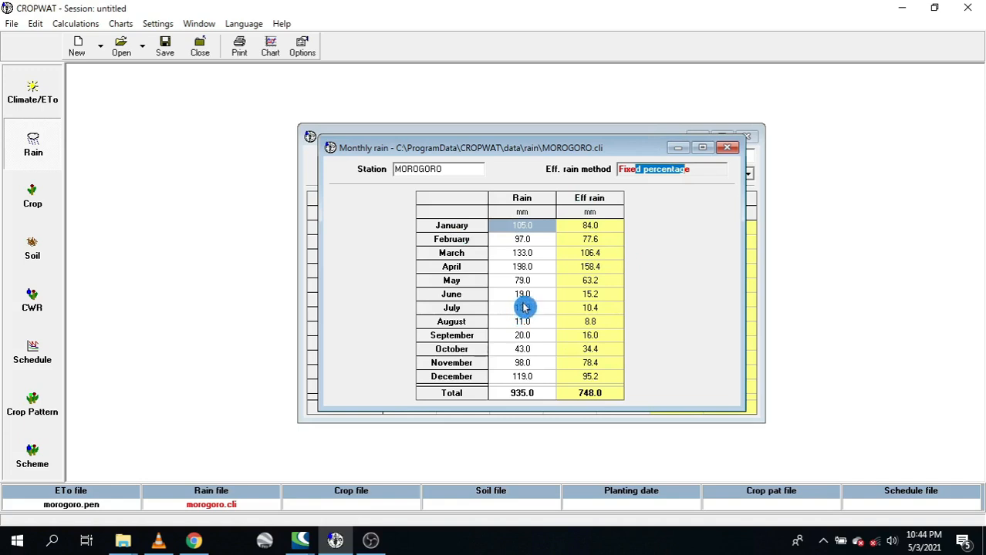
pyautogui.click(522, 268)
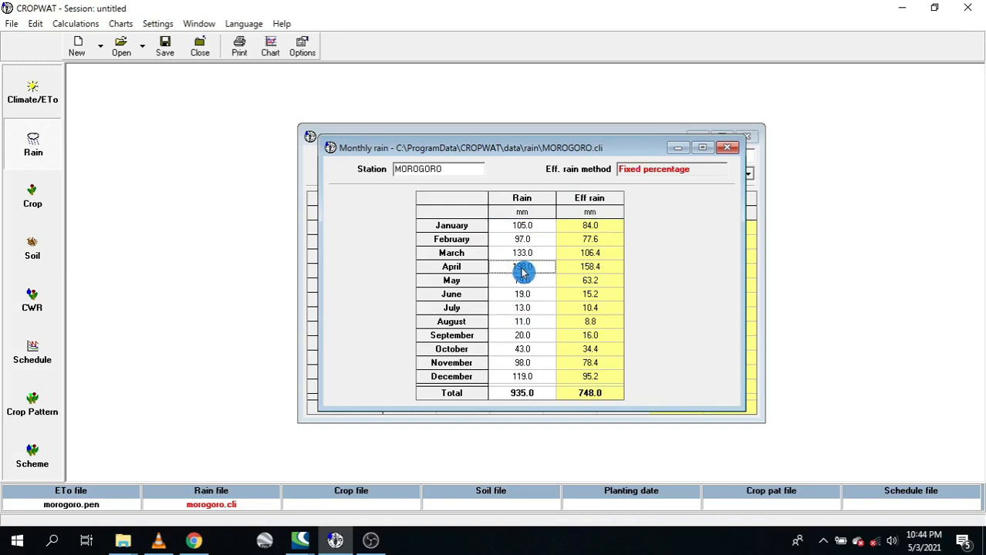
pyautogui.click(597, 268)
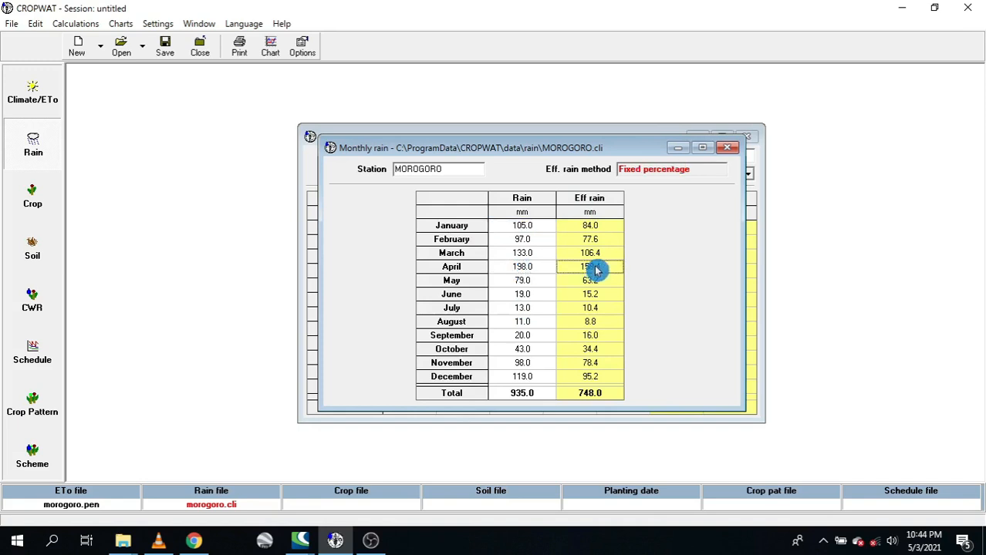
pyautogui.click(528, 324)
pyautogui.click(610, 325)
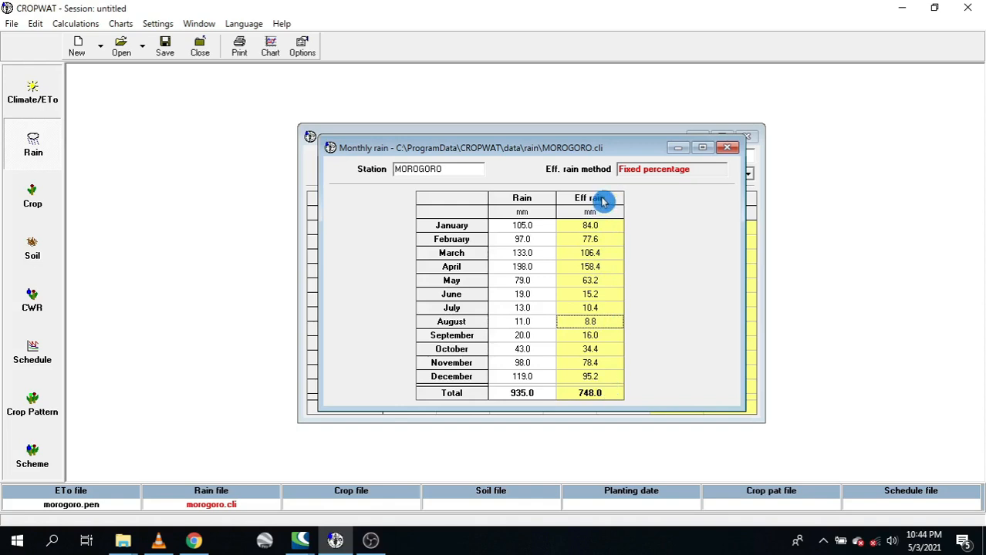
pyautogui.click(306, 44)
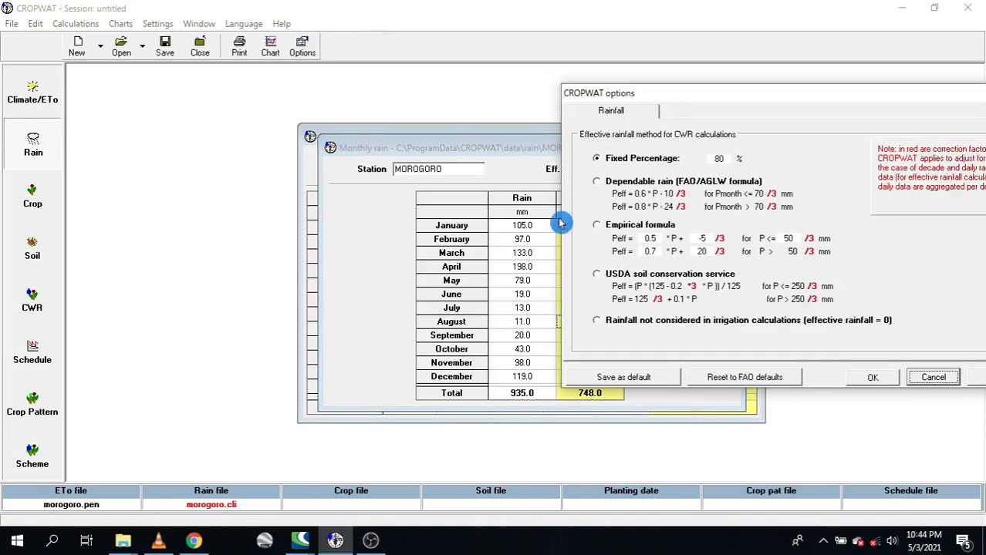
pyautogui.click(600, 279)
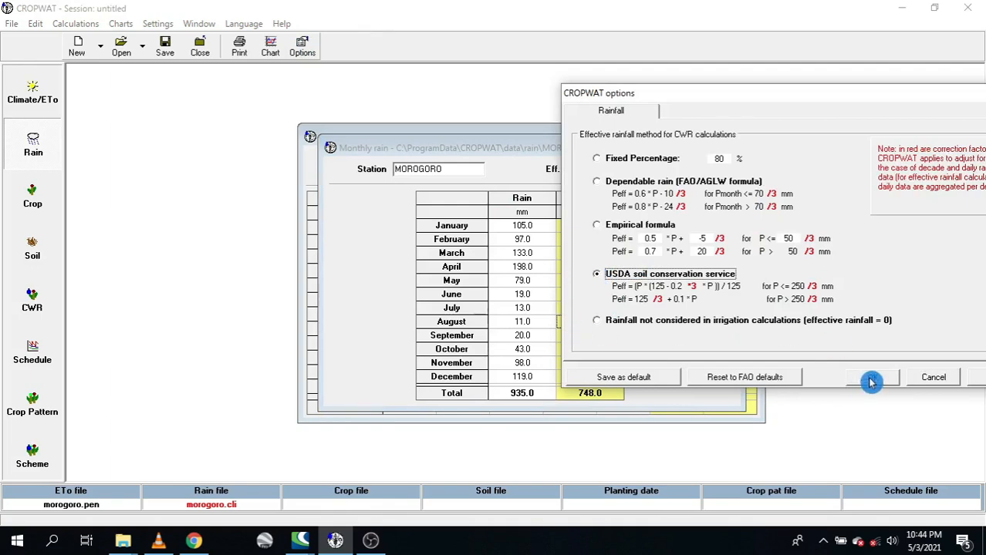
pyautogui.click(914, 378)
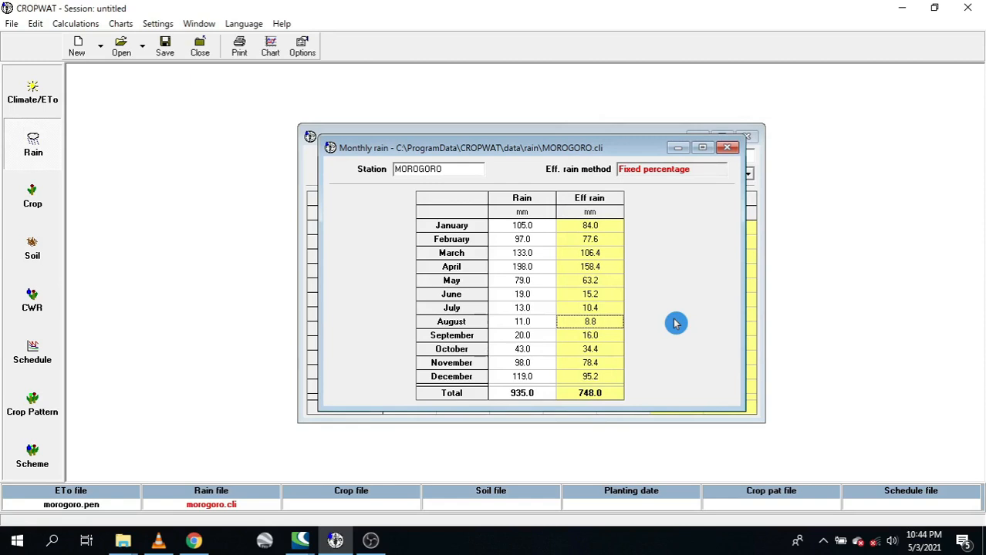
# - Change the effective rainfall method for the Morogoro data to USDA soil conservation service
pyautogui.click(307, 48)
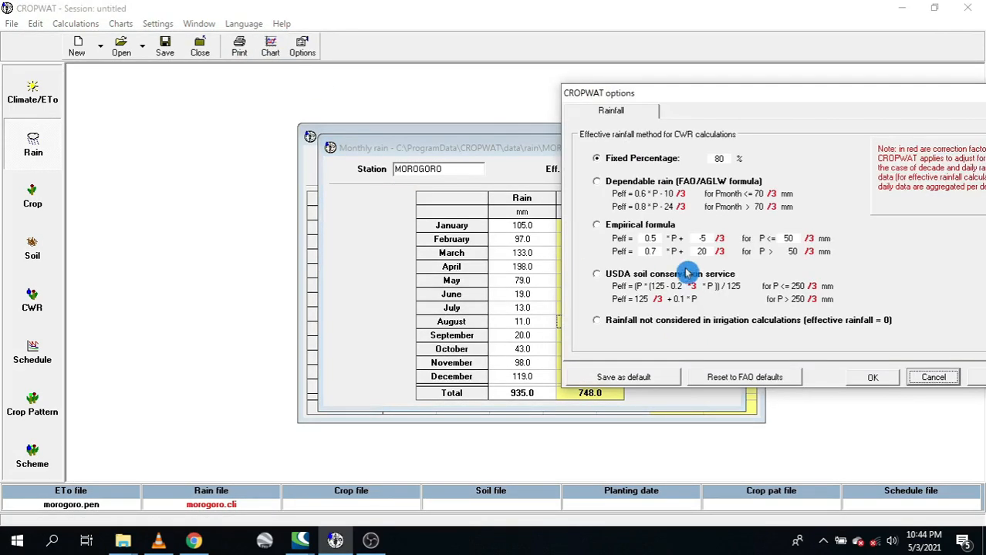
pyautogui.click(599, 275)
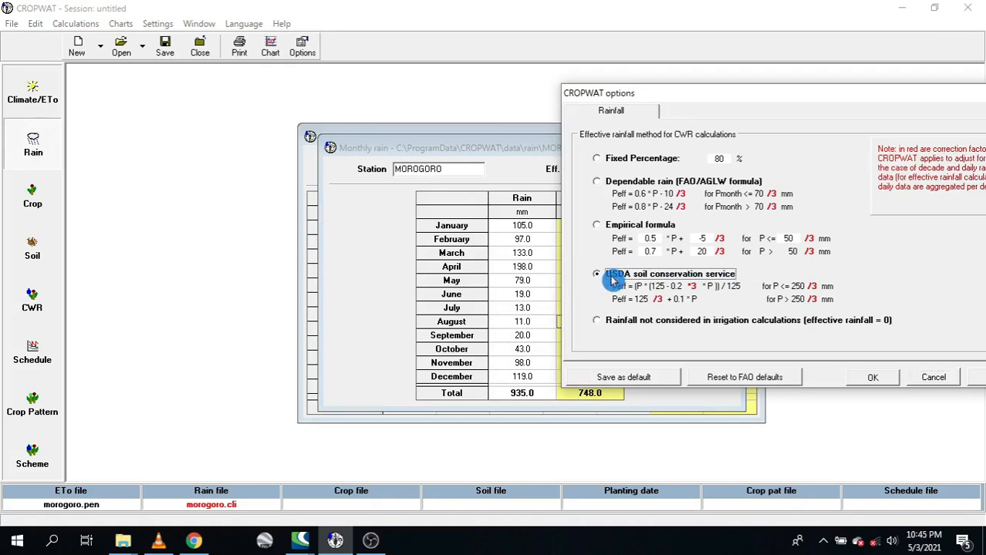
pyautogui.click(872, 383)
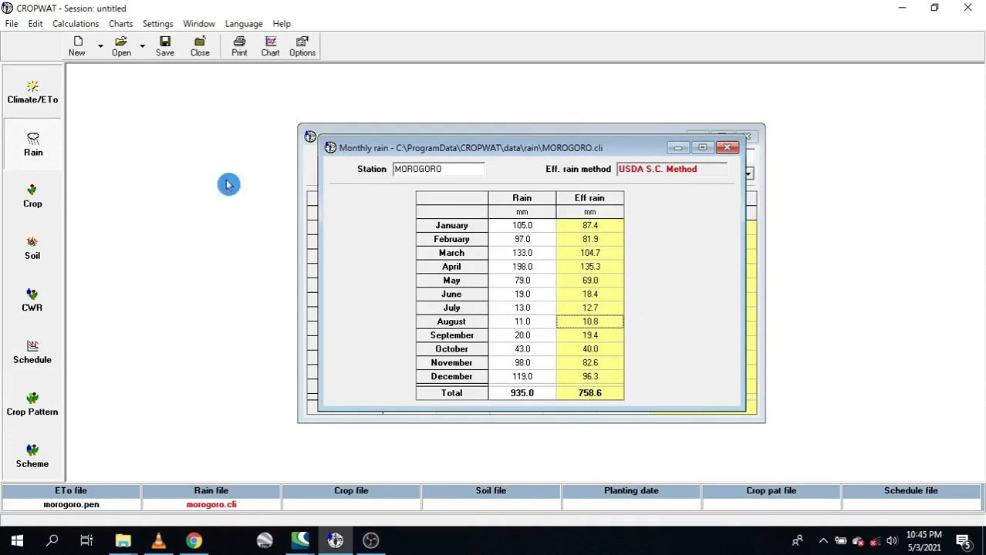
# - Set the effective rainfall method for the Morogoro data to the Empirical formula
pyautogui.click(304, 46)
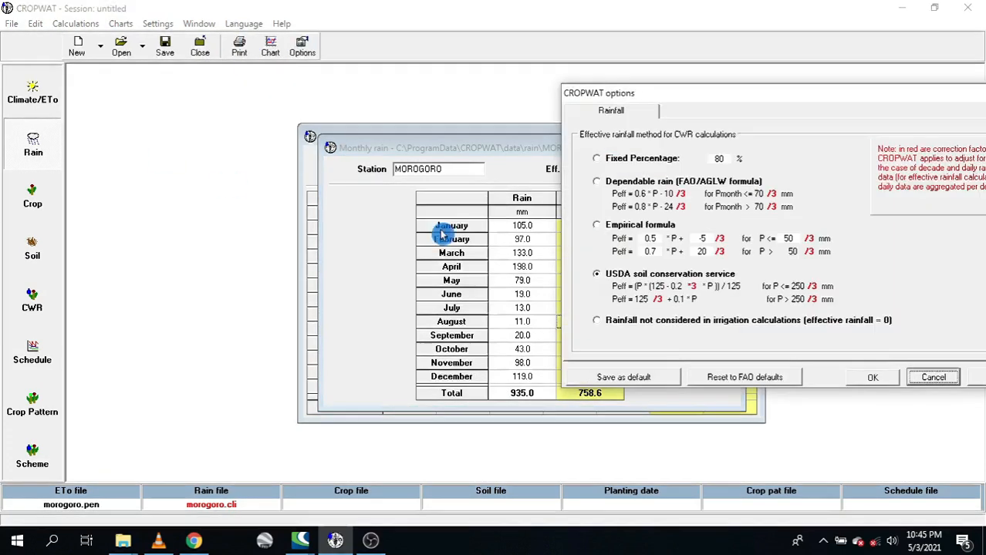
pyautogui.click(597, 224)
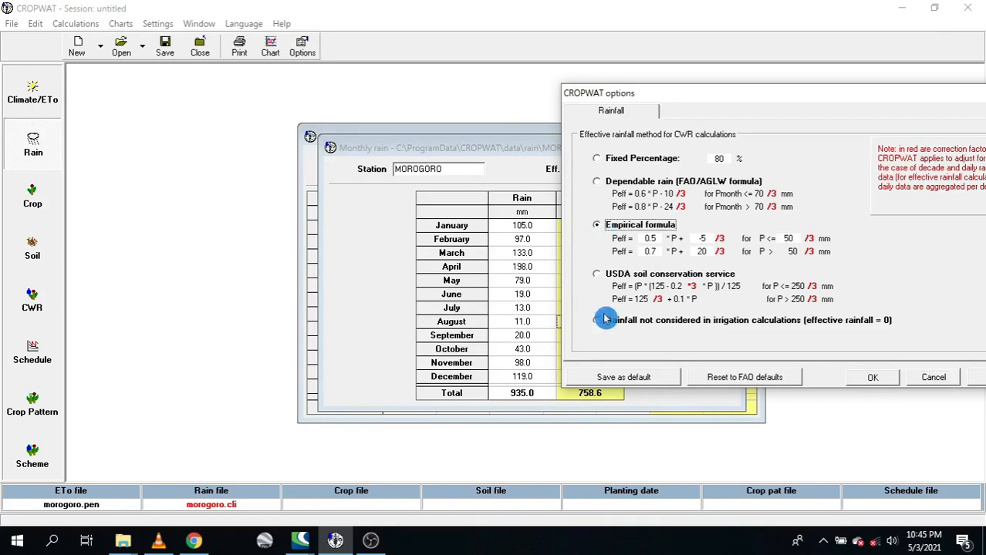
pyautogui.click(871, 379)
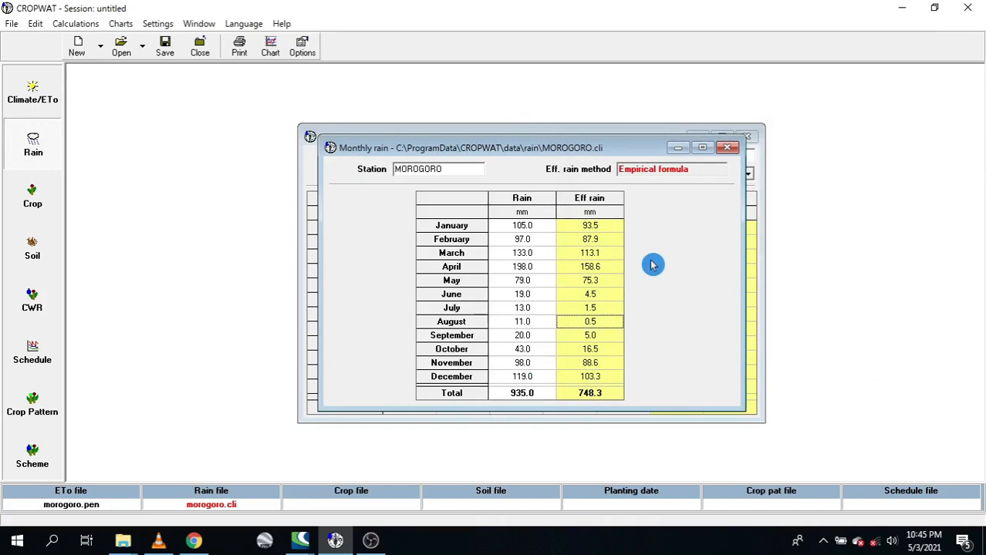
# - Set the effective rainfall method for the Morogoro data to Dependable rain (FAO/AGLW formula) and check the method applied
pyautogui.click(301, 46)
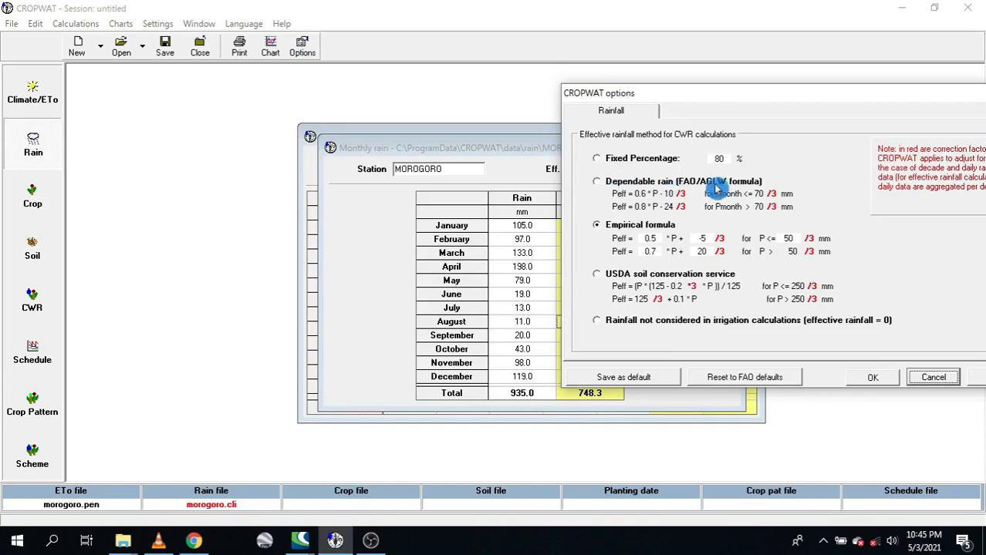
pyautogui.click(600, 185)
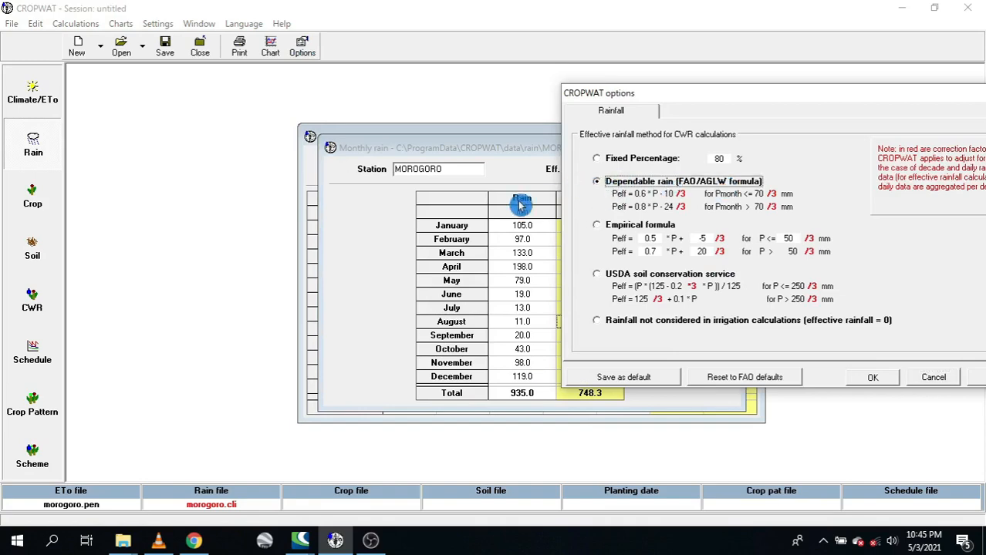
pyautogui.click(875, 376)
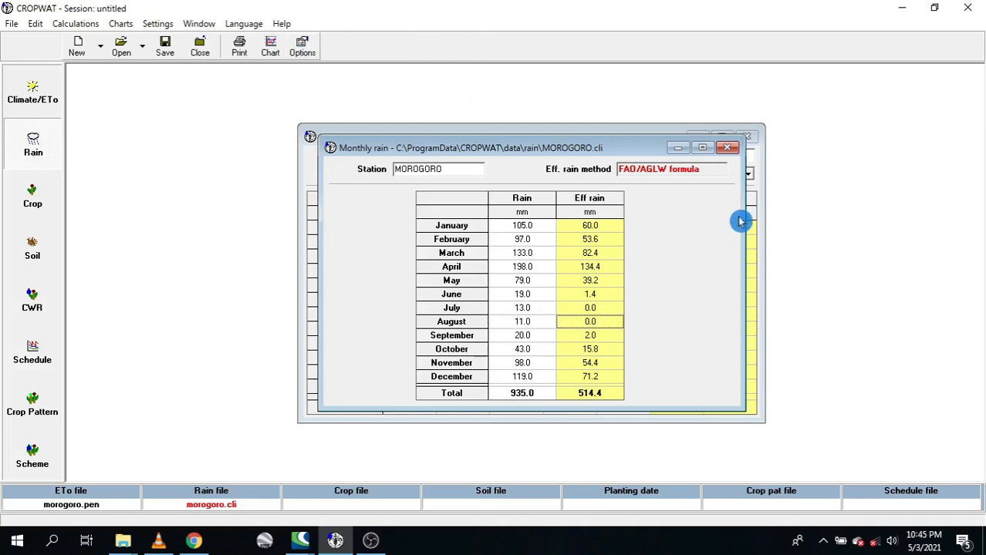
pyautogui.click(633, 169)
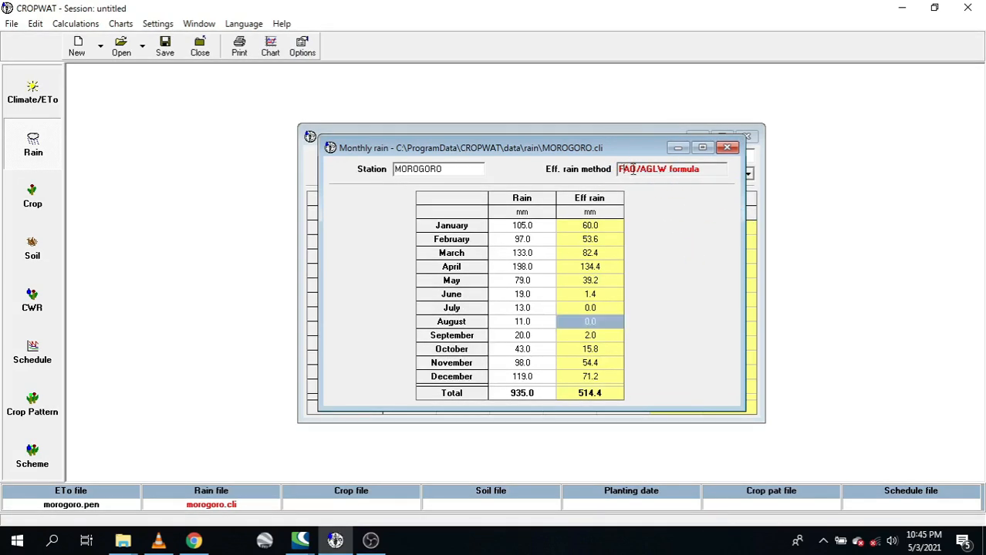
pyautogui.click(302, 46)
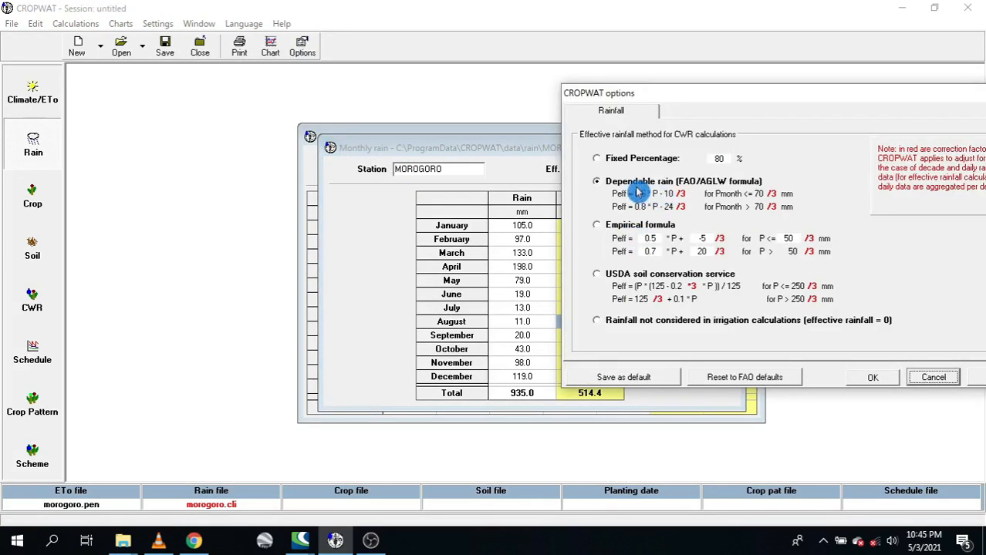
pyautogui.click(935, 377)
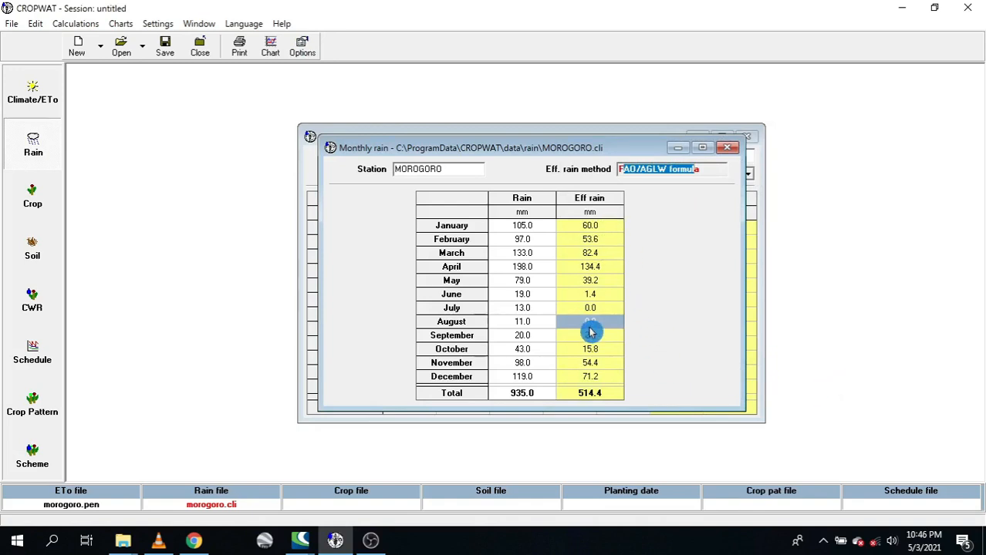
# - Switch to Chrome and review the effective rainfall article's title, abstract, table of methods used in Ethiopia and irrigation requirement charts
pyautogui.click(195, 544)
pyautogui.scroll(10, 681, 282)
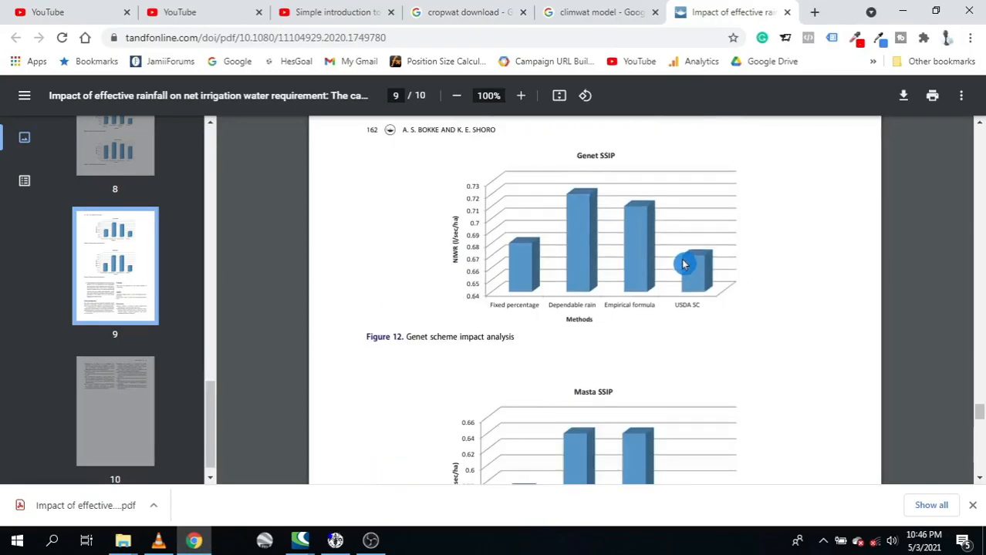
pyautogui.scroll(10, 682, 282)
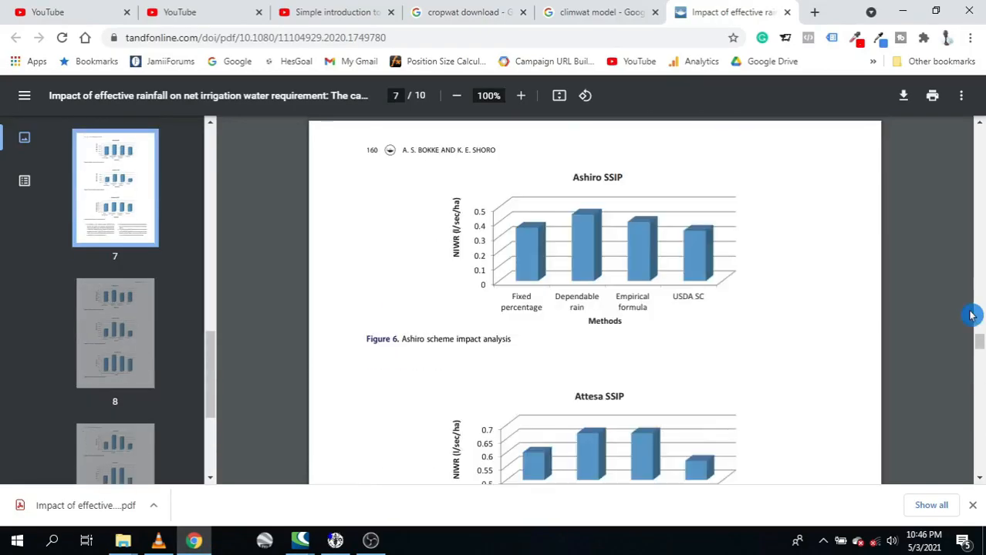
pyautogui.scroll(1, 978, 243)
pyautogui.moveTo(978, 244); pyautogui.dragTo(978, 126)
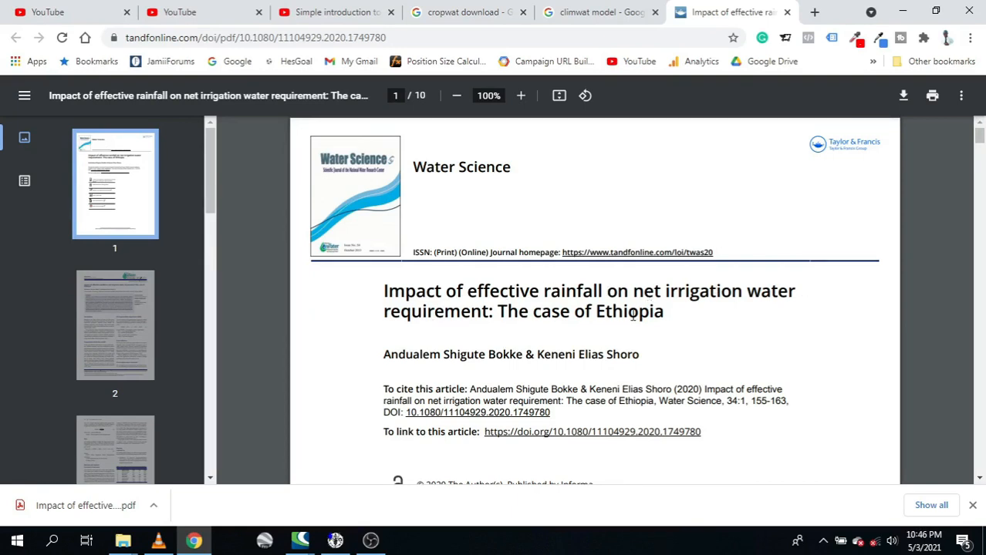
pyautogui.scroll(-20, 815, 338)
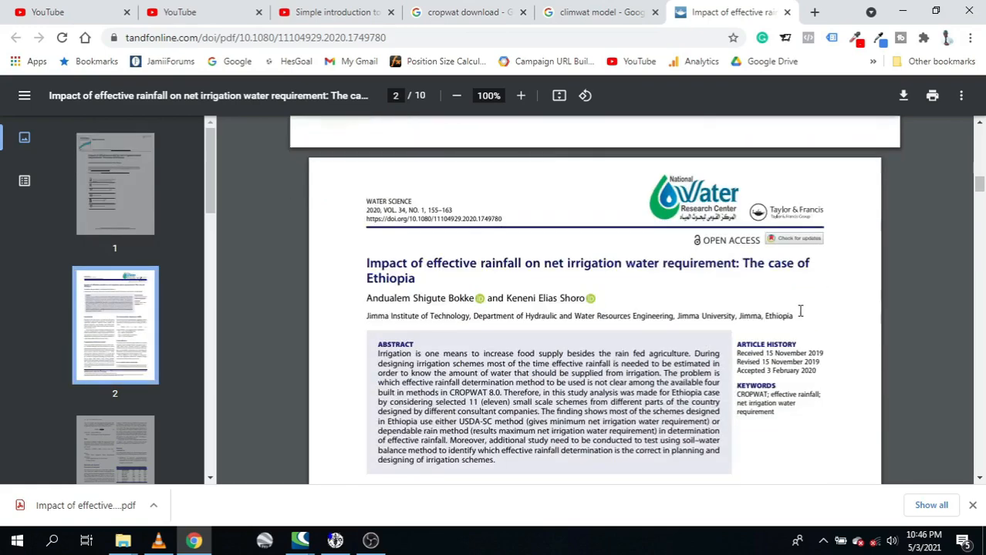
pyautogui.scroll(-10, 797, 313)
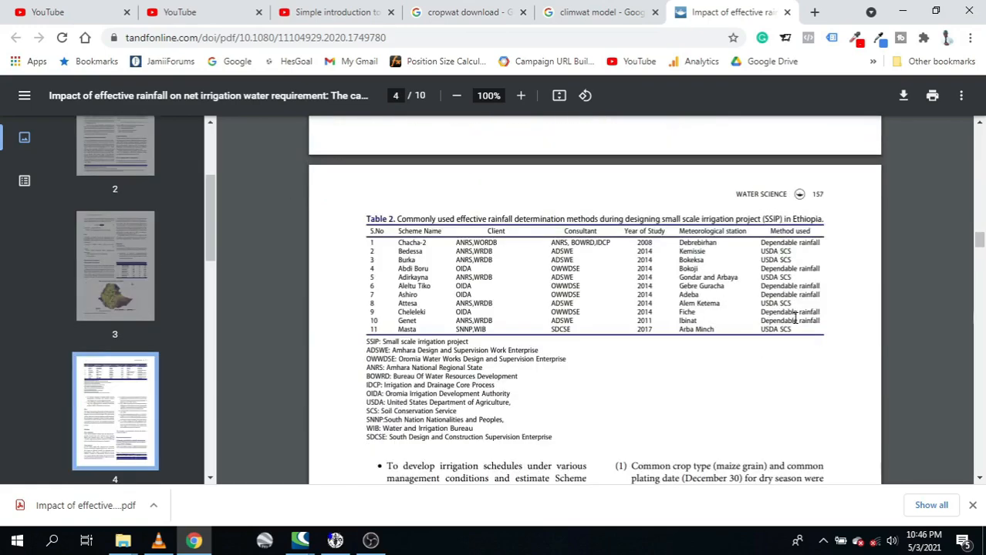
pyautogui.scroll(-20, 796, 321)
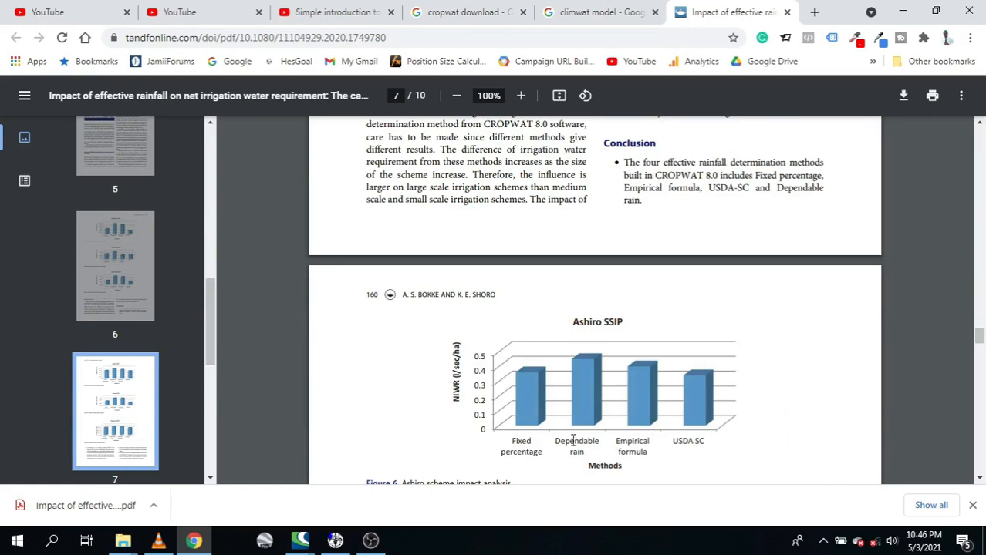
# - Compare CROPWAT's effective rain total for Morogoro with the net irrigation requirement charts and conclusions in the Chrome article
pyautogui.click(336, 541)
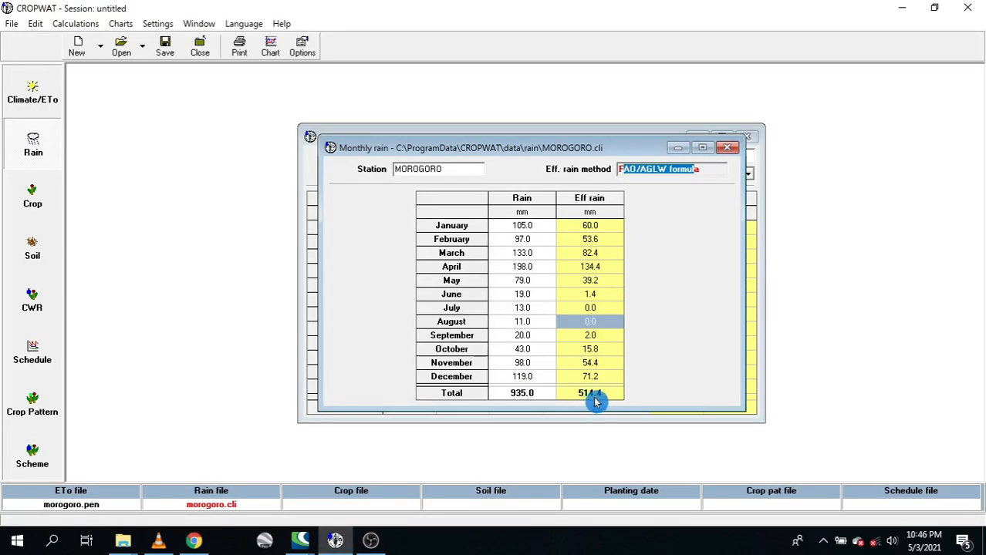
pyautogui.click(193, 541)
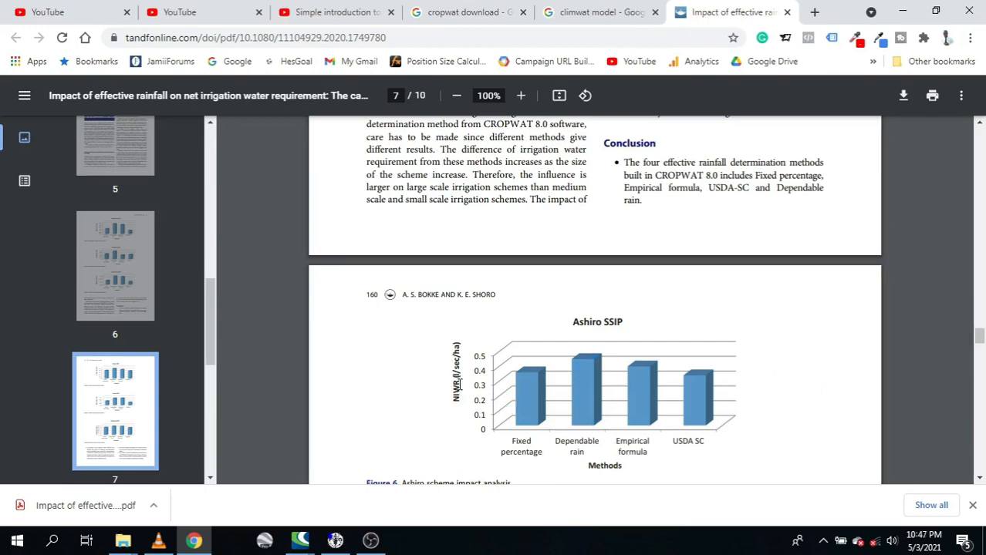
pyautogui.scroll(-8, 456, 386)
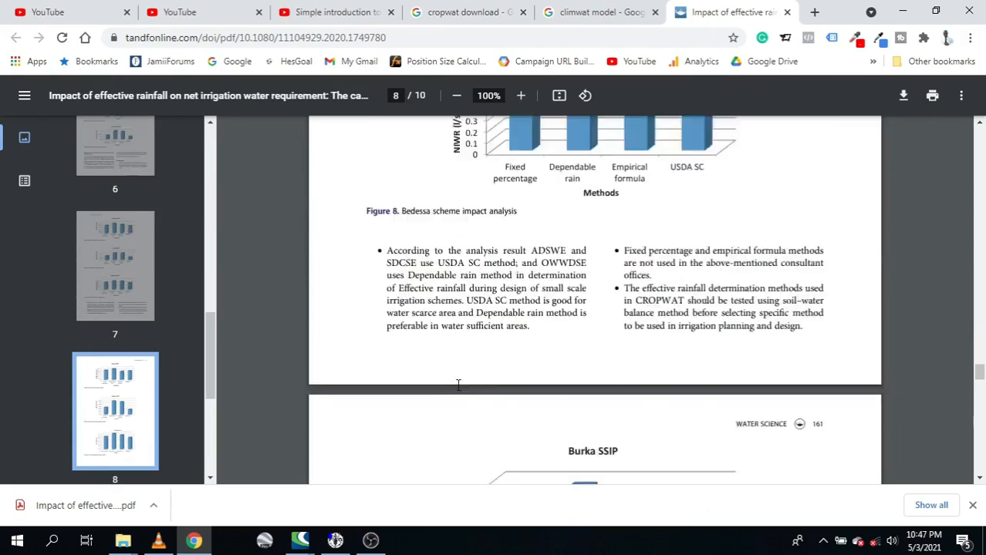
pyautogui.scroll(-6, 457, 385)
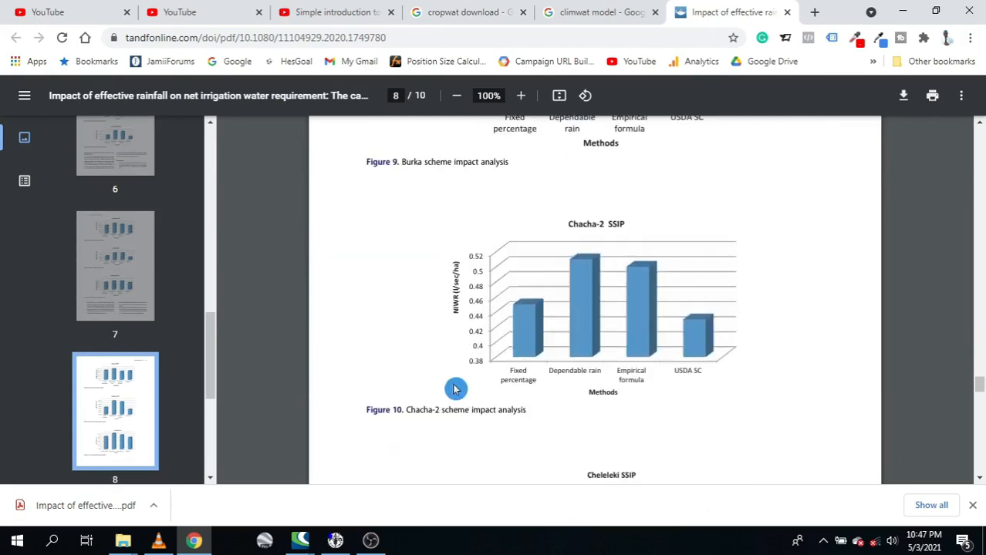
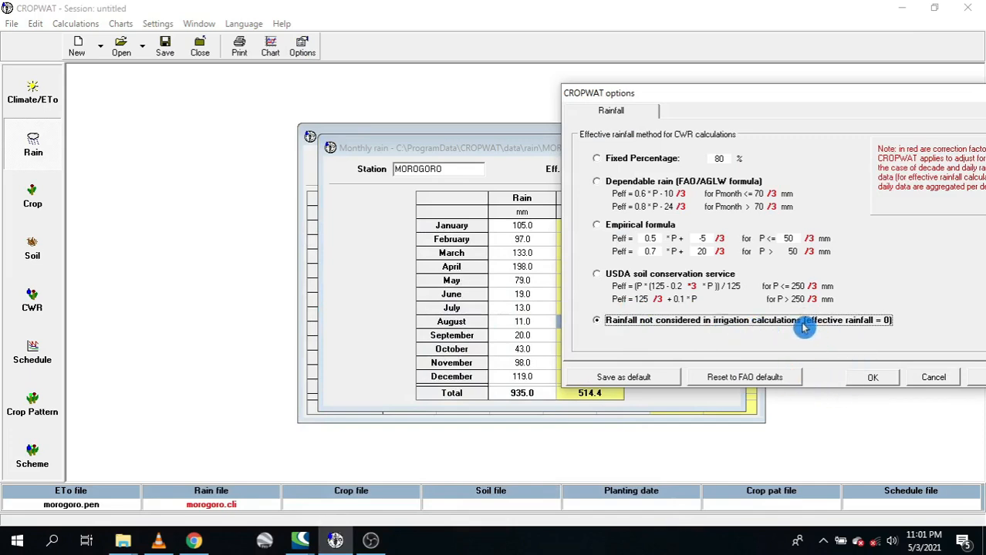
# - Try excluding rainfall from the irrigation calculations, and set the effective rainfall method back to Dependable rain (FAO/AGLW formula)
pyautogui.click(864, 377)
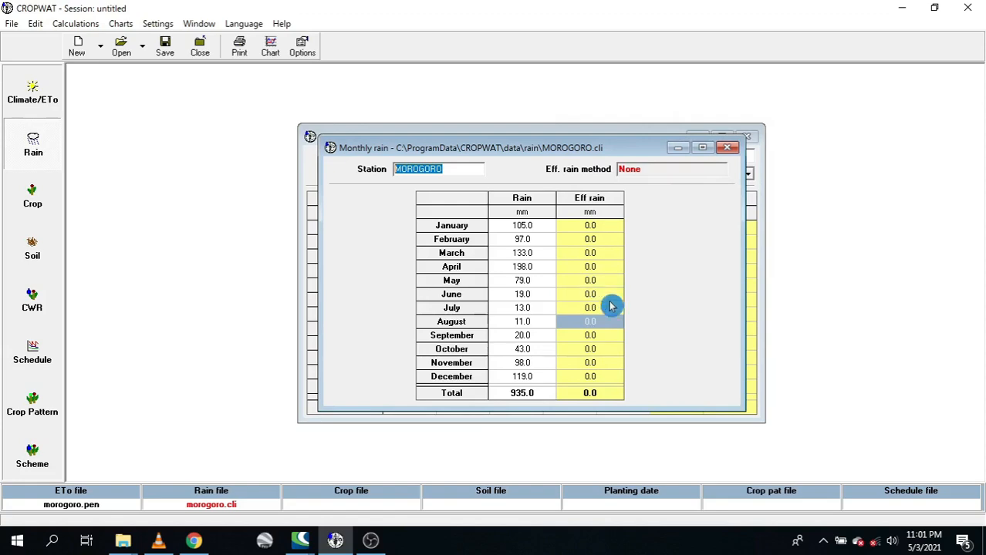
pyautogui.click(300, 47)
pyautogui.click(621, 187)
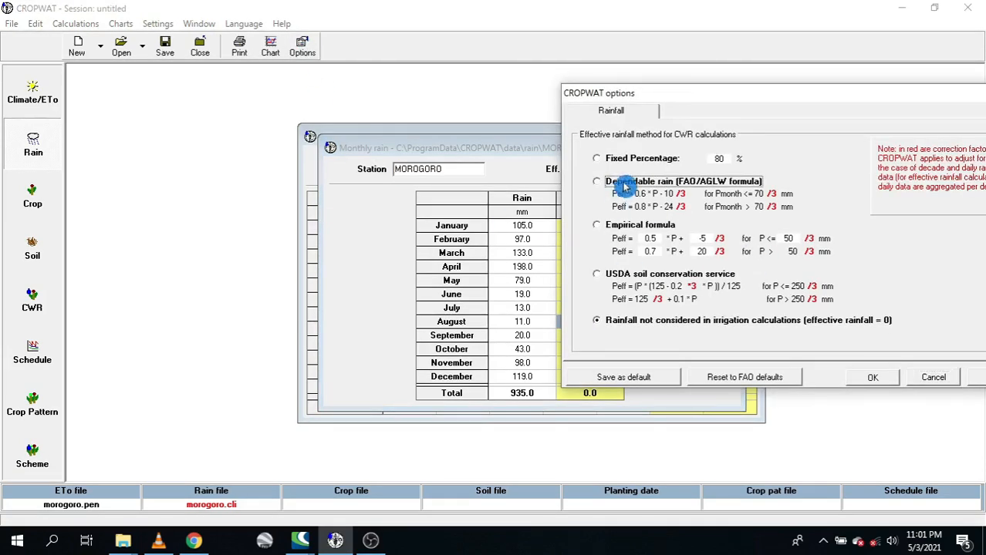
pyautogui.click(875, 379)
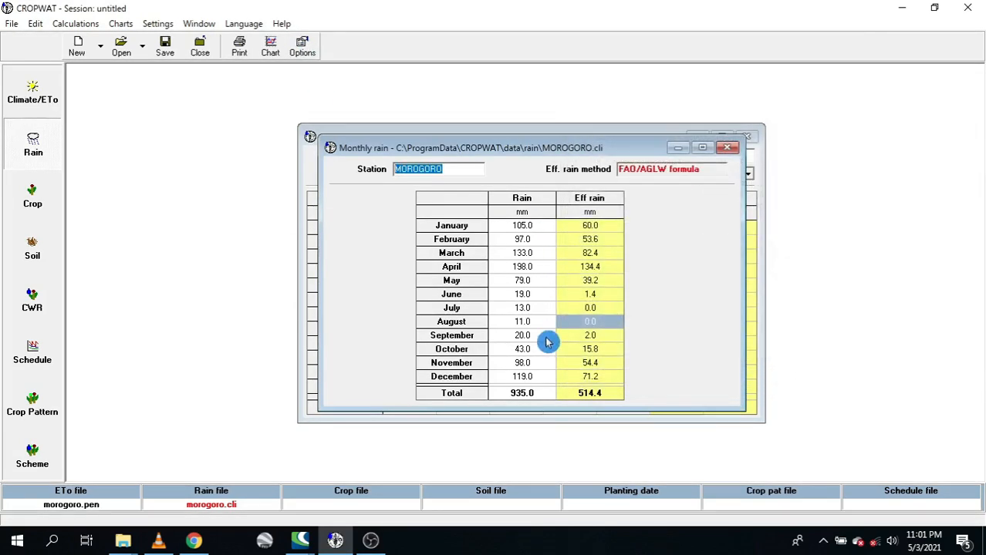
# - Chart the monthly rain against the effective rain, compare the bars for each month and return to the rain table
pyautogui.click(274, 45)
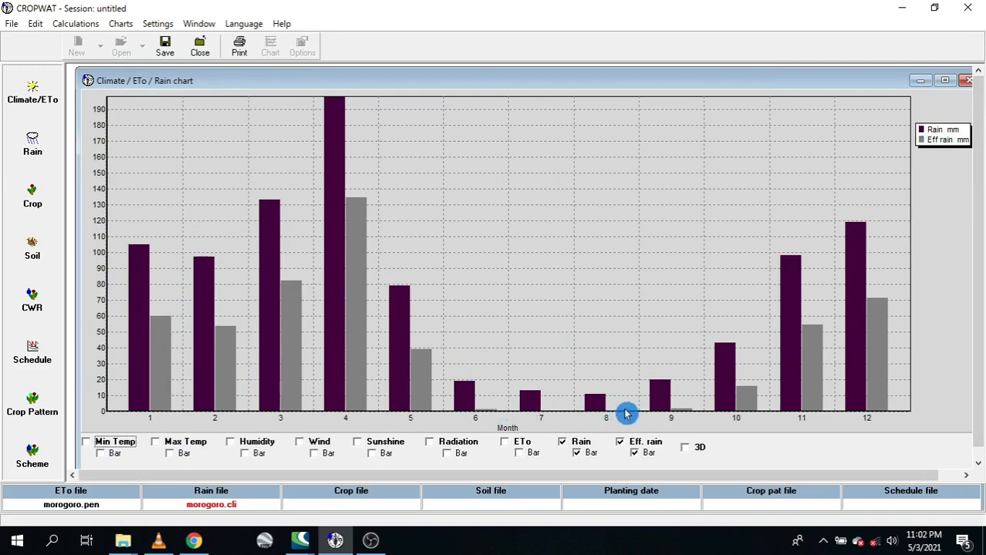
pyautogui.click(967, 80)
pyautogui.click(591, 308)
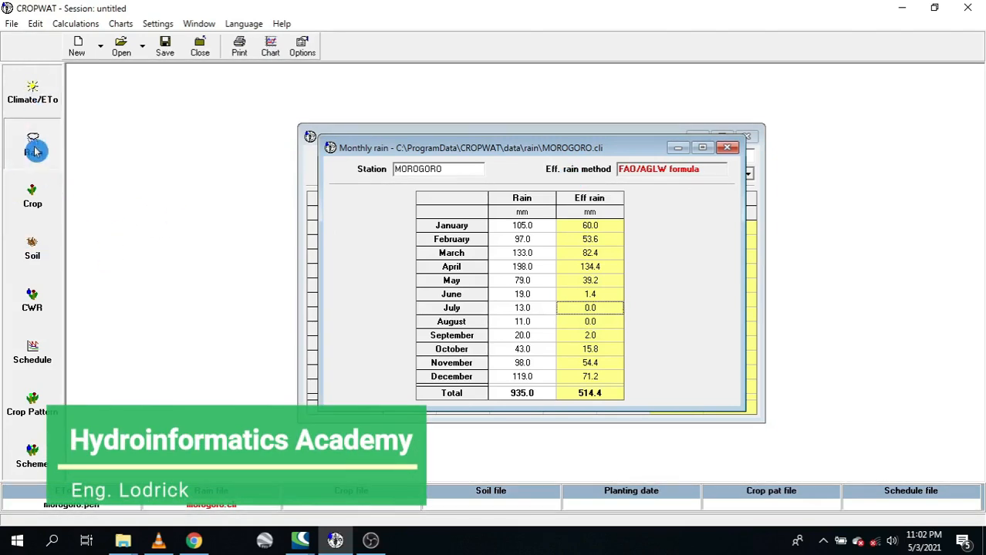
# - Start the crop data input and load TOMATO.CRO from the FAO crop folder
pyautogui.click(35, 199)
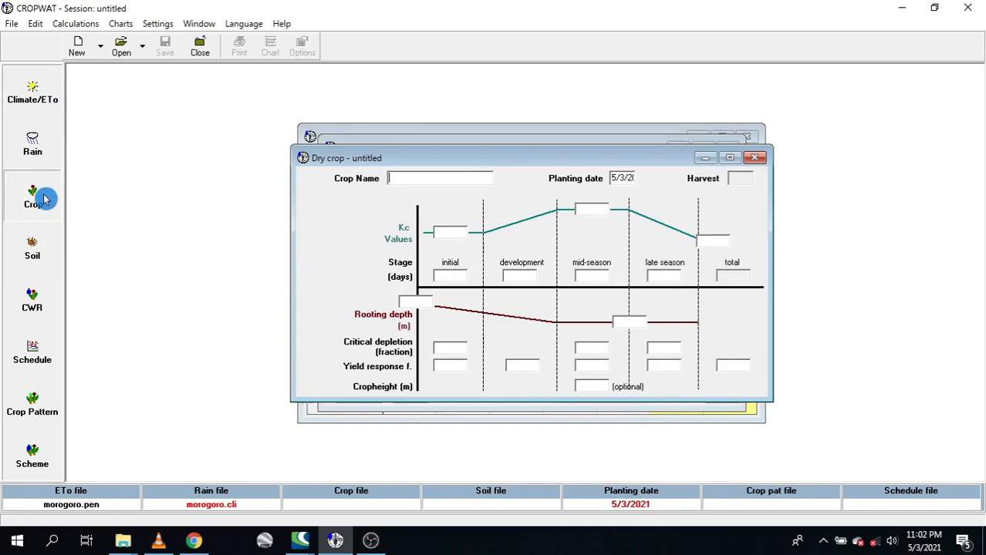
pyautogui.click(119, 46)
pyautogui.click(610, 431)
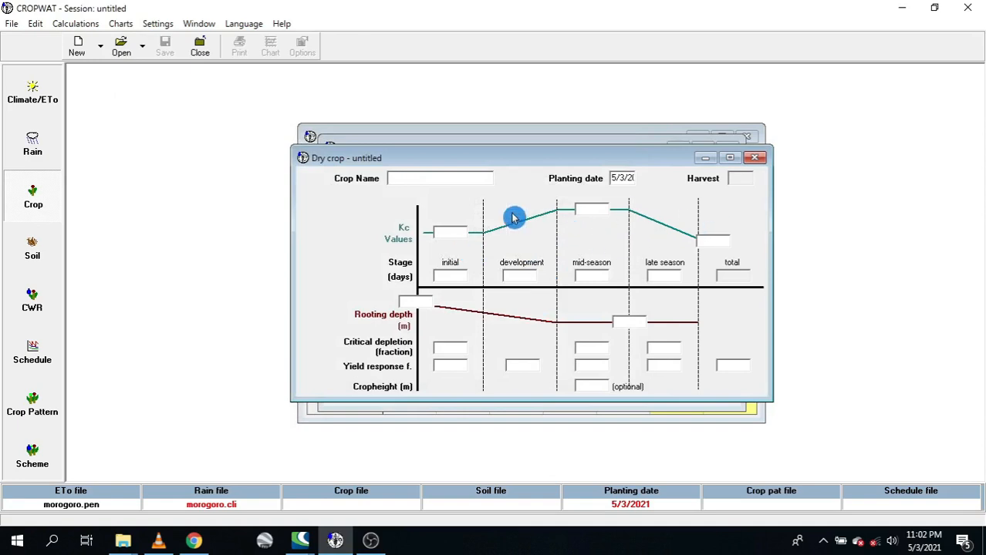
pyautogui.click(121, 47)
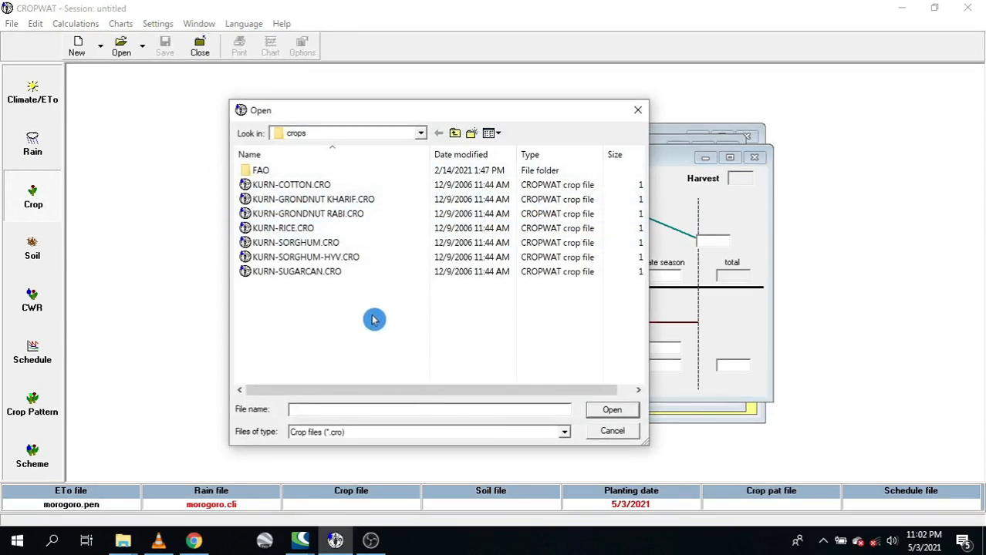
pyautogui.doubleClick(263, 170)
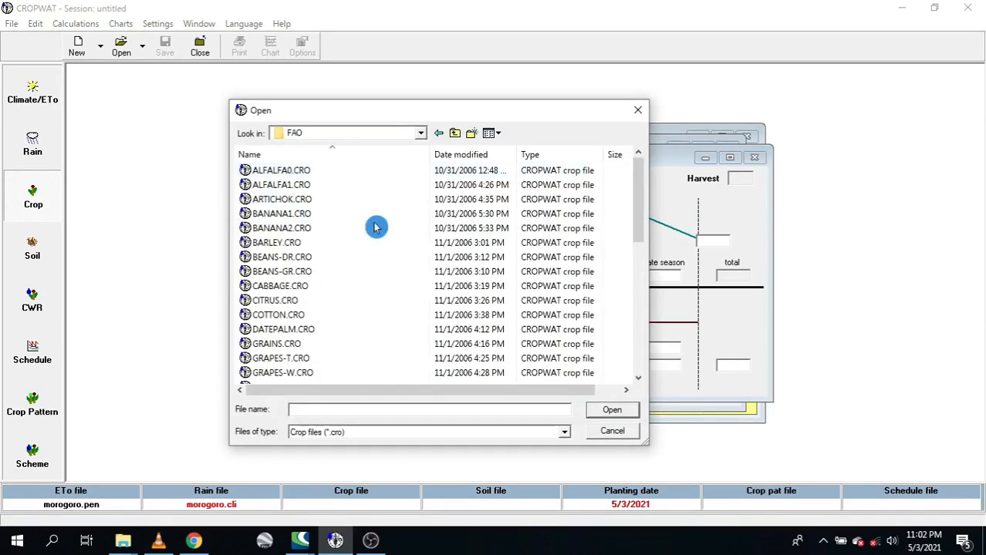
pyautogui.scroll(-9, 353, 309)
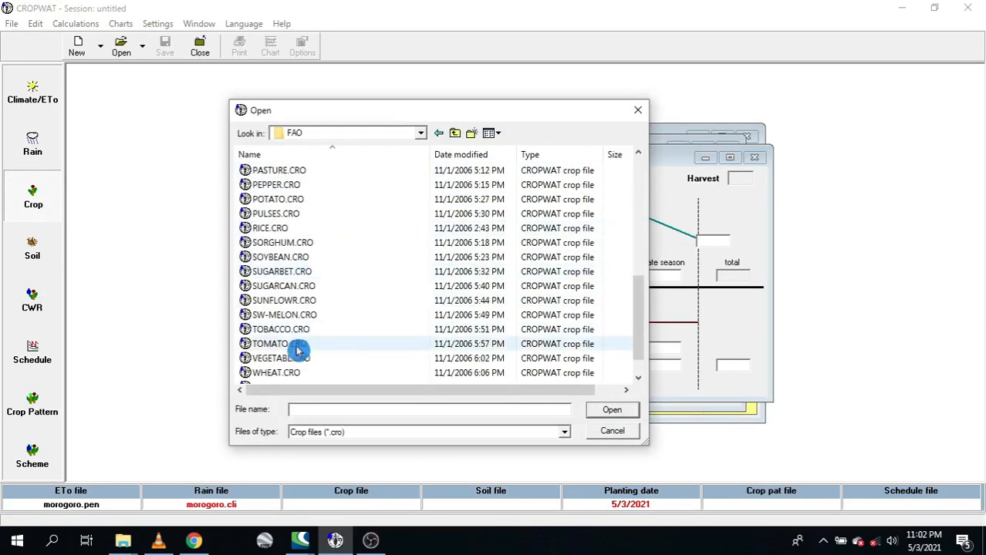
pyautogui.scroll(9, 359, 326)
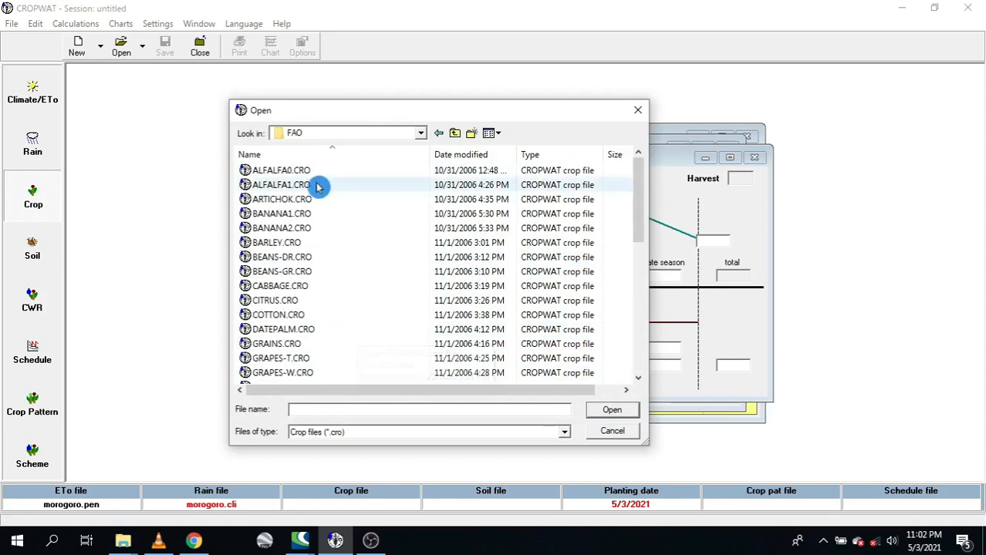
pyautogui.scroll(-9, 352, 333)
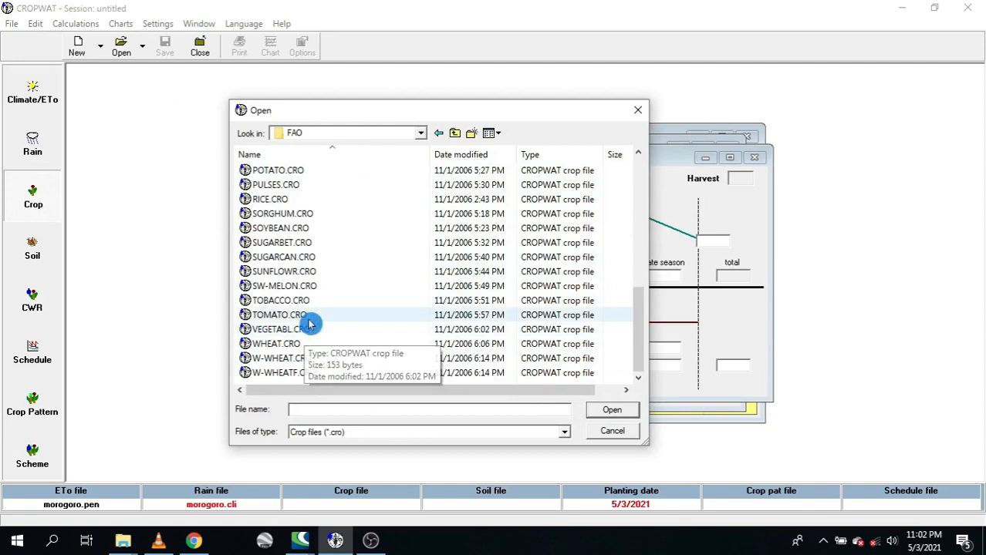
pyautogui.click(271, 317)
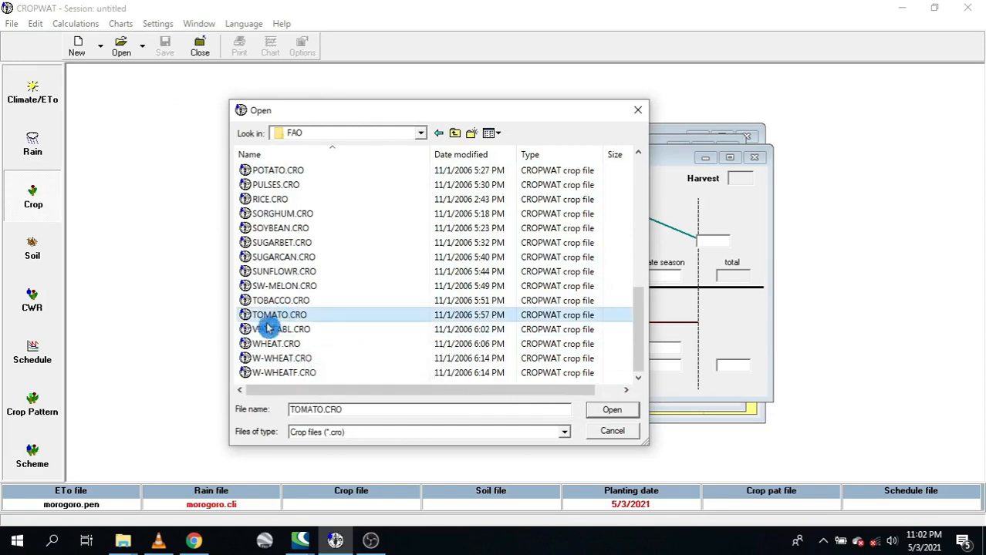
pyautogui.click(611, 414)
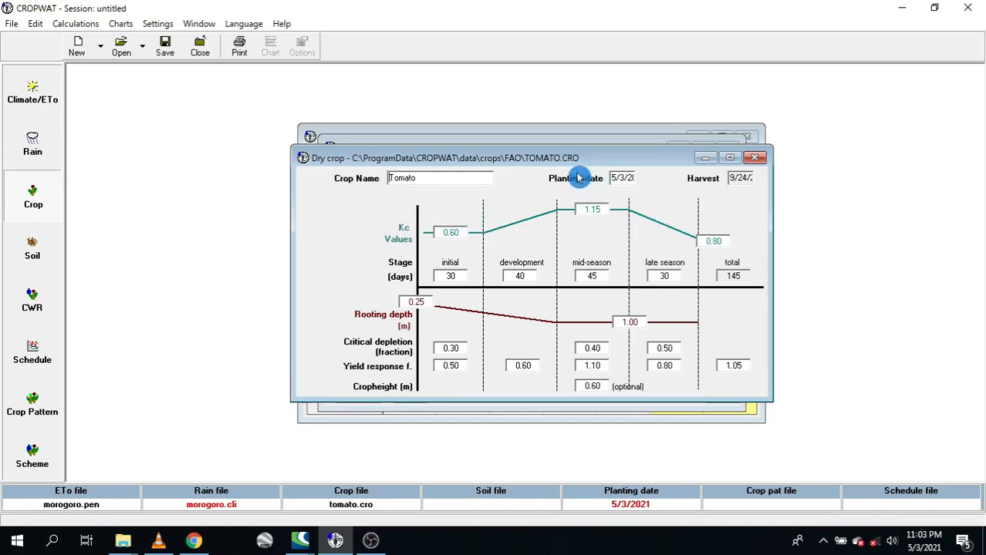
# - Review the tomato crop data: planting and harvest dates, yield response factors for each growth stage, rooting depth and crop height
pyautogui.click(730, 159)
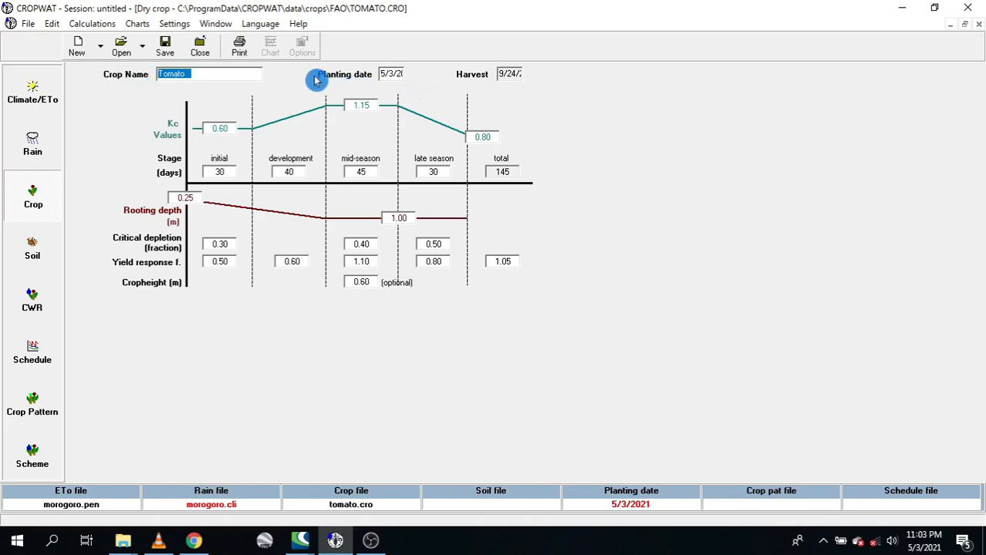
pyautogui.doubleClick(388, 73)
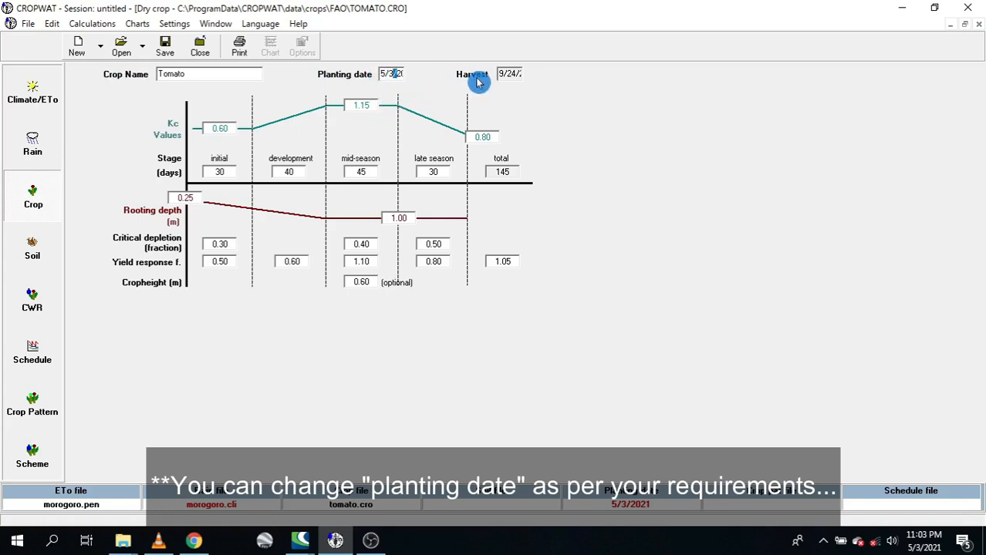
pyautogui.moveTo(501, 73); pyautogui.dragTo(527, 75)
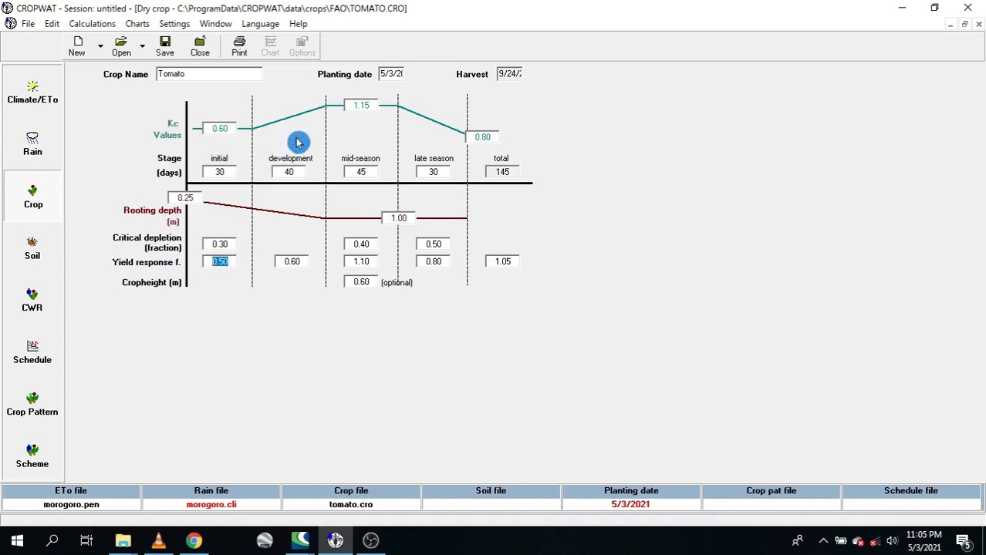
pyautogui.click(284, 262)
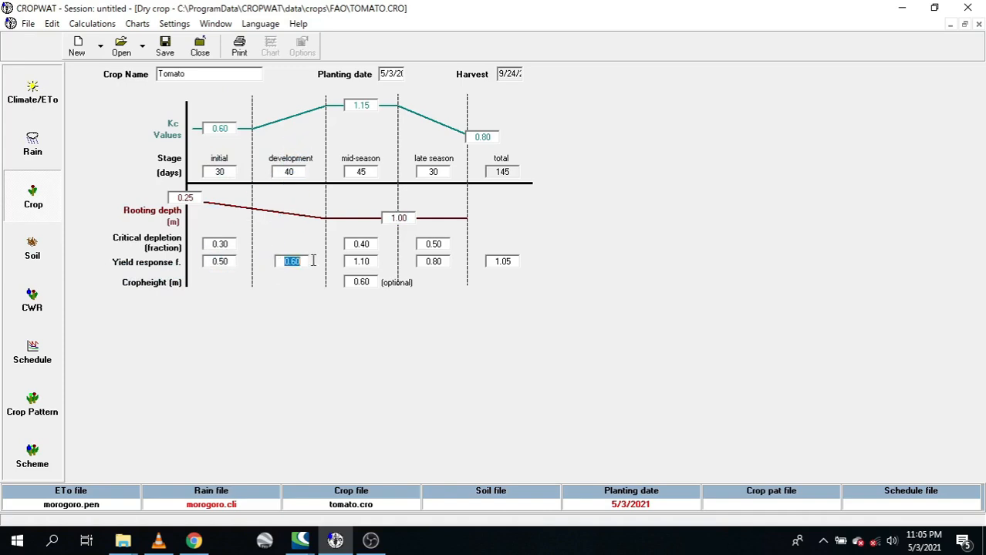
pyautogui.click(383, 218)
pyautogui.click(384, 265)
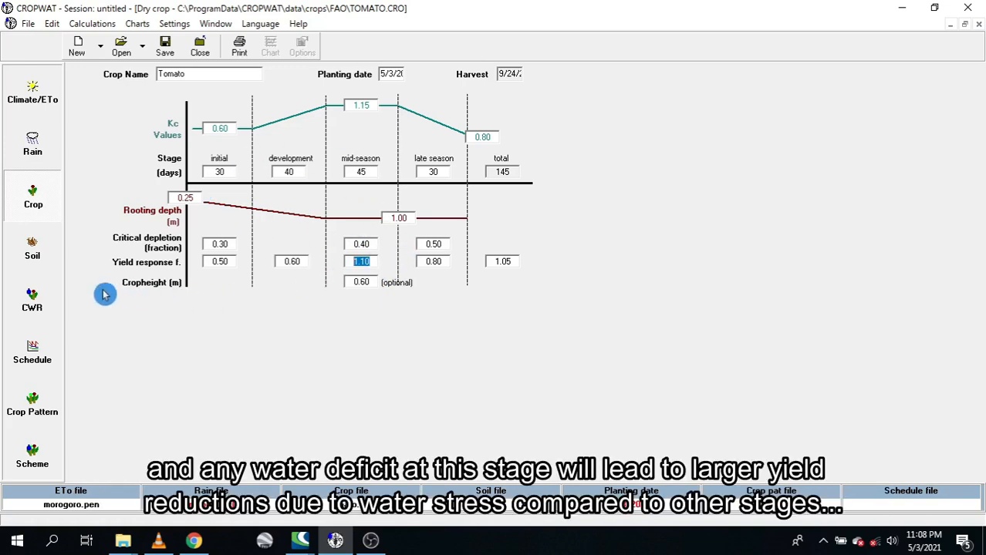
pyautogui.click(358, 282)
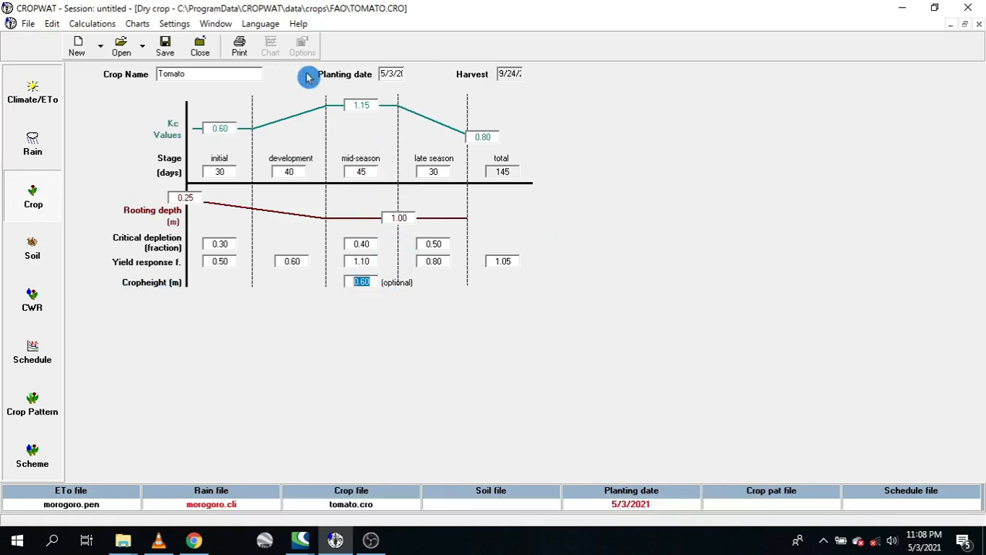
pyautogui.click(47, 199)
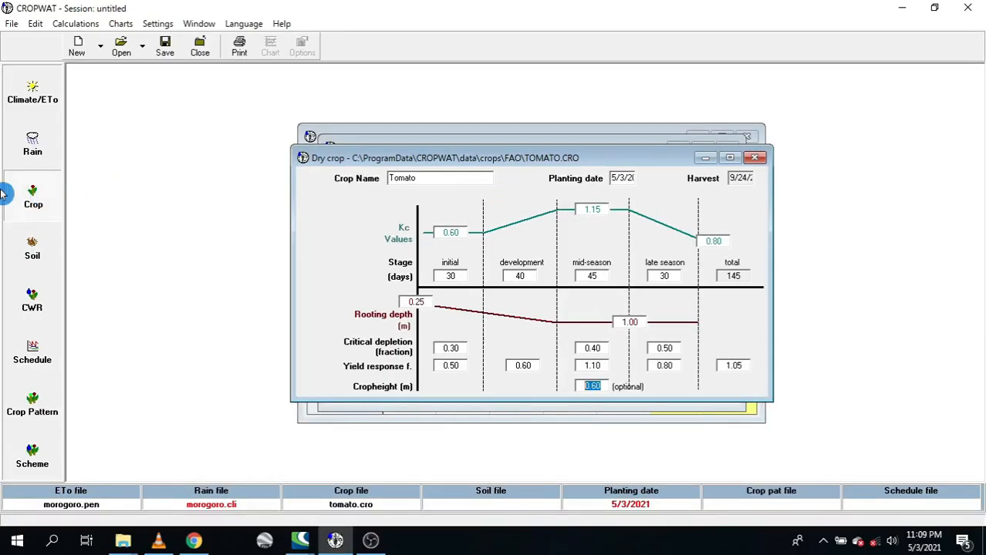
# - Start the soil data input and load RED SANDY LOAM.SOI from the soils folder
pyautogui.click(33, 250)
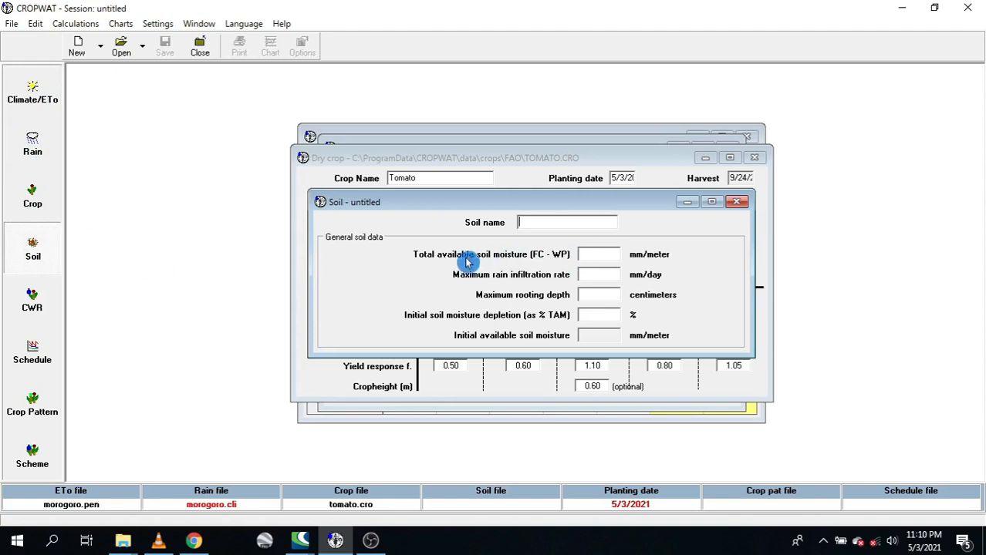
pyautogui.click(601, 254)
pyautogui.click(598, 275)
pyautogui.click(606, 299)
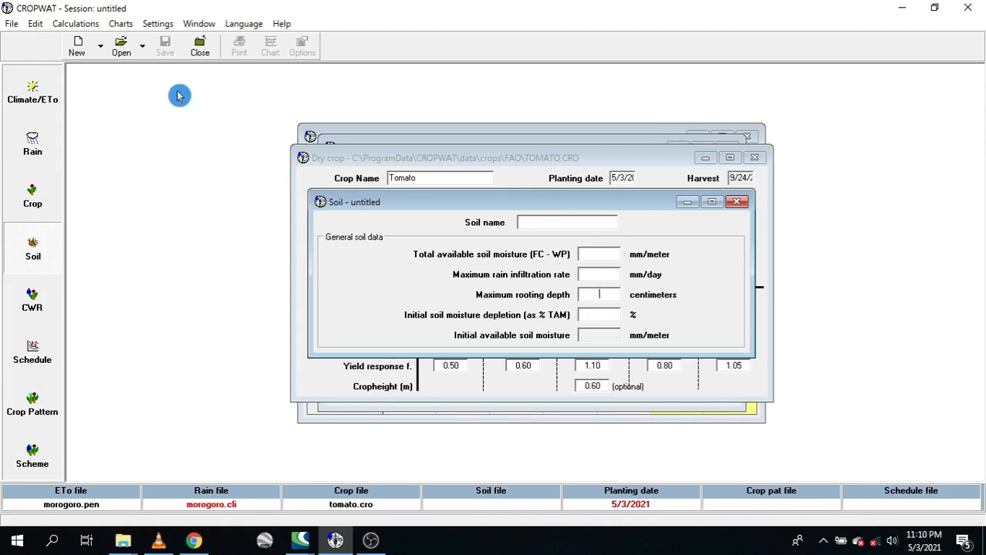
pyautogui.click(124, 48)
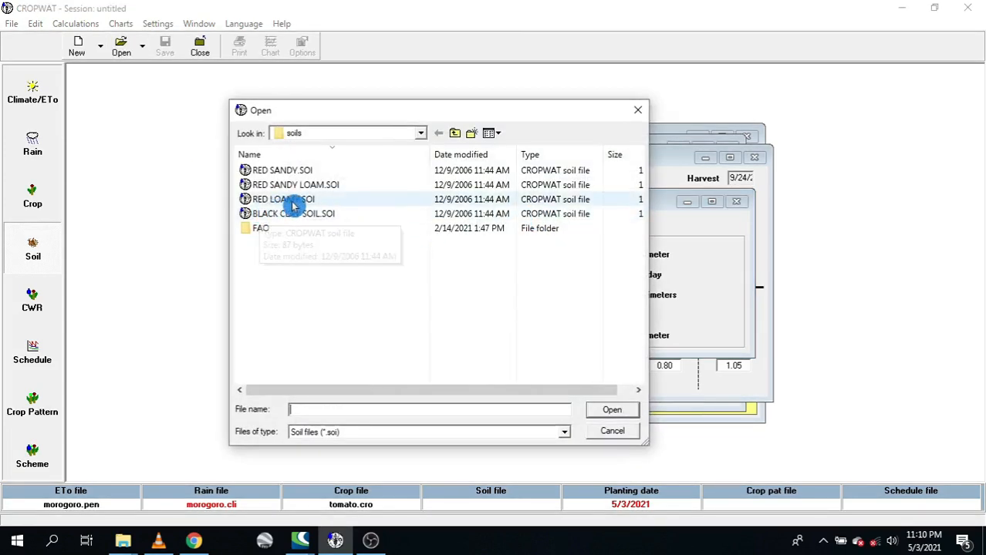
pyautogui.click(290, 186)
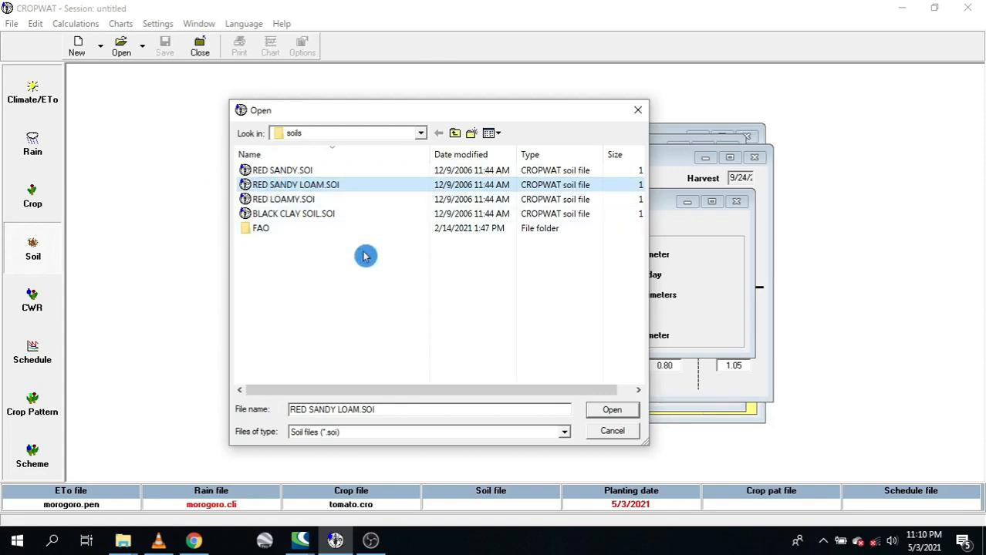
pyautogui.click(613, 411)
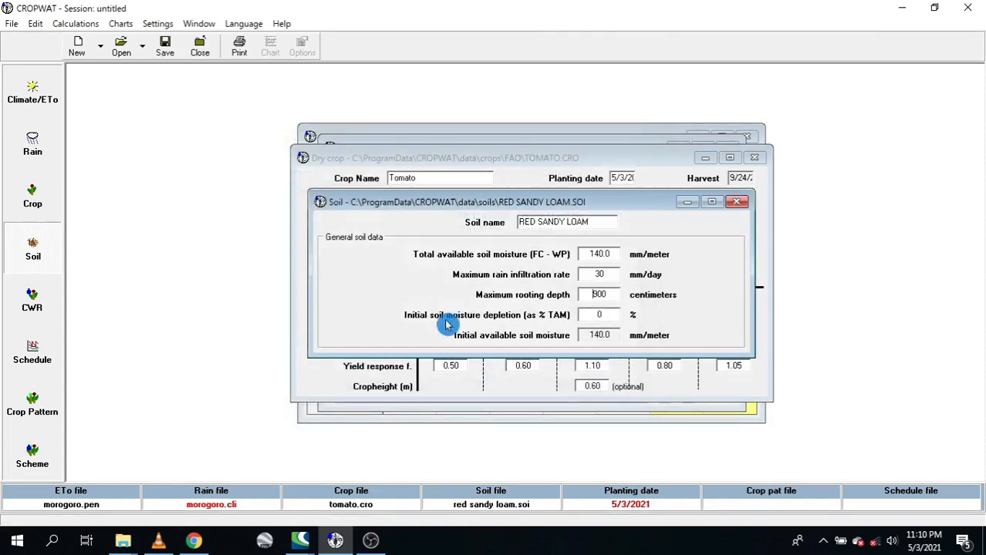
# - Enlarge the soil data window and examine the soil name, total available moisture, maximum rain infiltration rate and maximum rooting depth
pyautogui.click(713, 203)
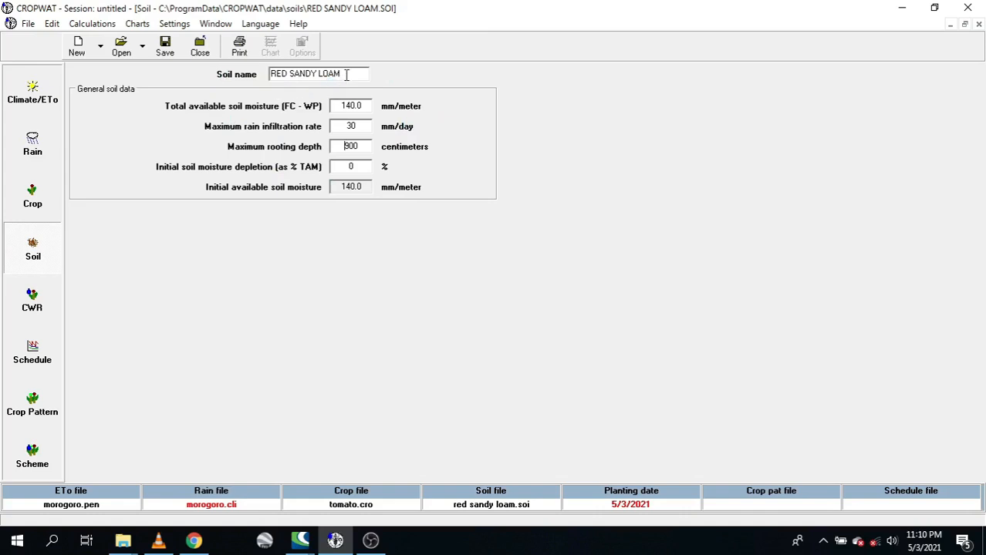
pyautogui.moveTo(341, 74); pyautogui.dragTo(262, 73)
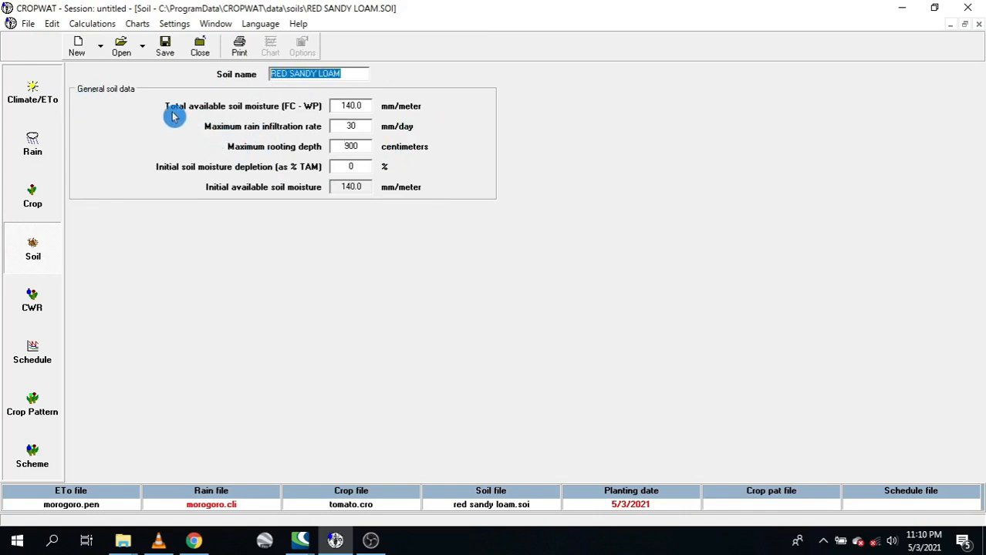
pyautogui.doubleClick(360, 106)
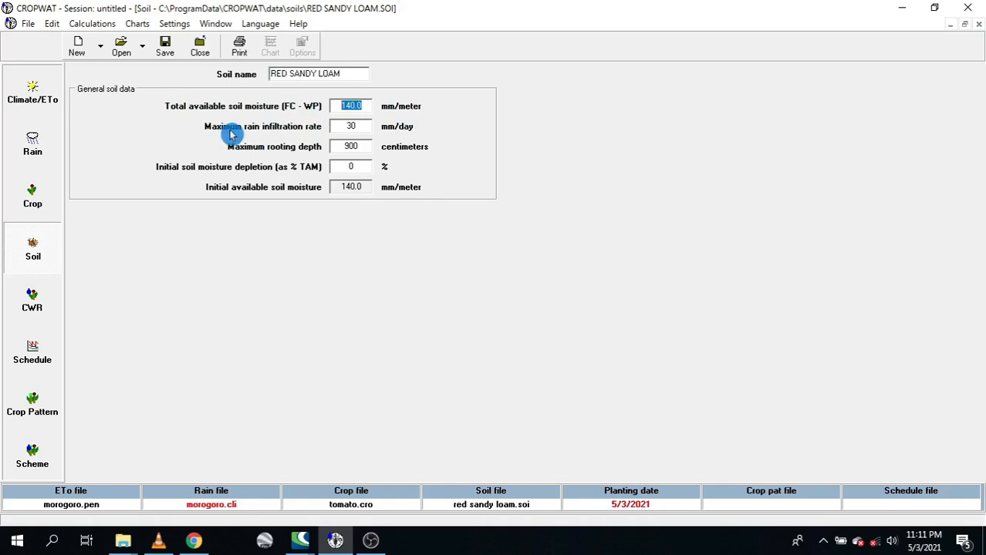
pyautogui.press('Tab')
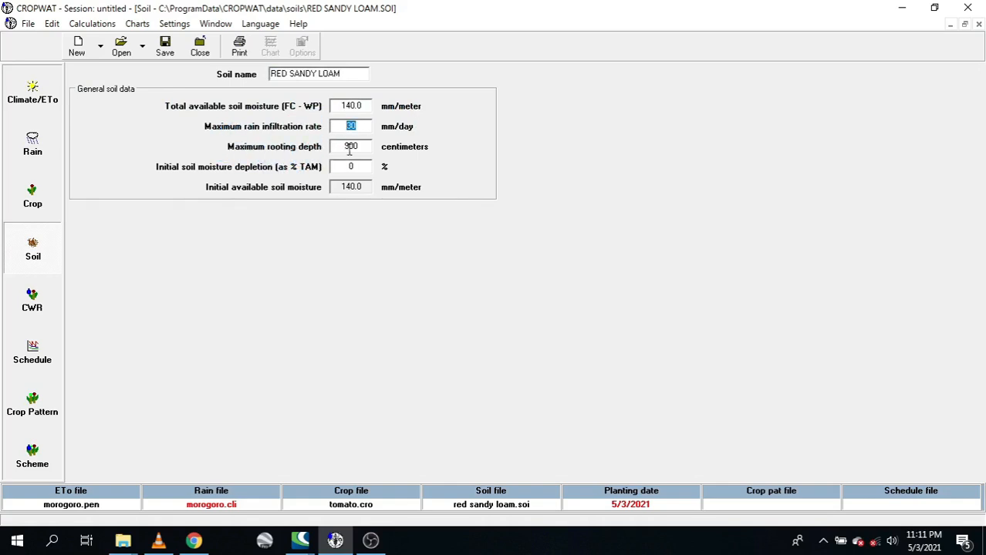
pyautogui.moveTo(341, 145); pyautogui.dragTo(293, 149)
pyautogui.moveTo(366, 105); pyautogui.dragTo(307, 130)
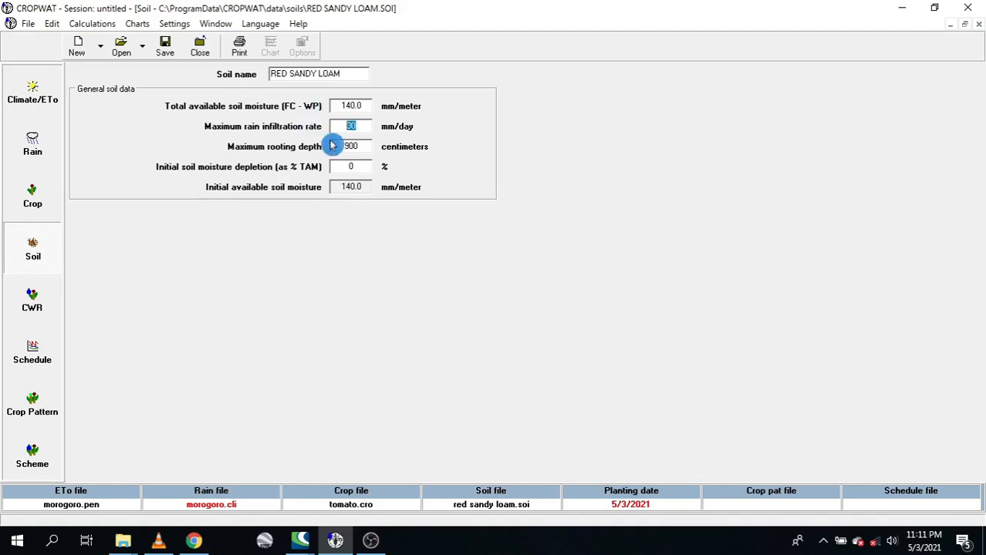
pyautogui.moveTo(366, 146); pyautogui.dragTo(283, 145)
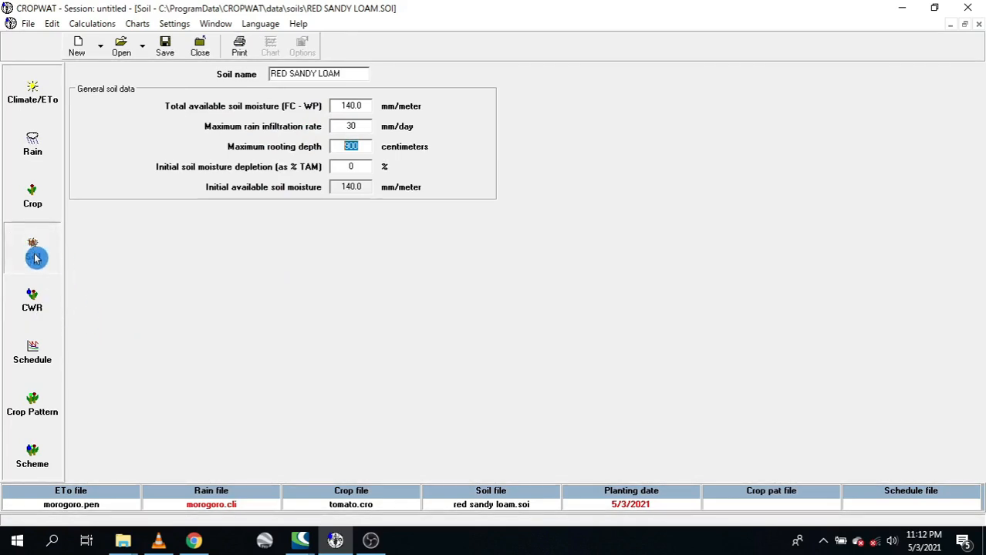
# - Calculate the crop water requirements and check the table's ETo and rain stations, crop, planting date and decades against the input data
pyautogui.click(35, 311)
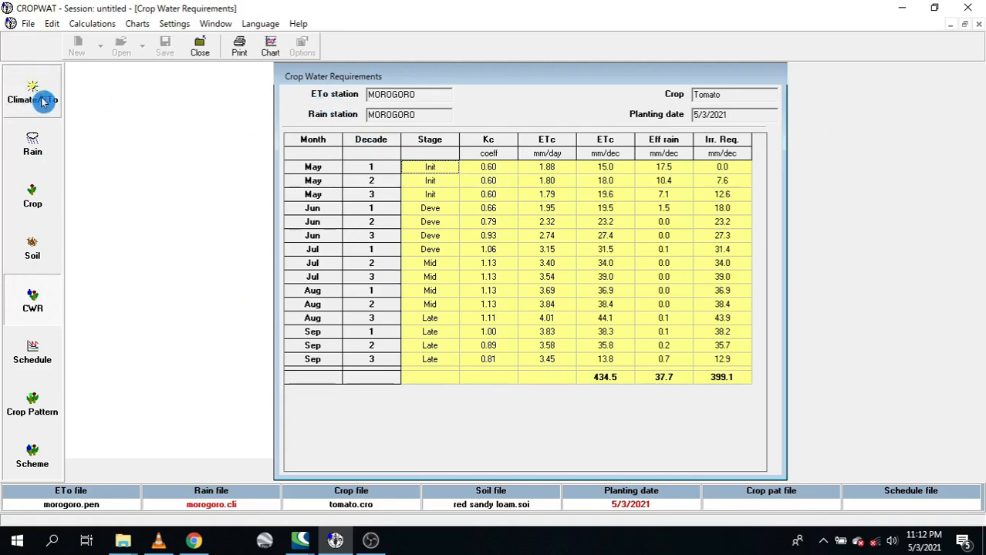
pyautogui.doubleClick(421, 96)
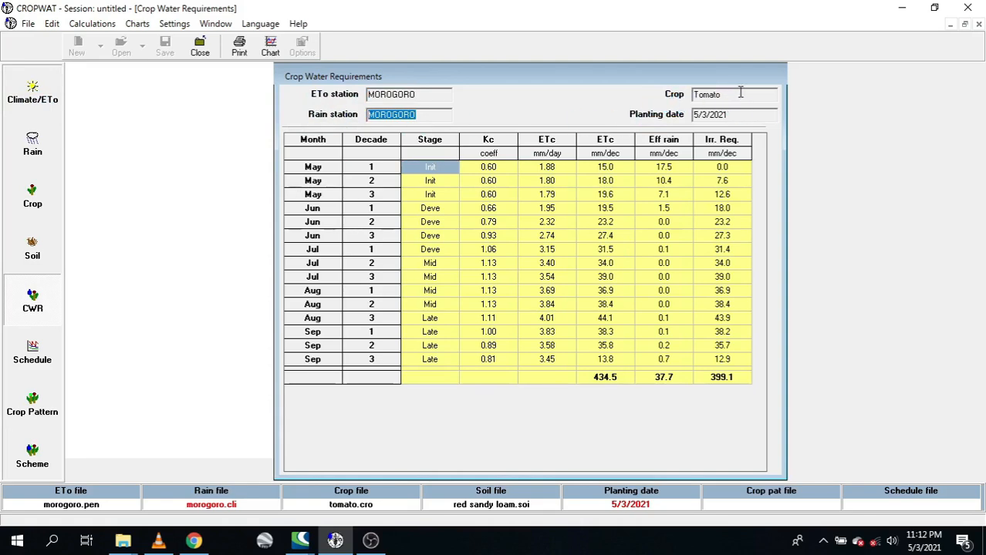
pyautogui.moveTo(739, 93); pyautogui.dragTo(649, 92)
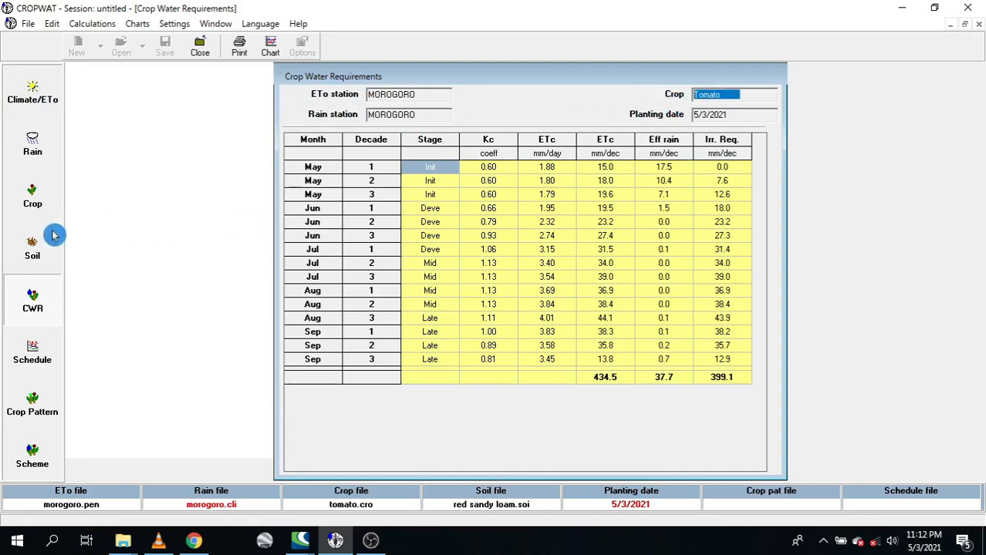
pyautogui.click(38, 193)
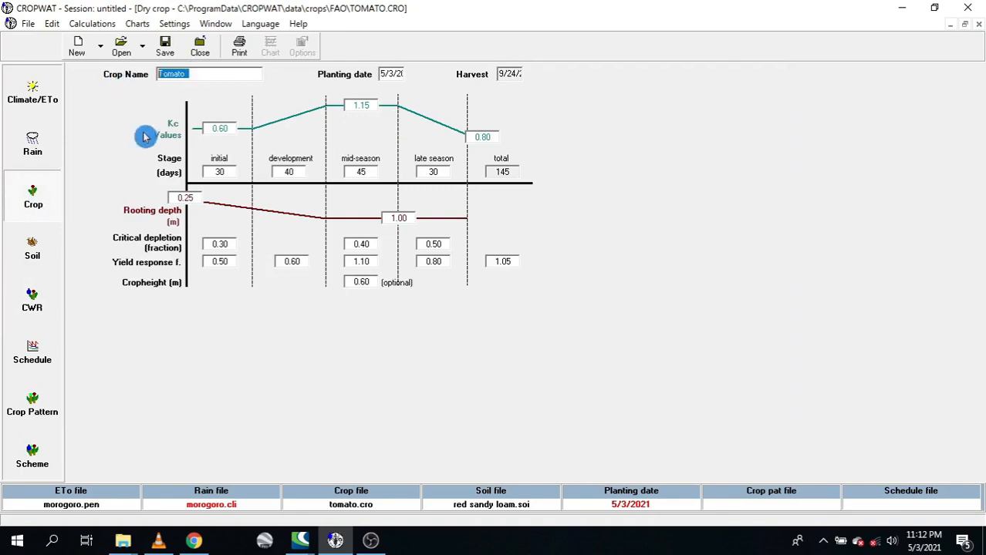
pyautogui.click(32, 299)
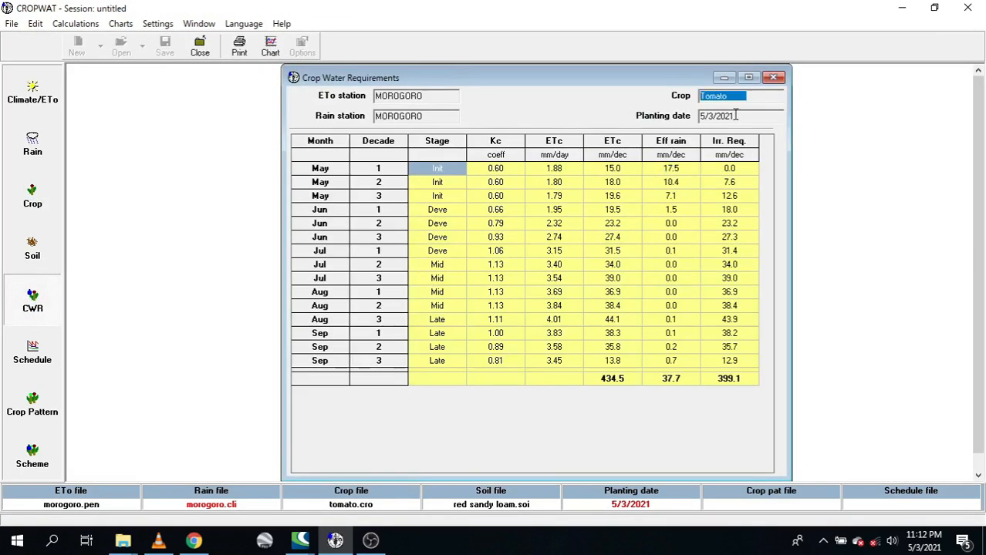
pyautogui.moveTo(736, 115); pyautogui.dragTo(662, 117)
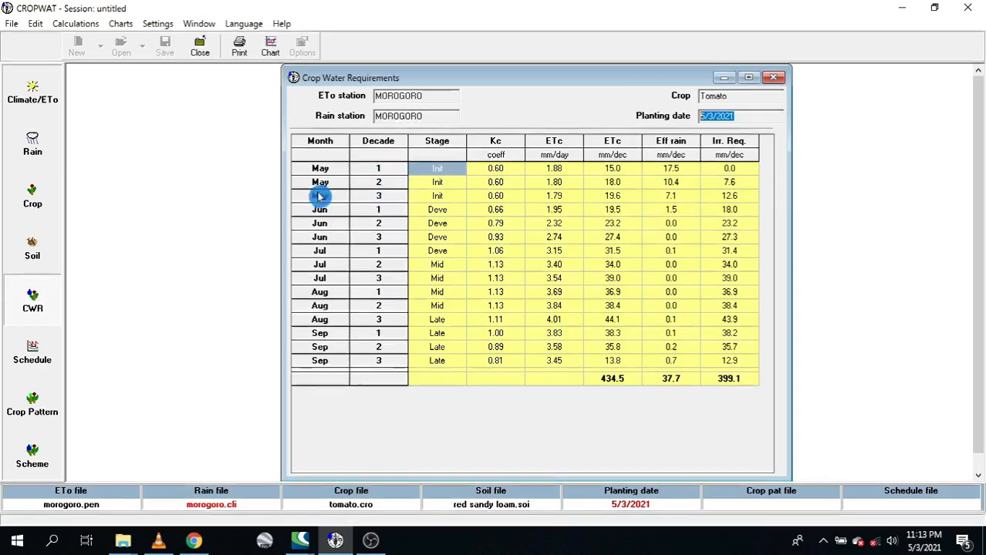
pyautogui.click(373, 191)
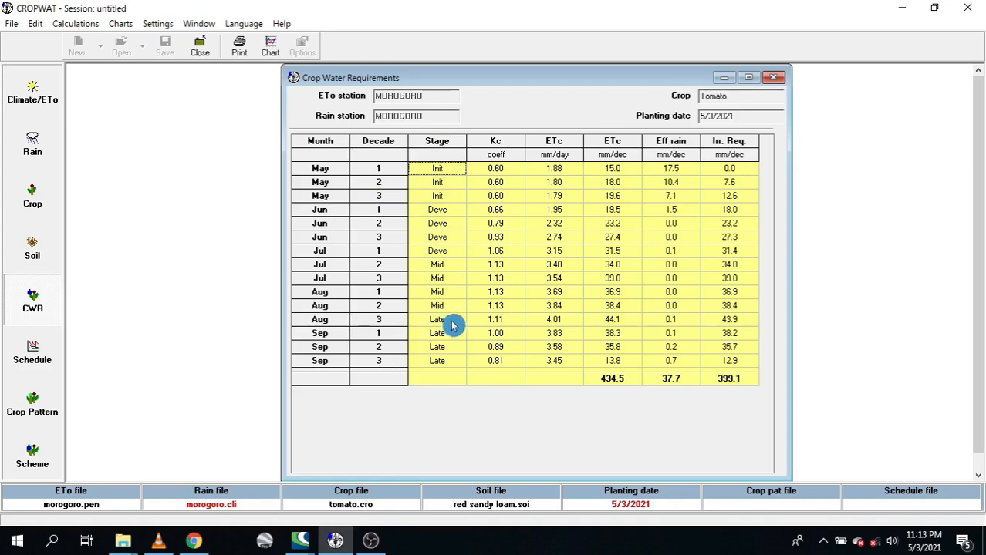
# - Compare the Kc coefficients per growth stage with the tomato crop data, and check the monthly ETo values in the climate data
pyautogui.click(32, 197)
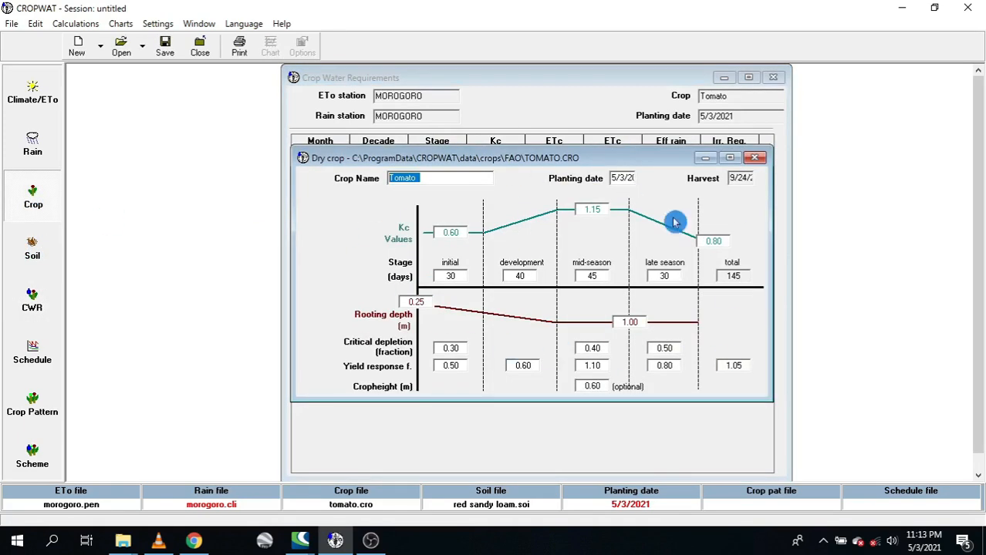
pyautogui.click(33, 297)
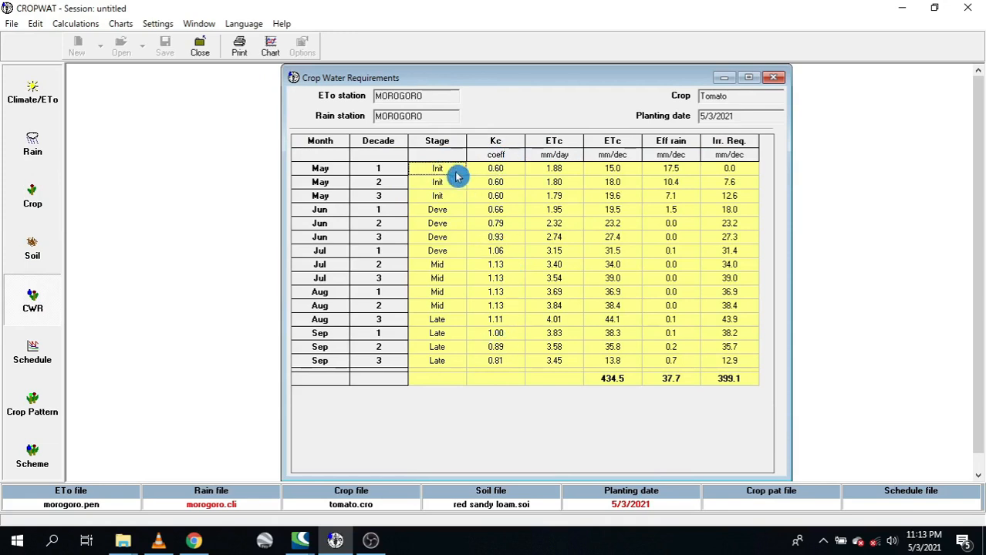
pyautogui.click(507, 171)
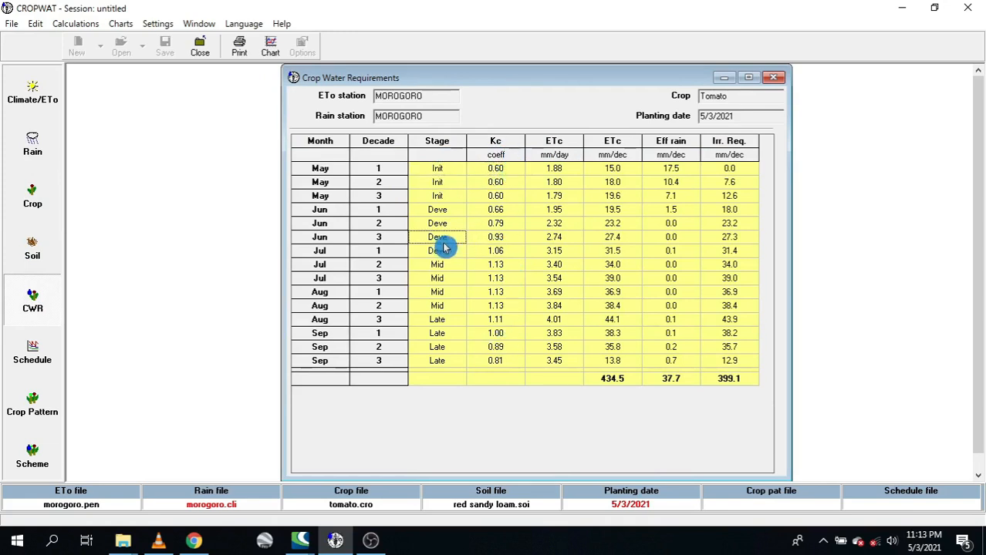
pyautogui.click(506, 241)
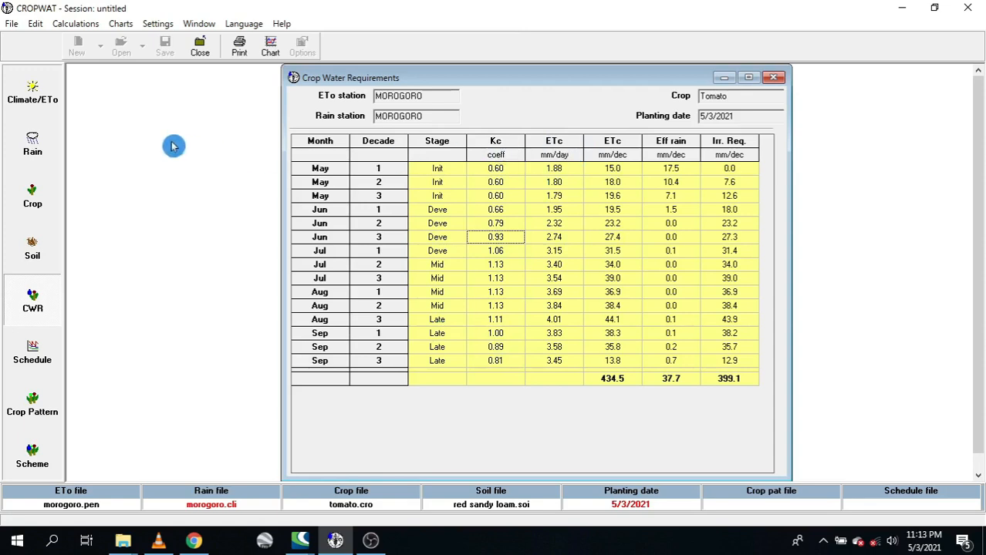
pyautogui.click(33, 93)
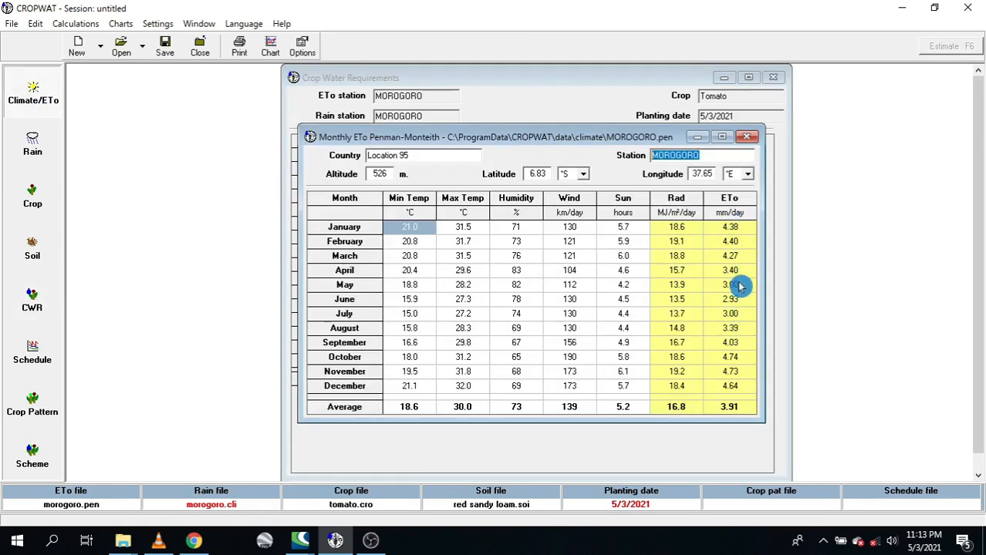
pyautogui.click(56, 312)
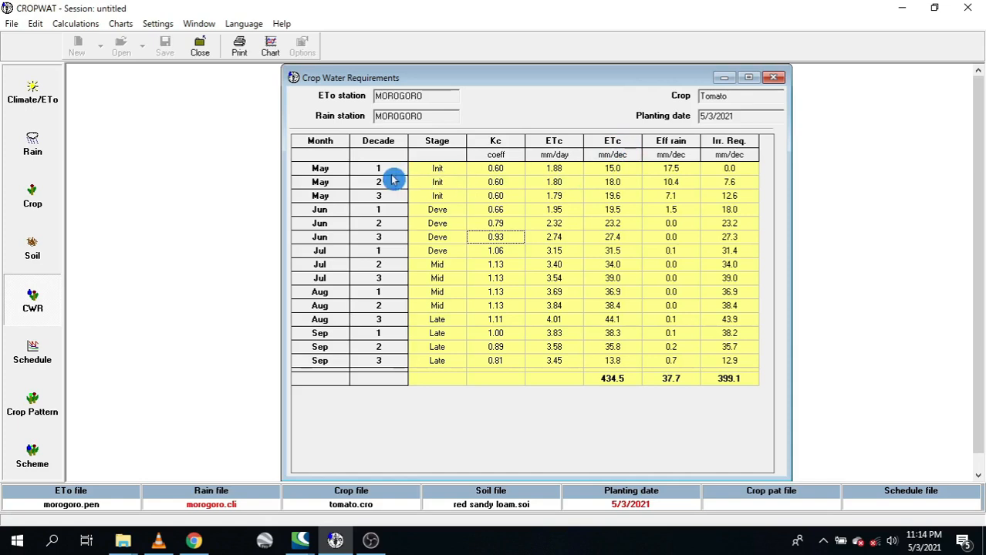
# - Examine the daily and per-decade ETc values for the first two May decades in relation to the planting date
pyautogui.moveTo(701, 118); pyautogui.dragTo(713, 119)
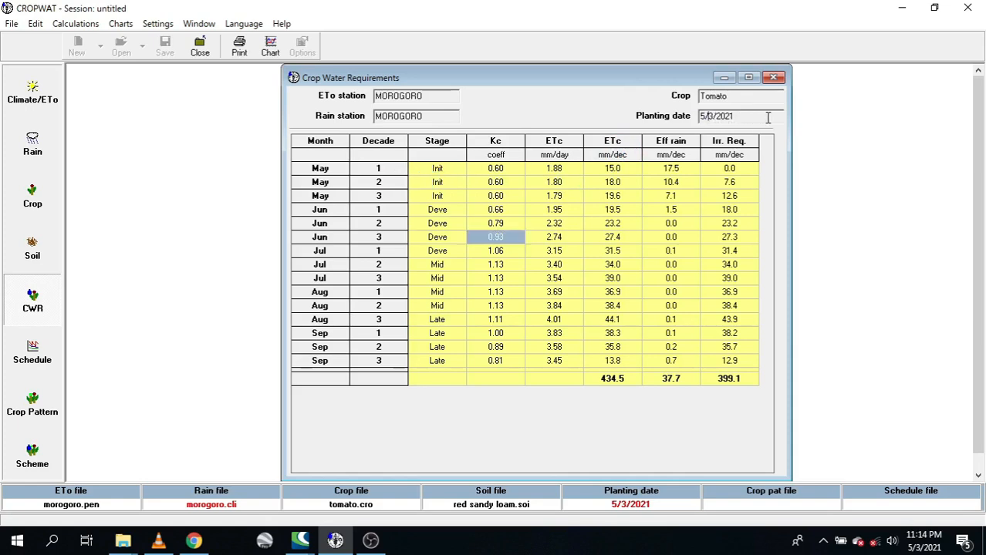
pyautogui.click(565, 171)
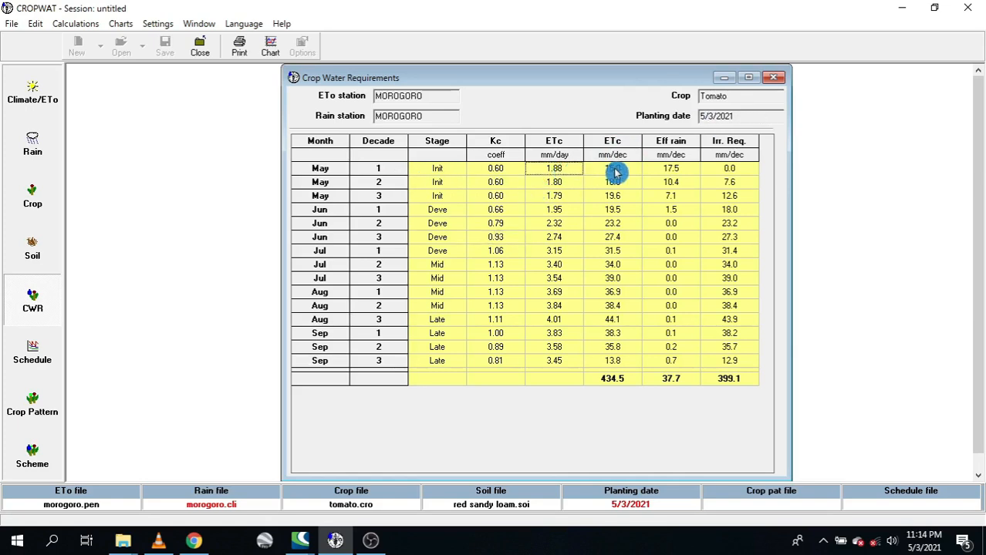
pyautogui.click(616, 172)
pyautogui.click(563, 184)
pyautogui.click(615, 183)
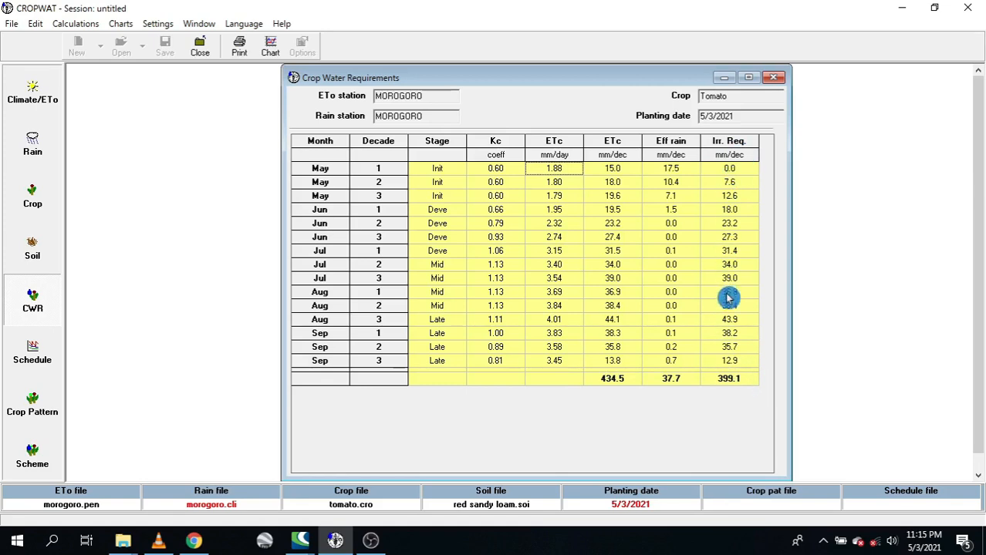
# - Calculate the crop irrigation schedule for tomato on the red sandy loam soil
pyautogui.click(34, 360)
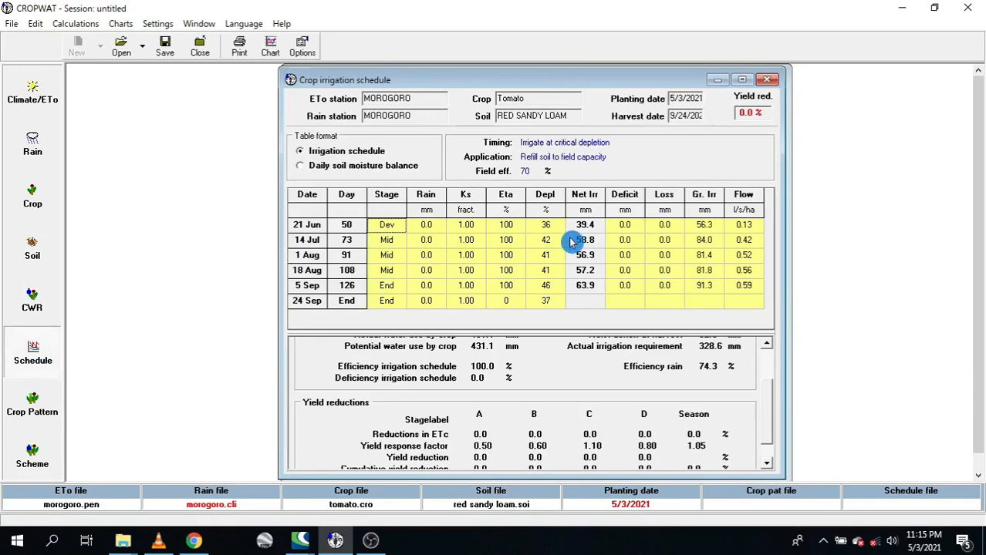
# - Chart the crop water requirements with irrigation requirements as bars and ET crop as a line, and close the graph after viewing it
pyautogui.click(34, 309)
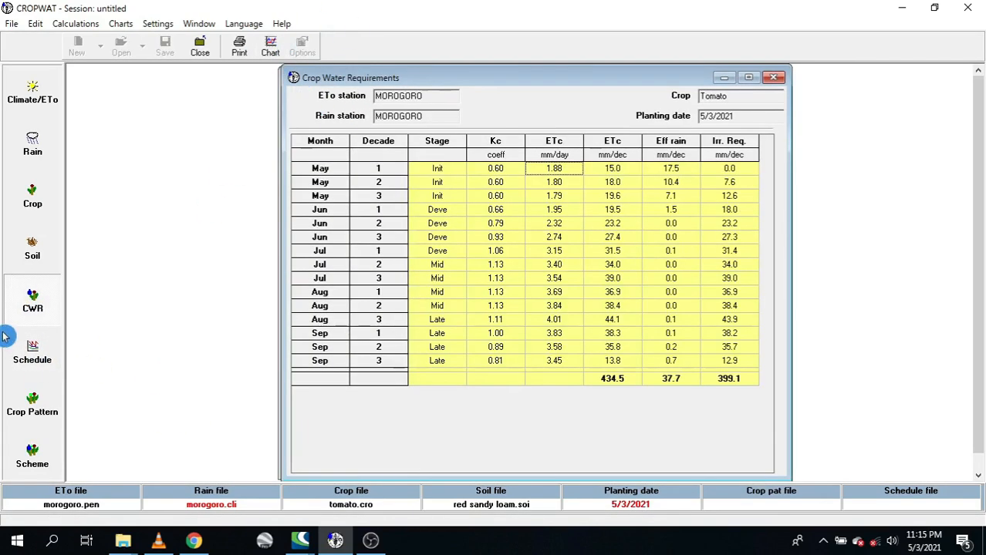
pyautogui.click(274, 48)
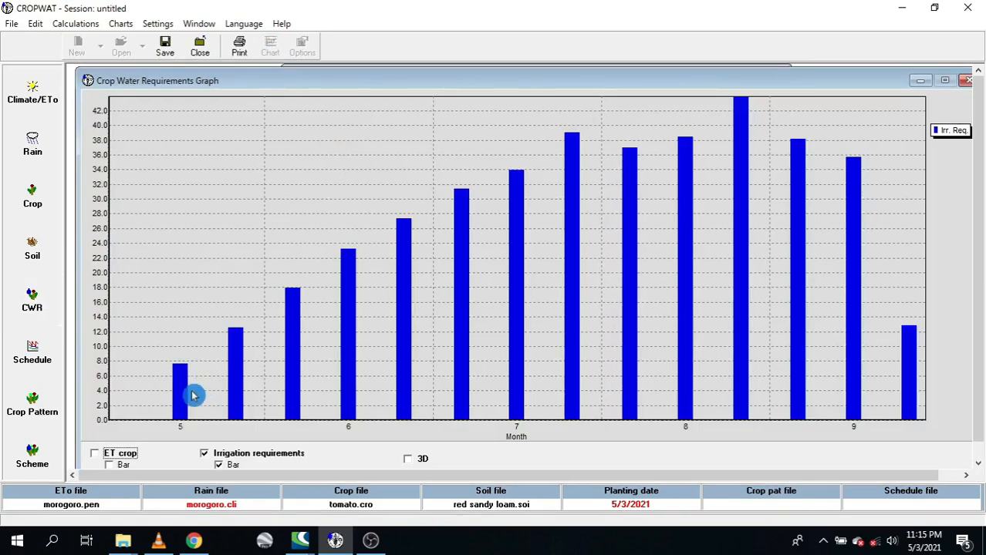
pyautogui.click(222, 466)
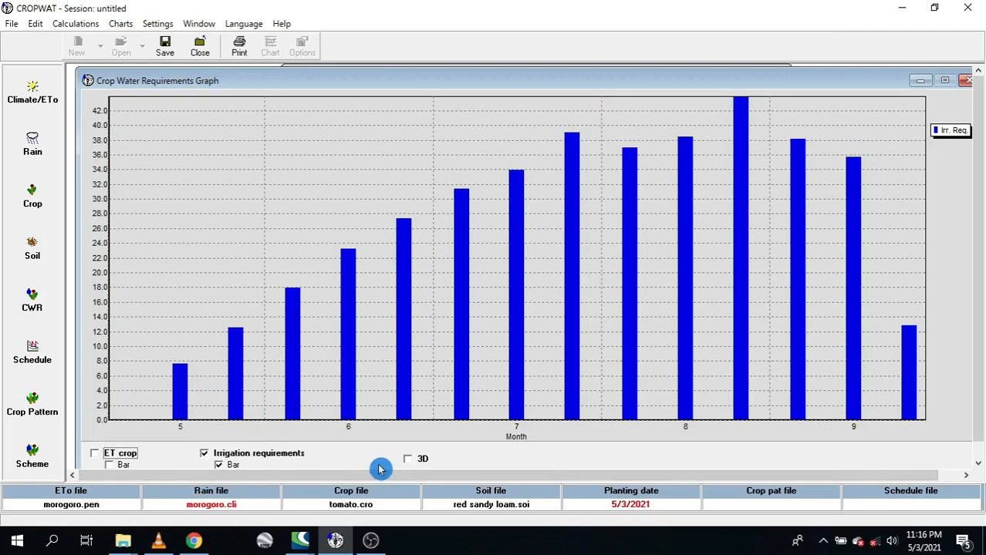
pyautogui.click(95, 456)
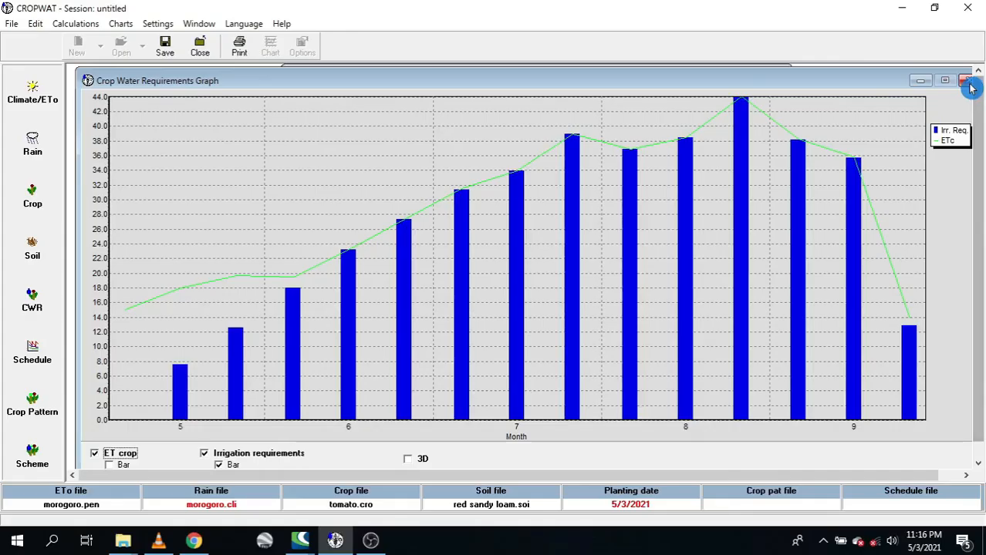
pyautogui.click(965, 81)
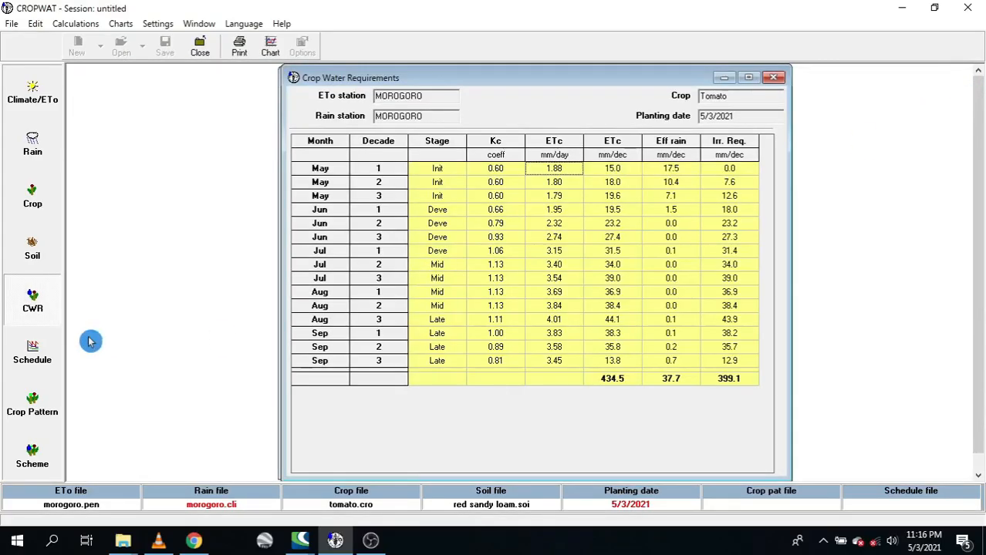
# - Review the irrigation timing and application choices in the schedule options, keeping irrigation at critical depletion and refill to field capacity
pyautogui.click(23, 349)
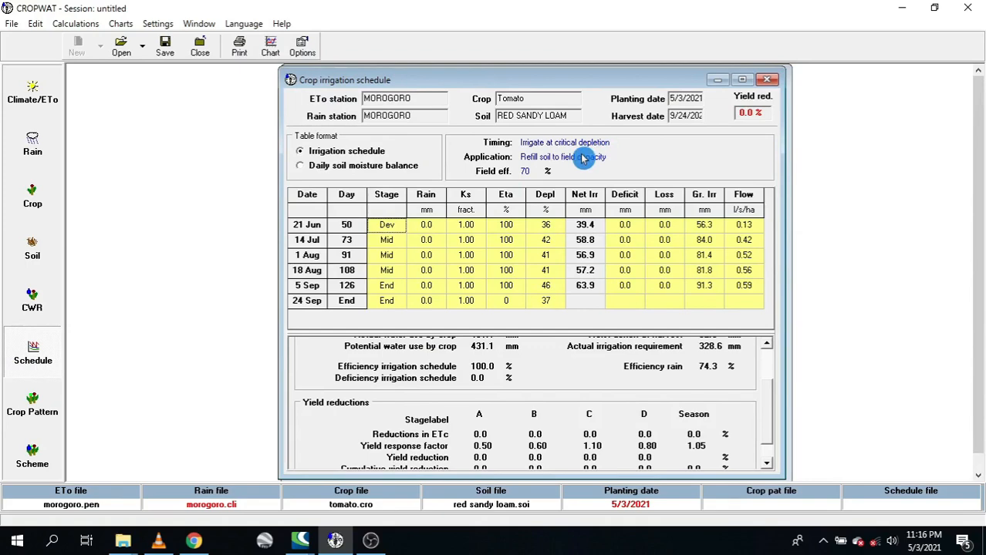
pyautogui.click(306, 48)
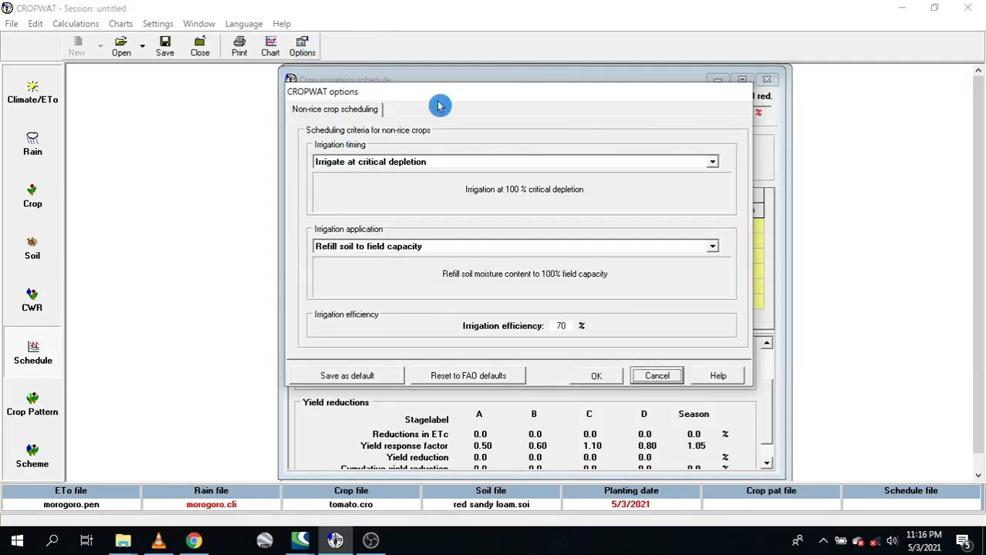
pyautogui.moveTo(440, 99); pyautogui.dragTo(724, 91)
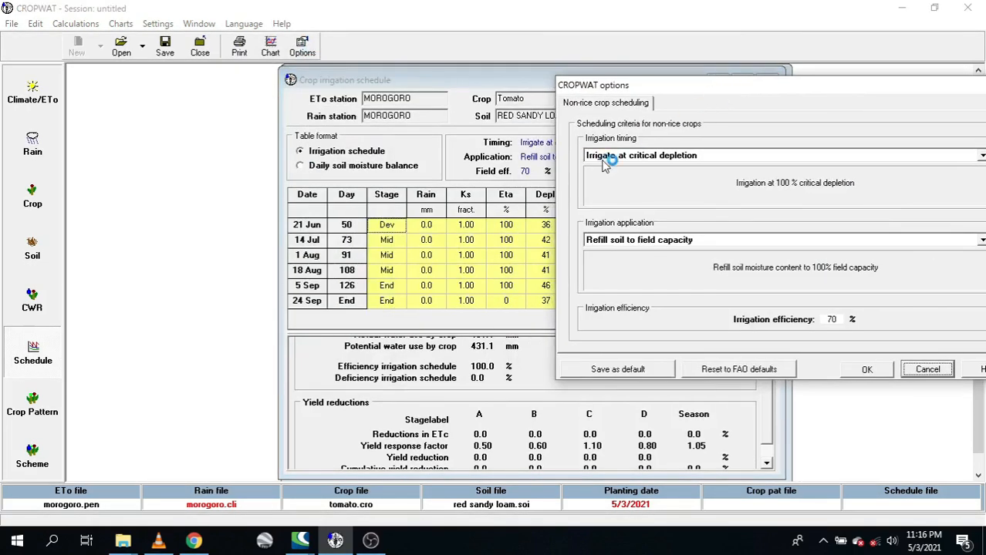
pyautogui.moveTo(719, 87); pyautogui.dragTo(637, 81)
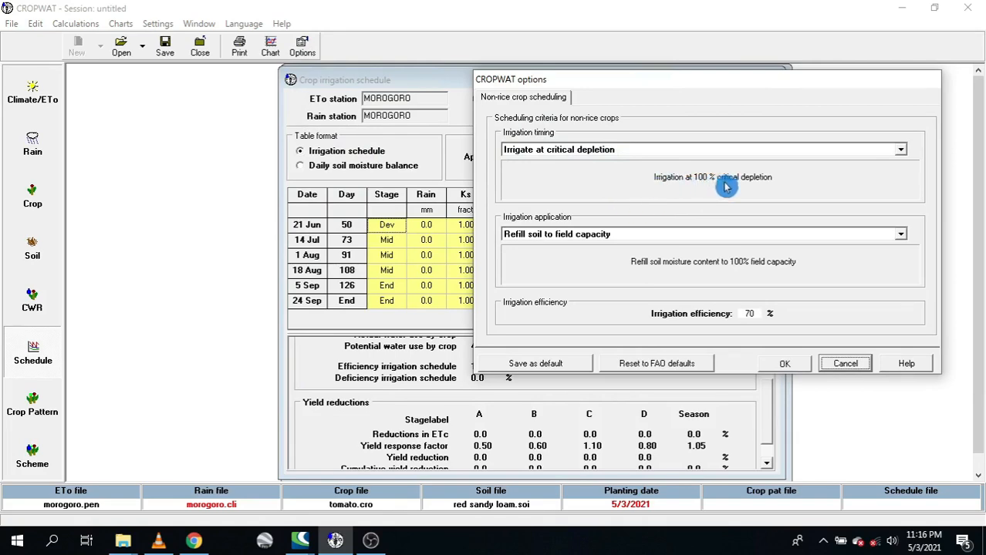
pyautogui.click(793, 149)
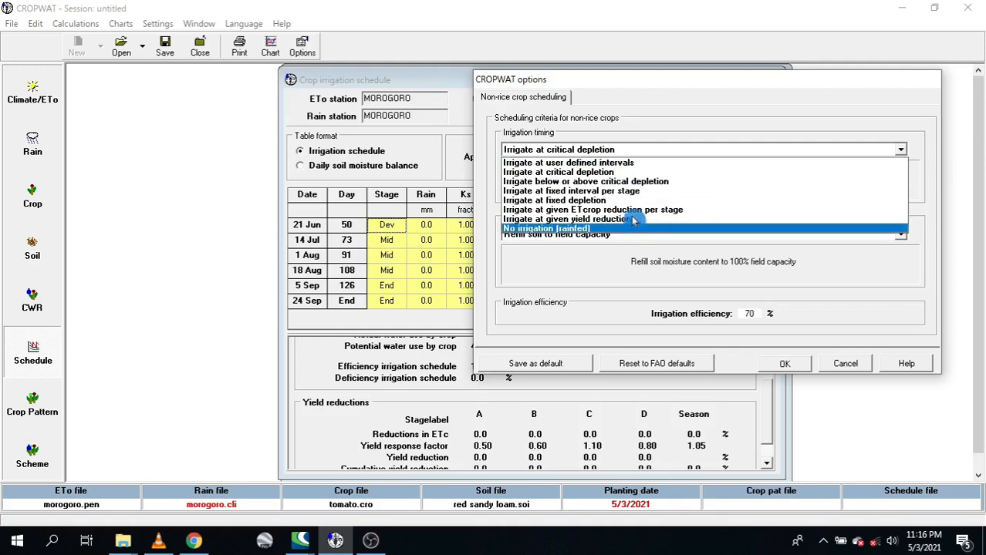
pyautogui.click(716, 111)
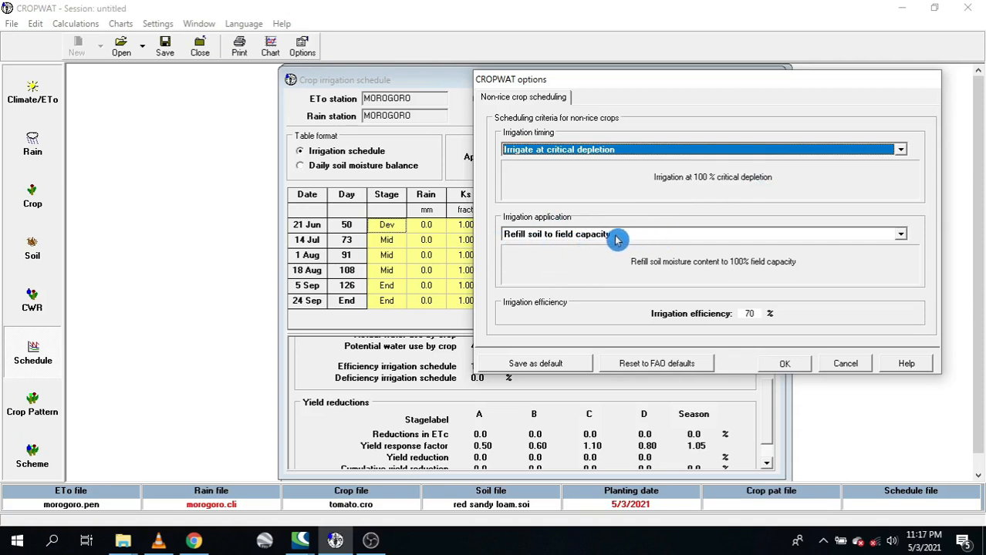
pyautogui.click(656, 233)
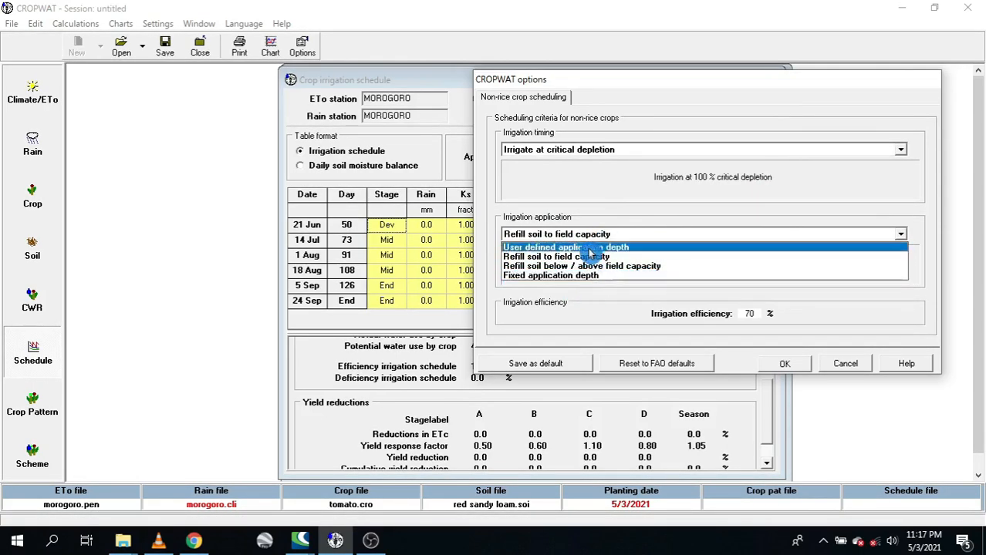
pyautogui.click(597, 200)
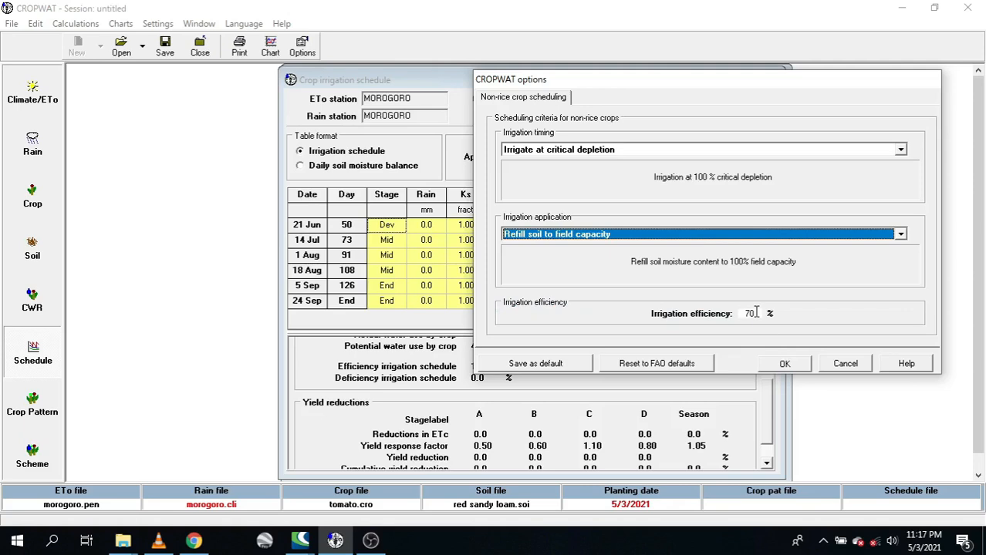
# - Set the irrigation efficiency to 90% and apply it to the tomato irrigation schedule
pyautogui.moveTo(760, 313); pyautogui.dragTo(727, 310)
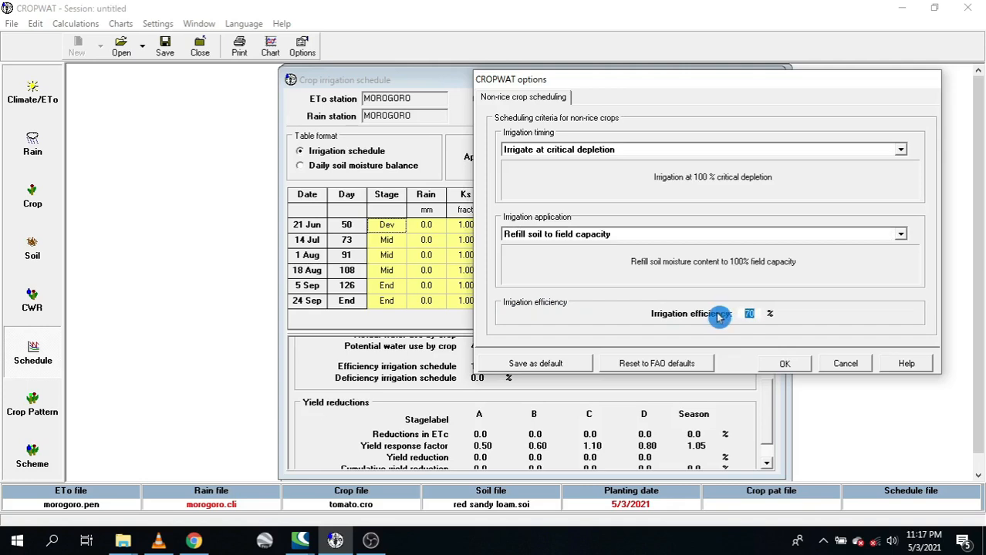
pyautogui.write('4')
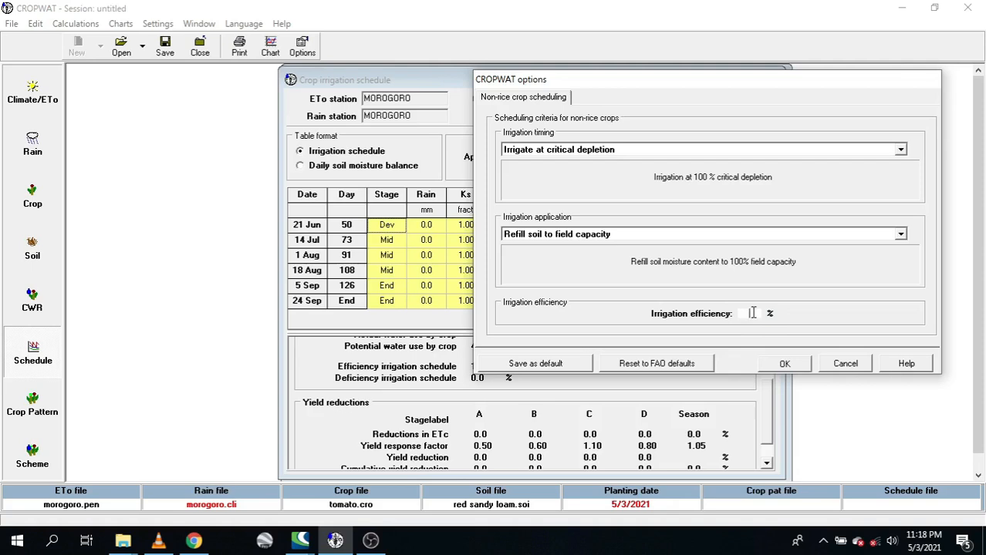
pyautogui.moveTo(755, 314); pyautogui.dragTo(561, 293)
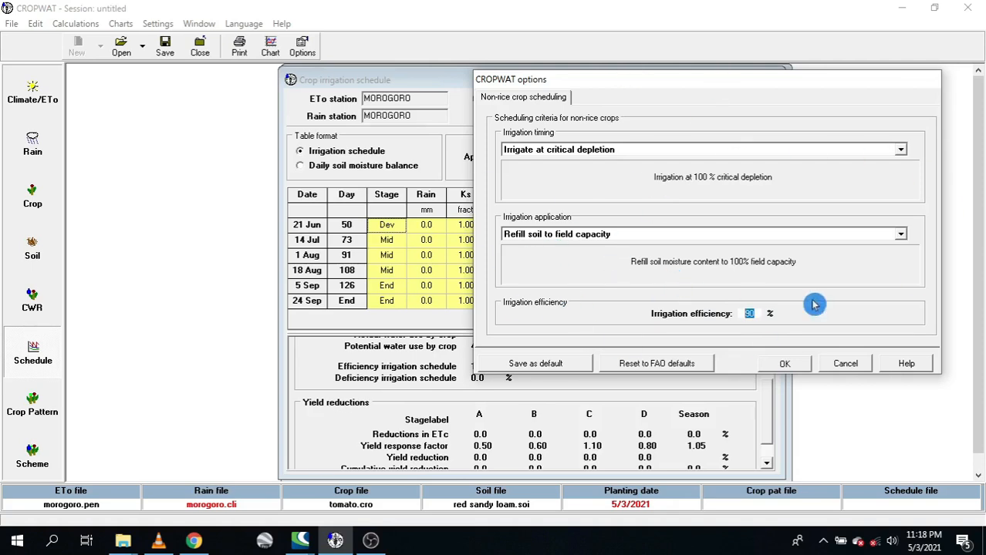
pyautogui.click(788, 365)
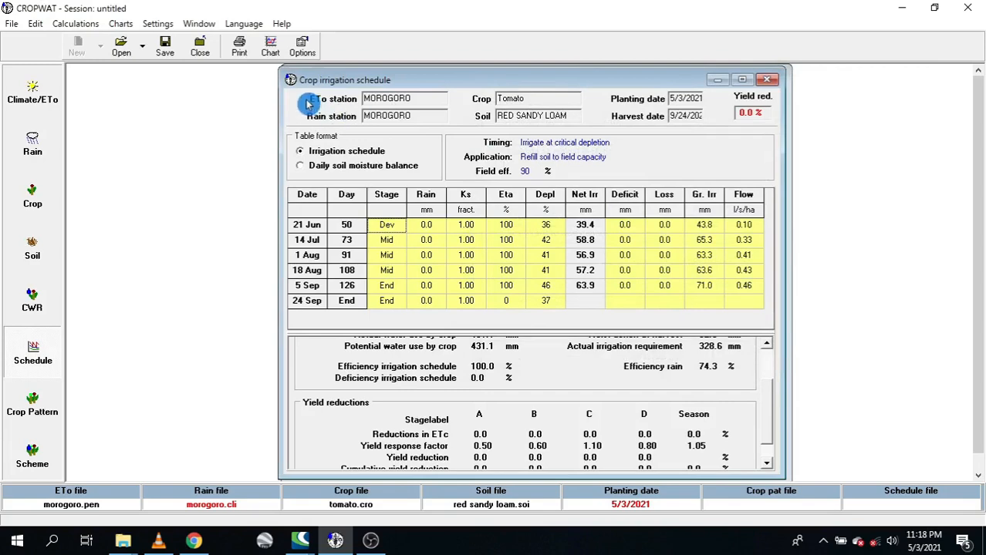
# - Check the schedule's stations, crop, soil, dates and yield reduction, and view the daily soil moisture balance before restoring the irrigation schedule format
pyautogui.moveTo(424, 99); pyautogui.dragTo(331, 121)
pyautogui.moveTo(528, 98); pyautogui.dragTo(468, 102)
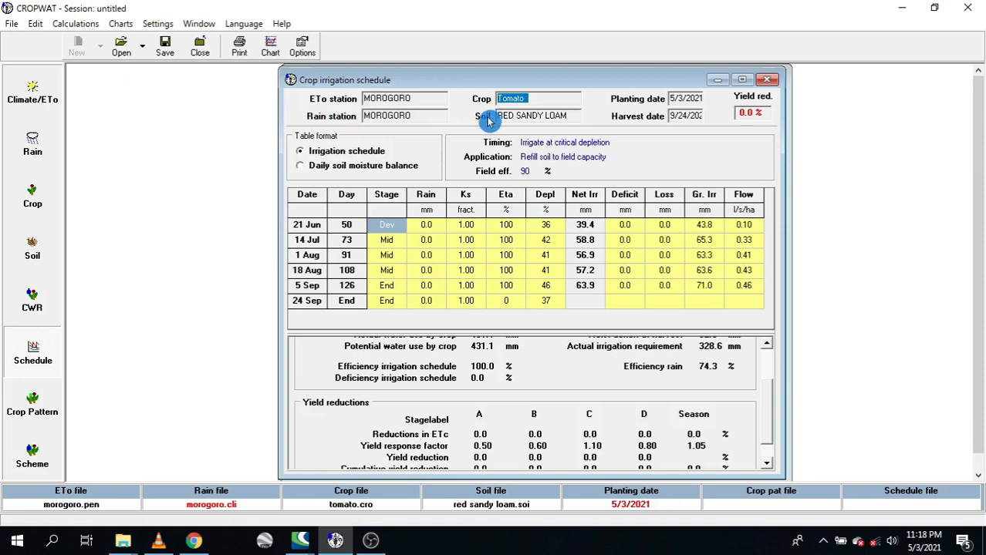
pyautogui.moveTo(572, 116); pyautogui.dragTo(449, 117)
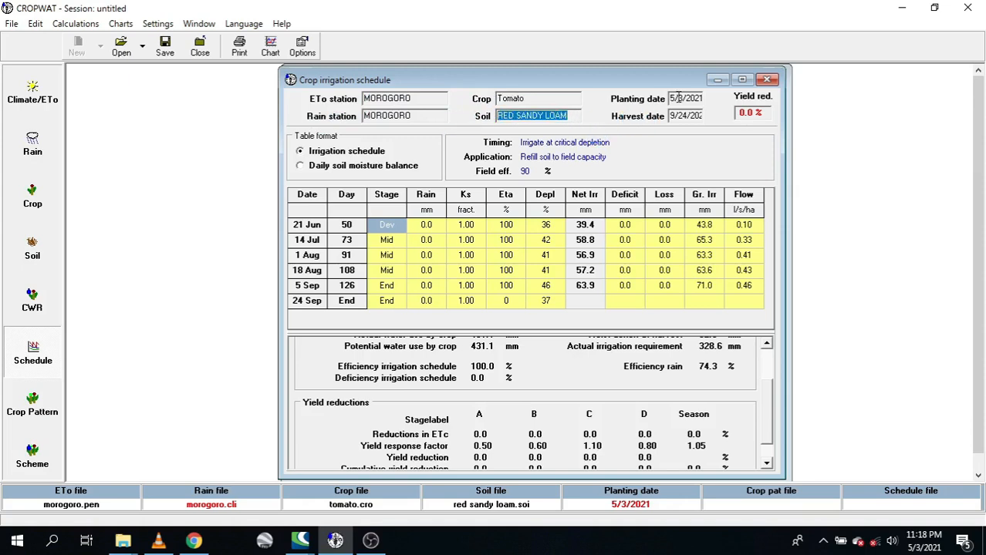
pyautogui.moveTo(676, 98); pyautogui.dragTo(691, 117)
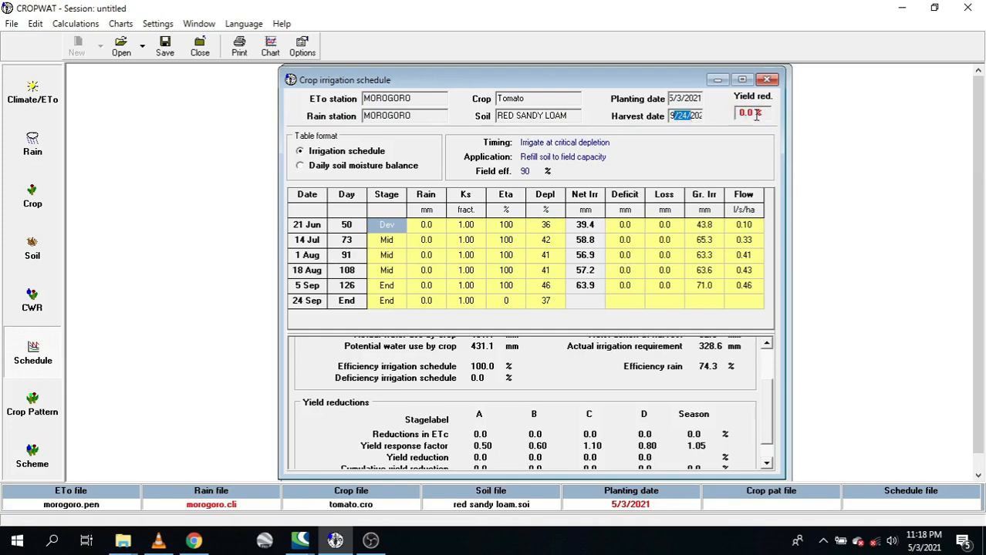
pyautogui.moveTo(764, 114); pyautogui.dragTo(714, 115)
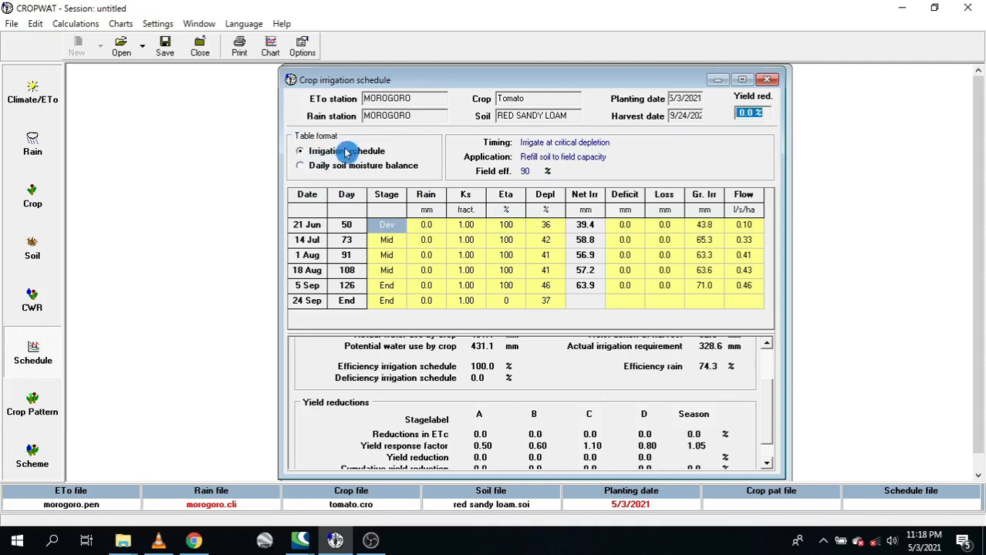
pyautogui.click(324, 165)
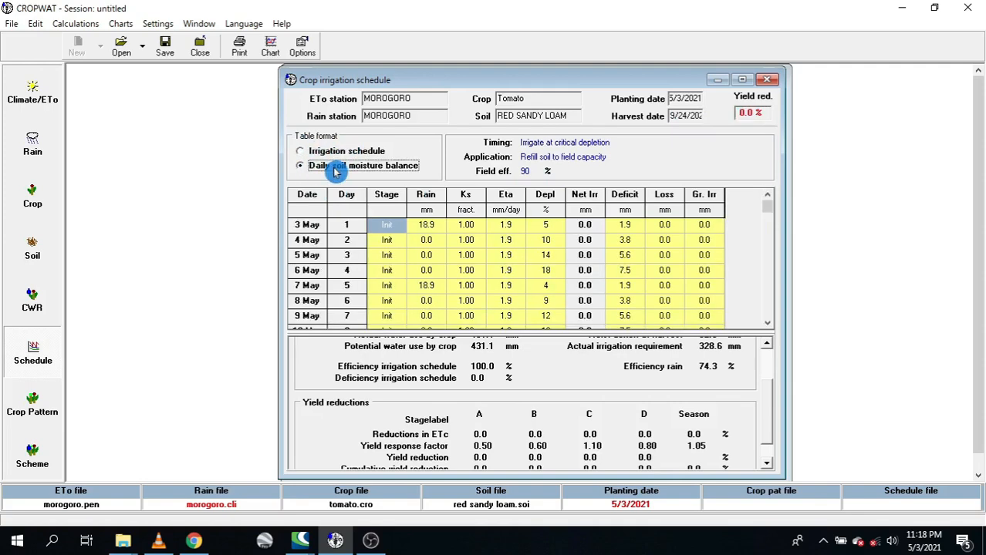
pyautogui.click(344, 153)
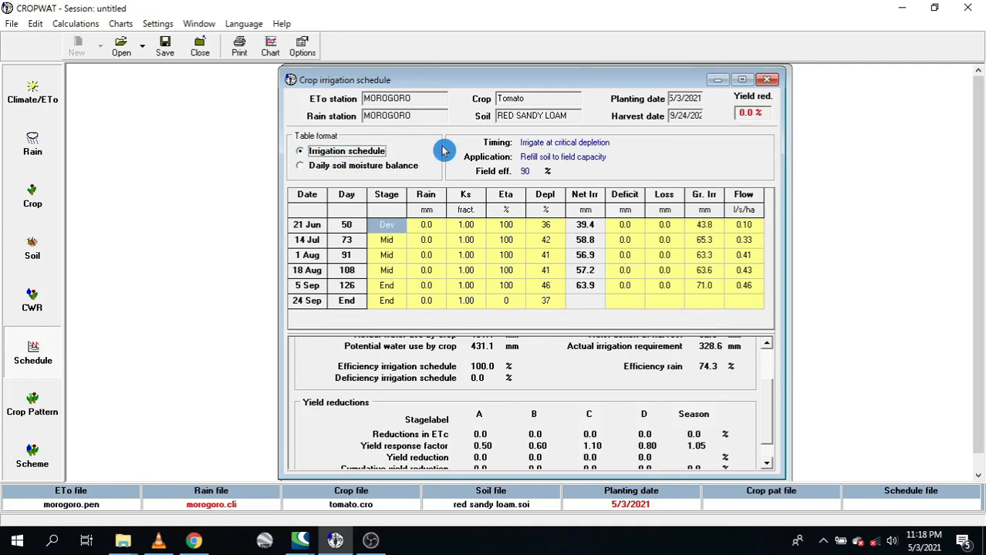
# - Review the scheduling criteria without changes, and examine the growth stages, gross irrigation and flow for each irrigation date
pyautogui.click(510, 150)
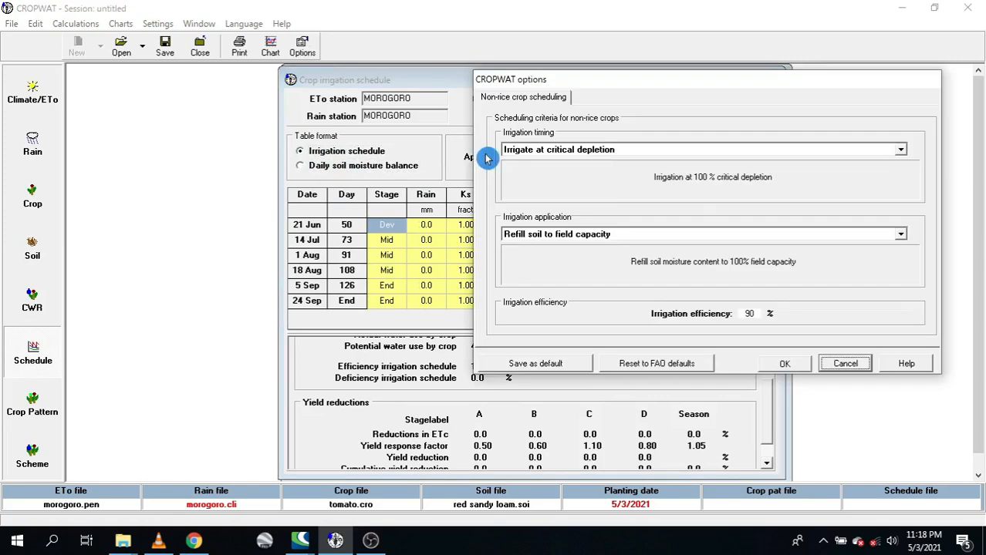
pyautogui.click(840, 366)
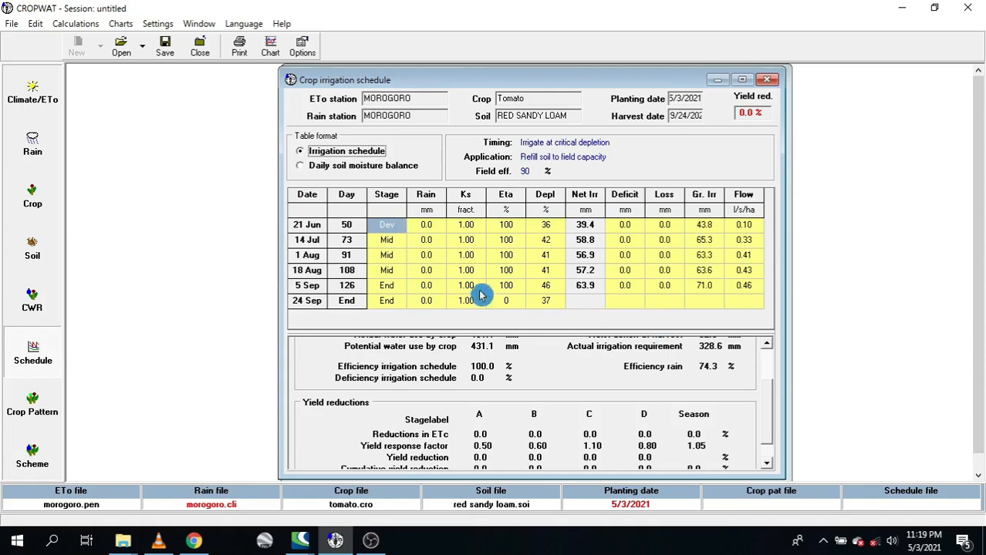
pyautogui.click(394, 255)
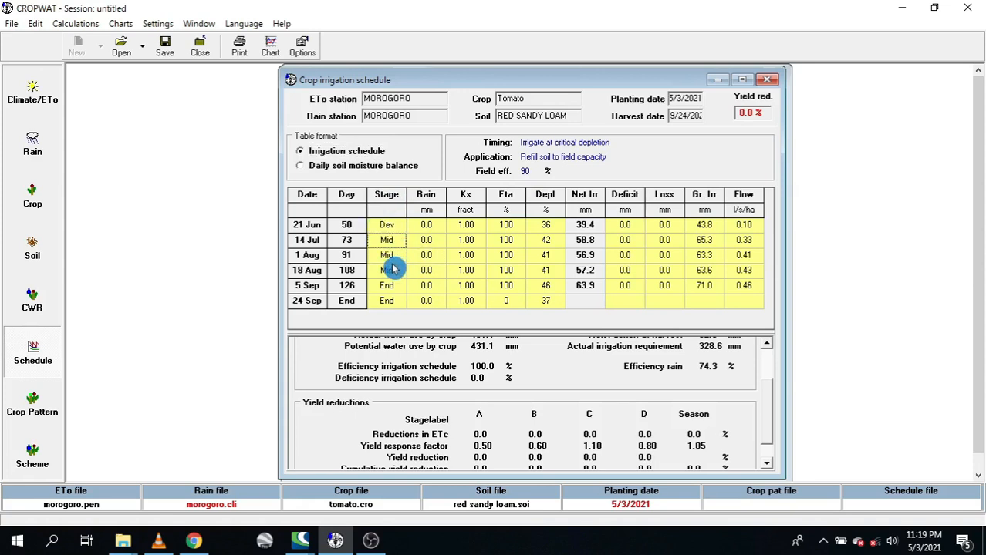
pyautogui.click(398, 286)
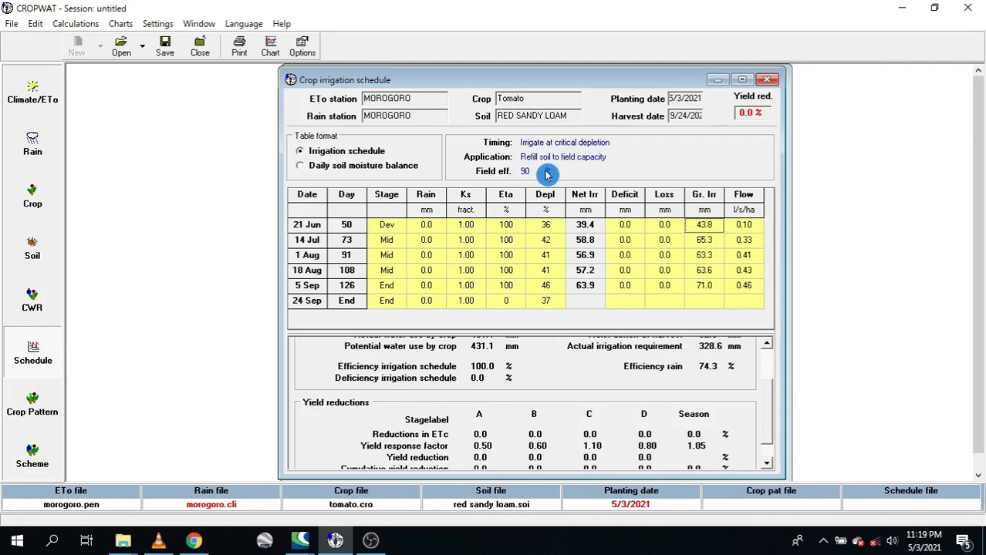
pyautogui.click(747, 227)
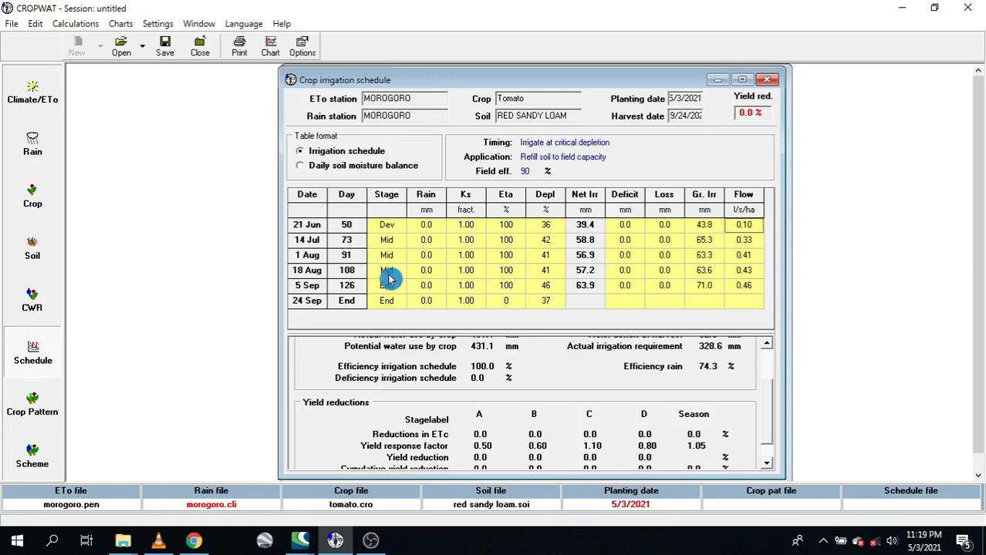
# - Compare the scheduled irrigations with the crop water requirements table and the tomato crop data
pyautogui.click(32, 301)
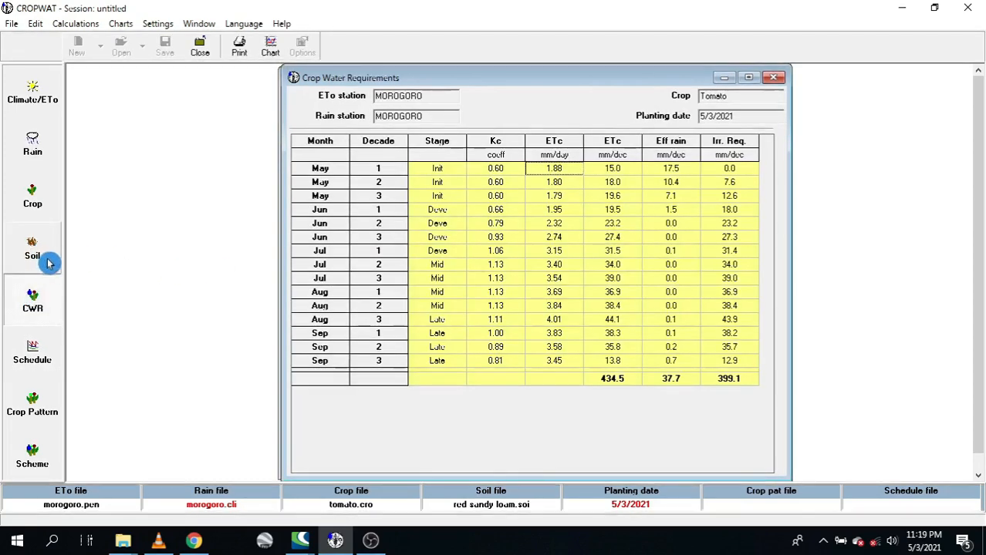
pyautogui.click(43, 254)
pyautogui.click(45, 207)
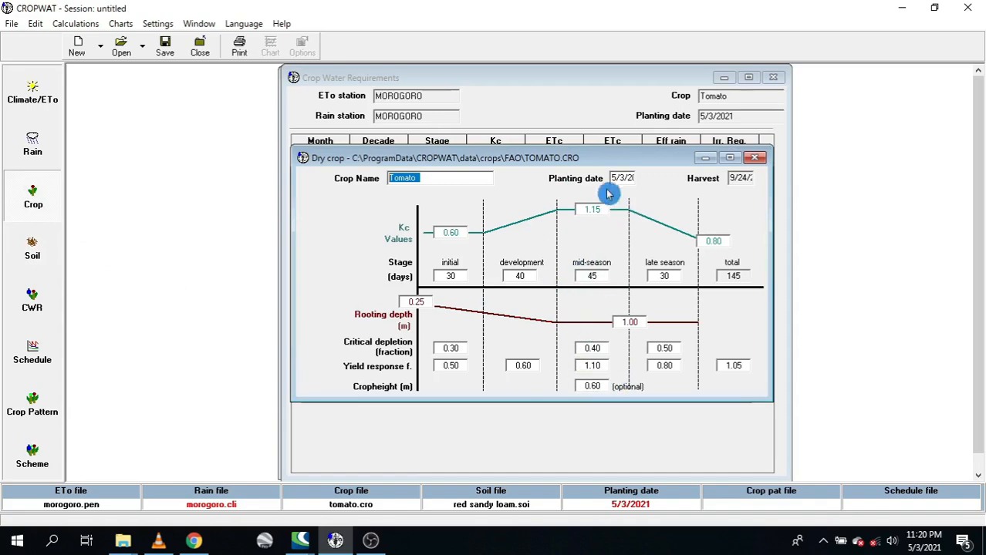
pyautogui.click(31, 282)
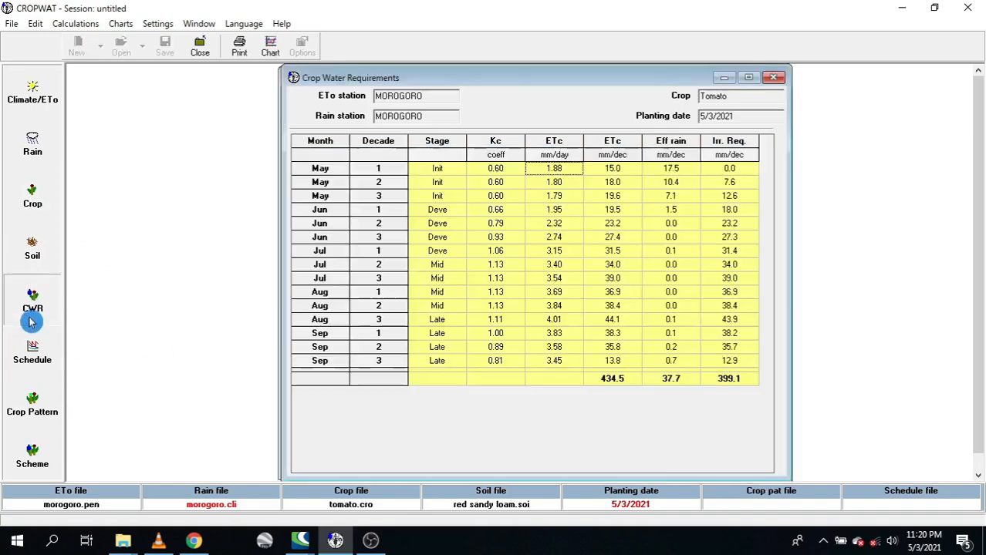
# - Examine the totals and yield reductions of the irrigation schedule, and recheck its scheduling options without changing them
pyautogui.click(35, 358)
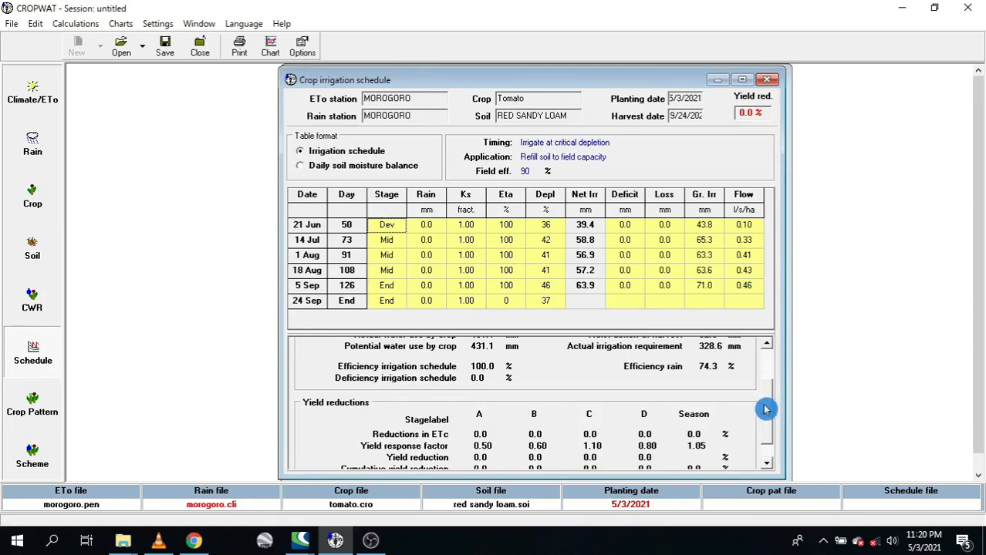
pyautogui.scroll(2, 765, 409)
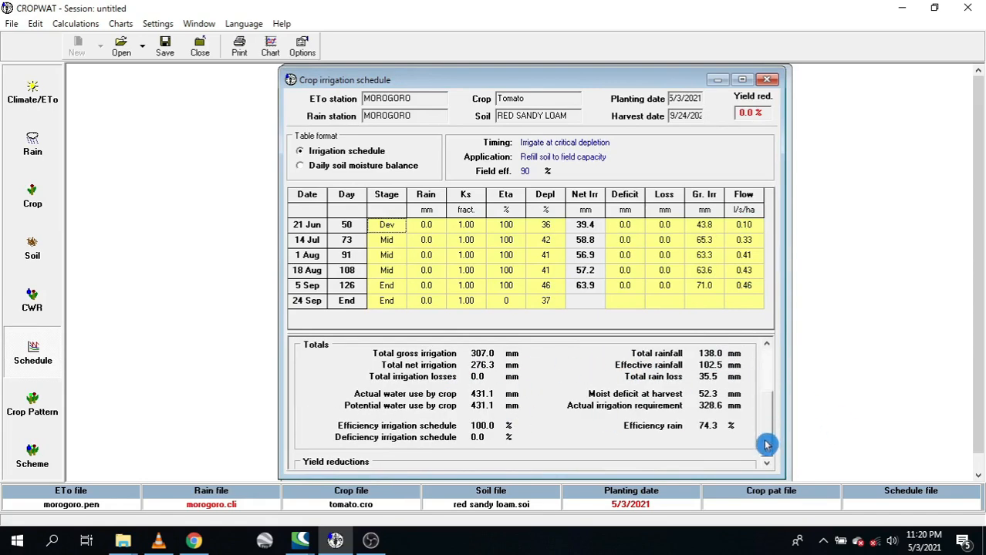
pyautogui.scroll(-2, 766, 445)
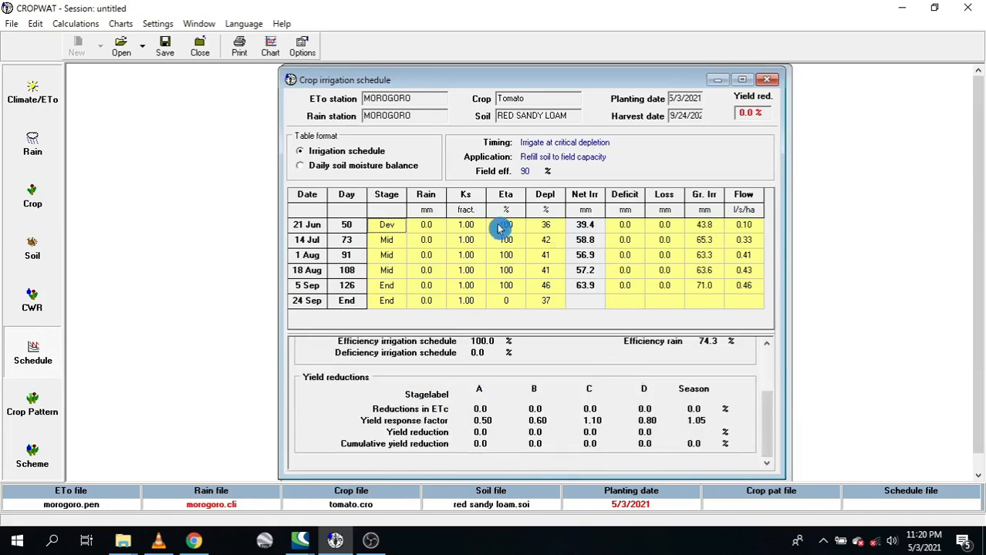
pyautogui.click(305, 50)
pyautogui.click(839, 364)
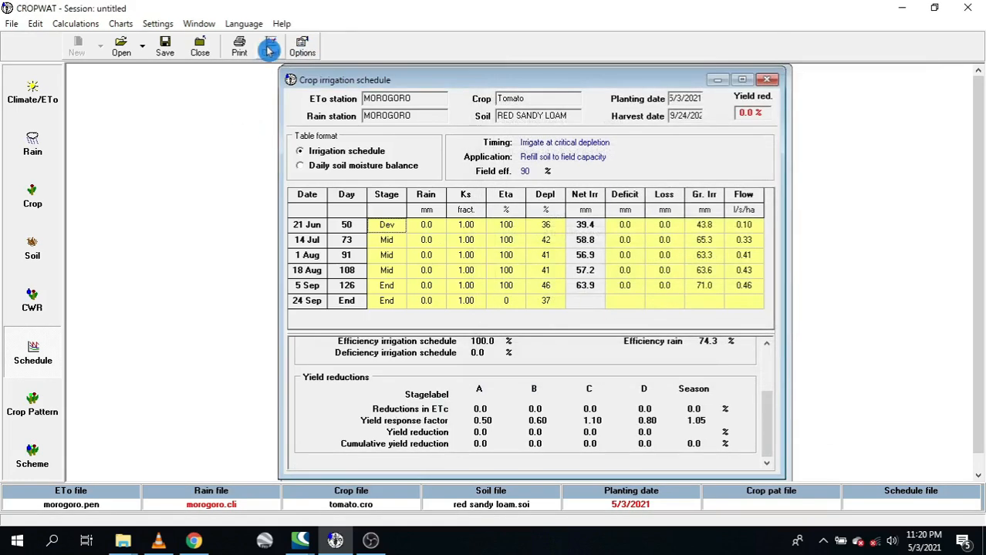
# - View the irrigation scheduling graph, examining its depletion, readily available moisture and total available moisture curves, and close it
pyautogui.click(269, 49)
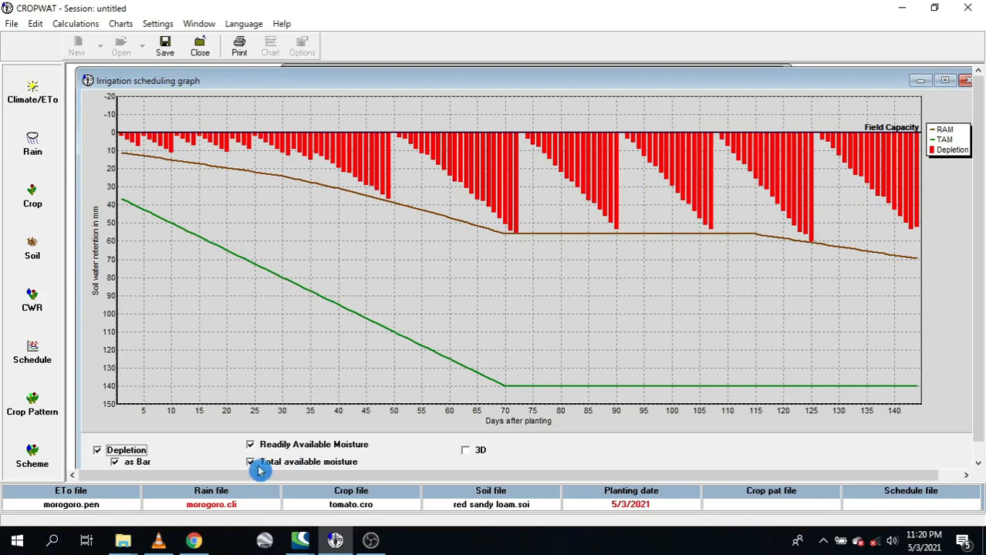
pyautogui.click(128, 453)
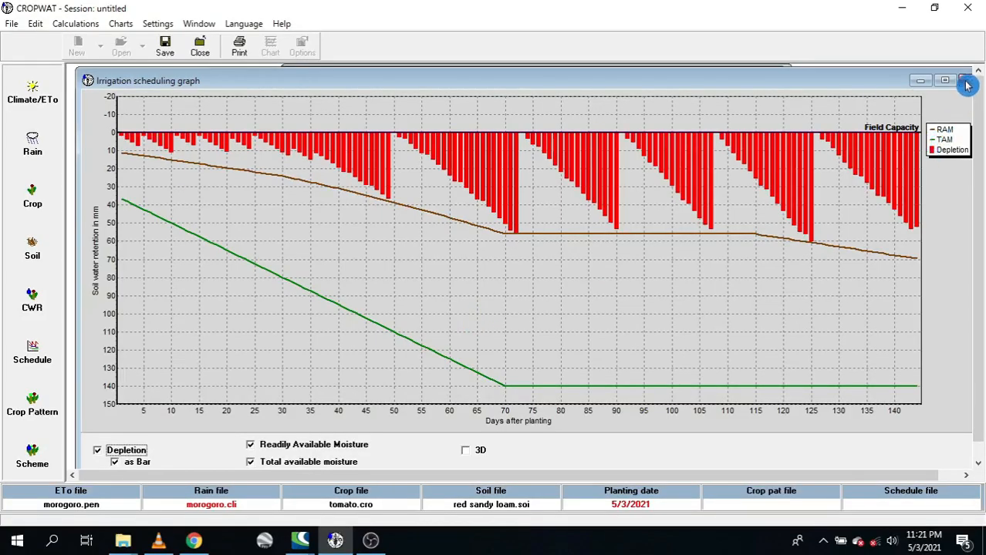
pyautogui.click(967, 81)
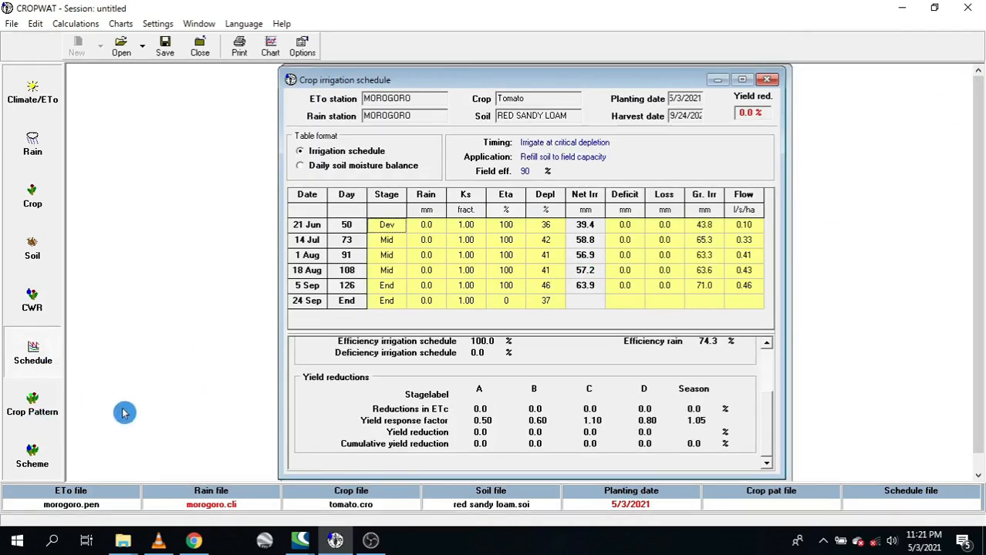
# - Open the untitled cropping pattern form, glance back at the irrigation schedule, and start entering the cropping pattern name
pyautogui.click(33, 405)
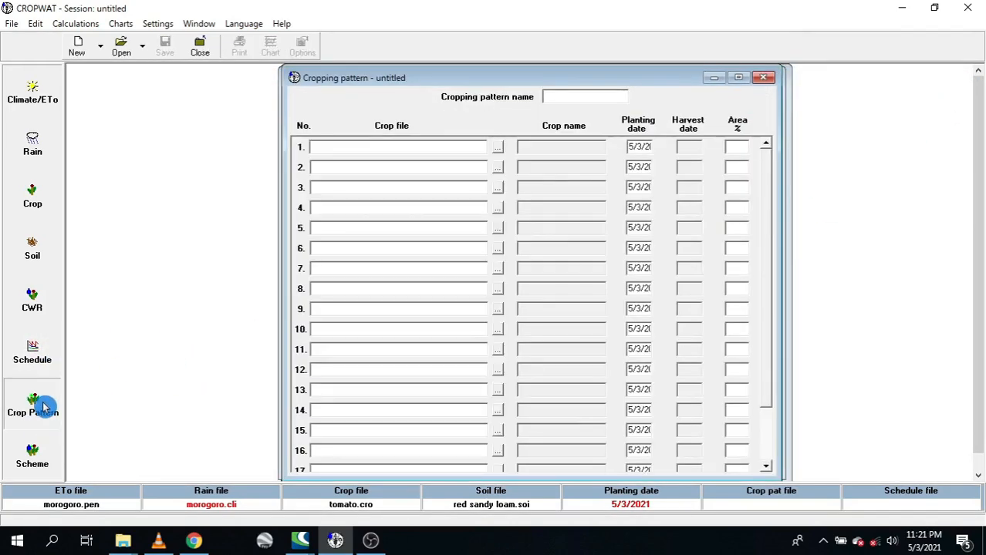
pyautogui.click(35, 353)
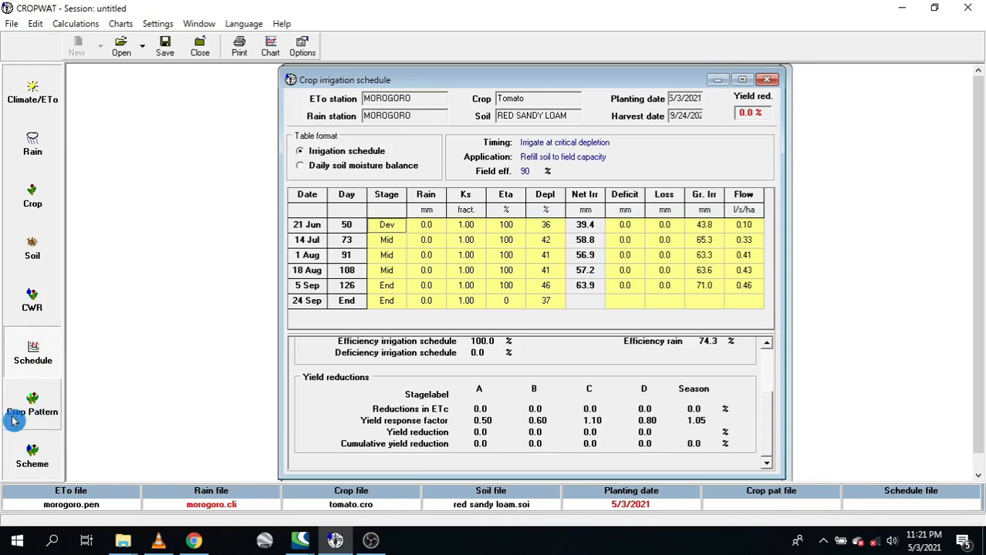
pyautogui.click(35, 408)
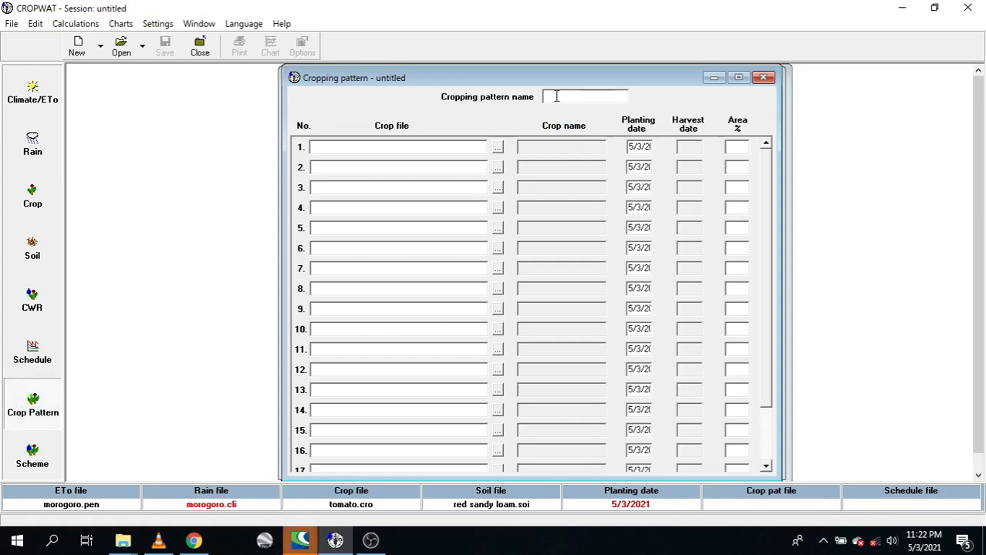
pyautogui.write('pa')
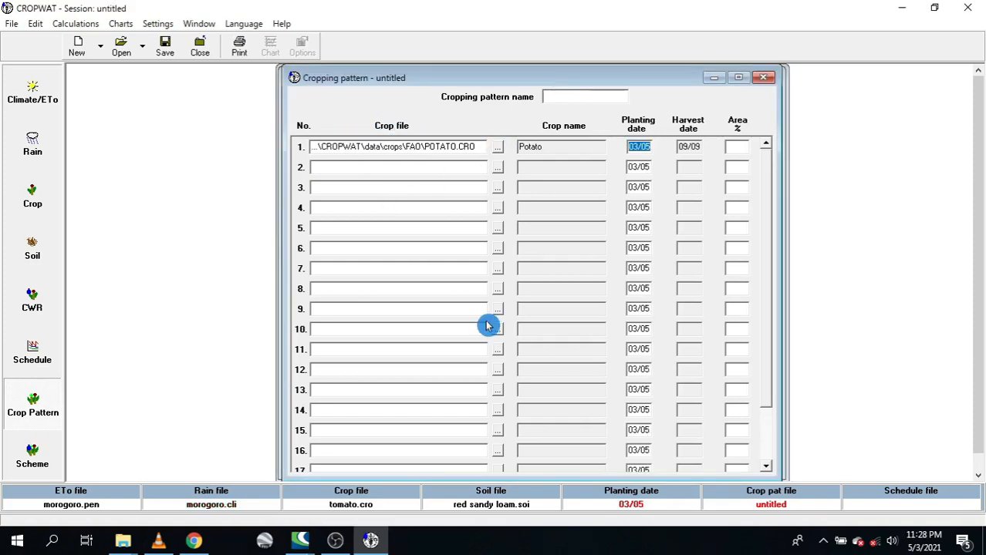
# - Load CABBAGE.CRO from the FAO crop files as the second crop, below potato, in the cropping pattern
pyautogui.doubleClick(435, 148)
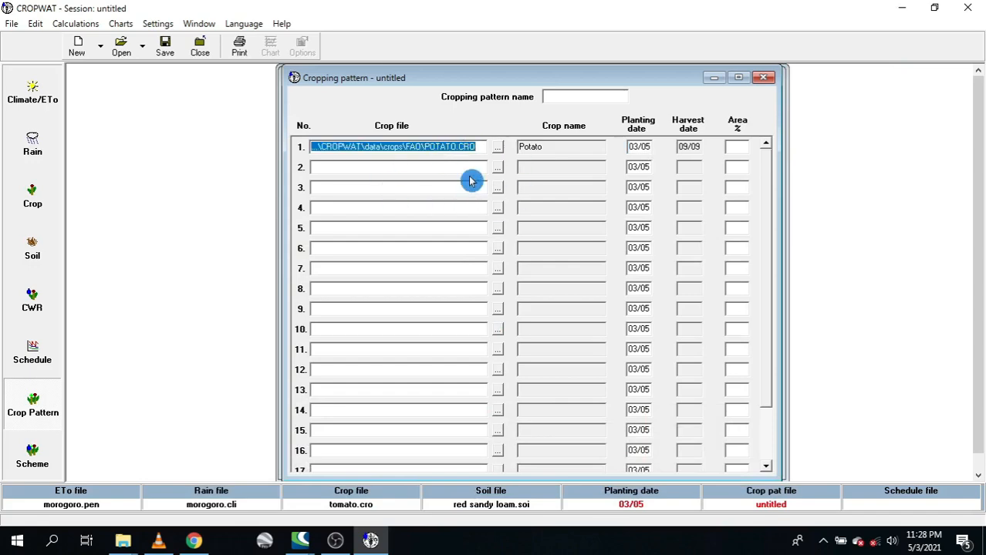
pyautogui.click(499, 169)
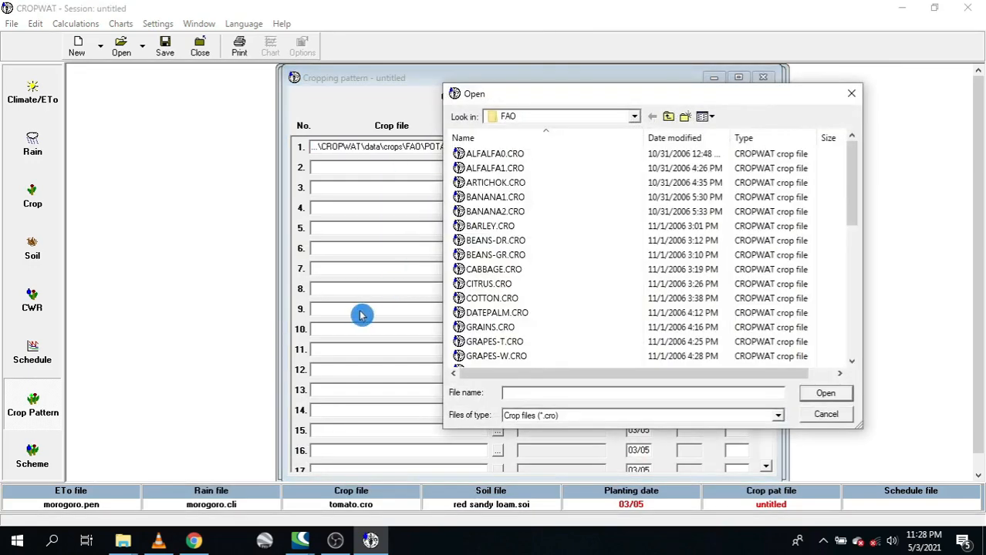
pyautogui.click(500, 270)
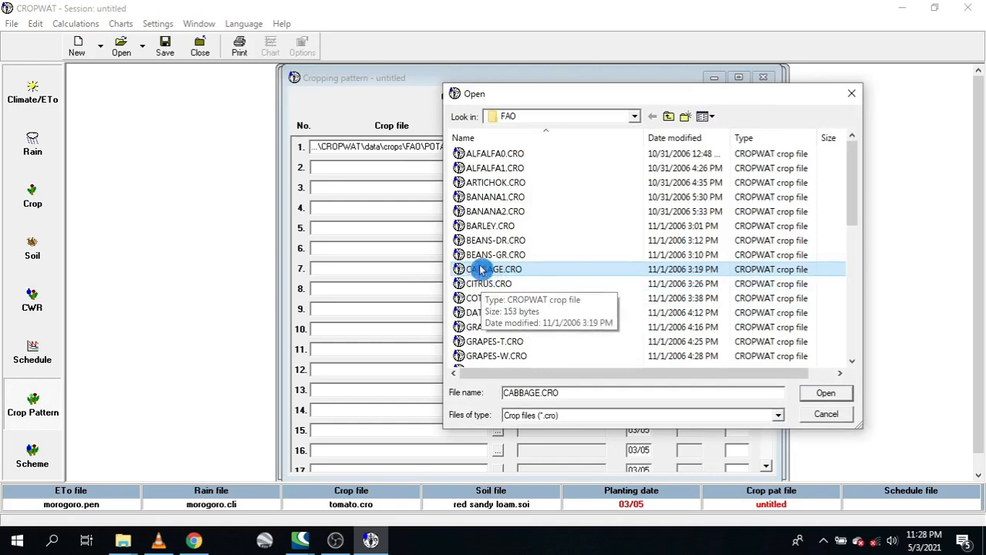
pyautogui.click(823, 396)
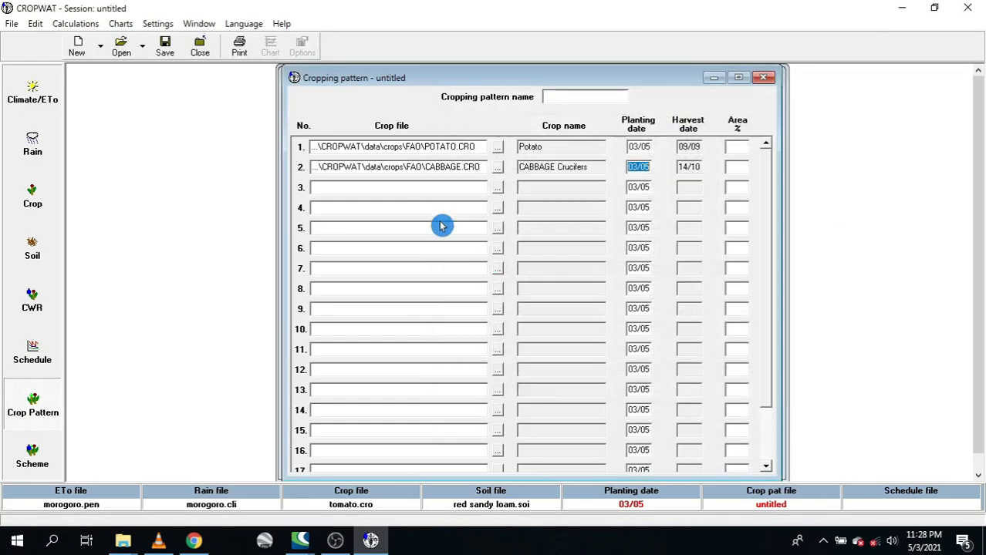
# - Browse the FAO crop files and load BEANS-GR.CRO as the third crop of the cropping pattern
pyautogui.click(498, 193)
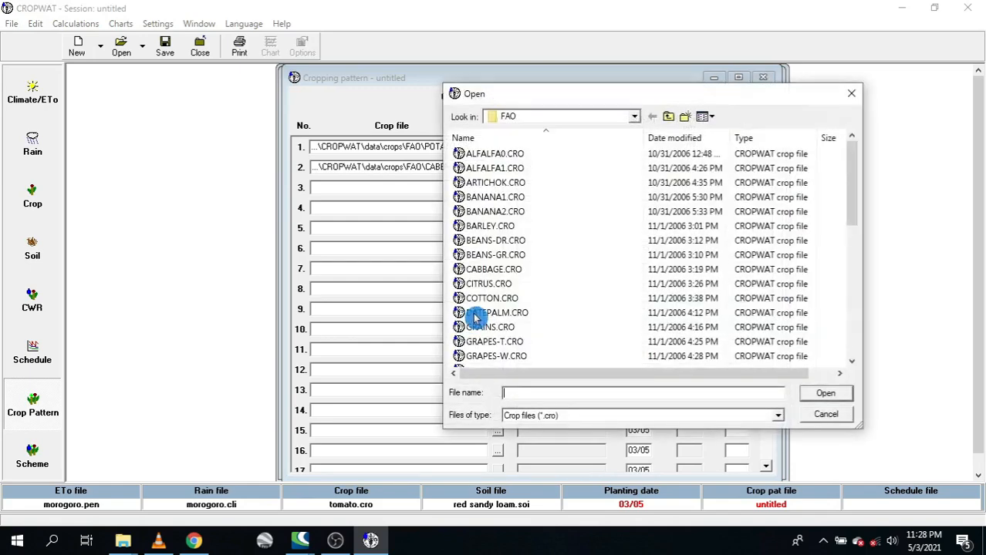
pyautogui.scroll(-1, 553, 333)
pyautogui.scroll(-4, 554, 333)
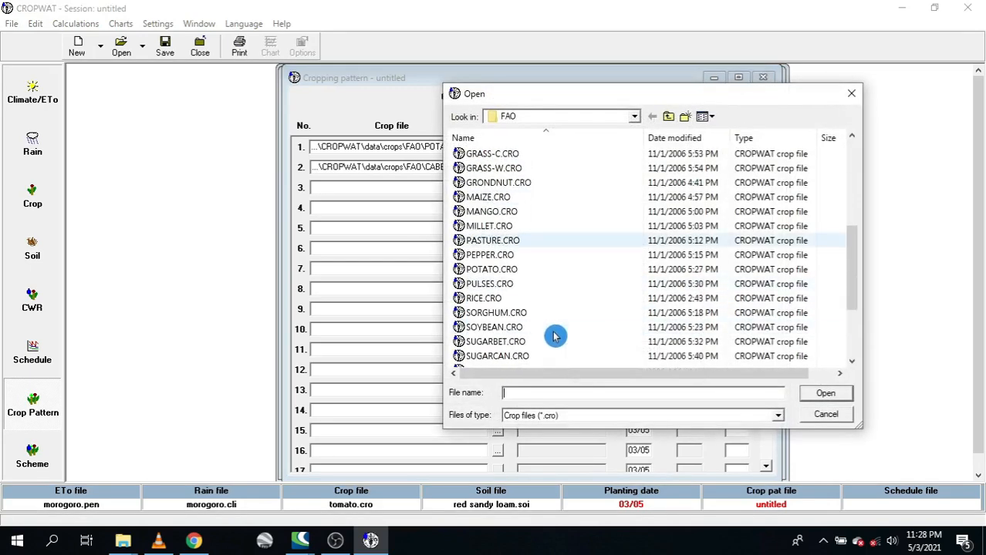
pyautogui.scroll(-2, 554, 336)
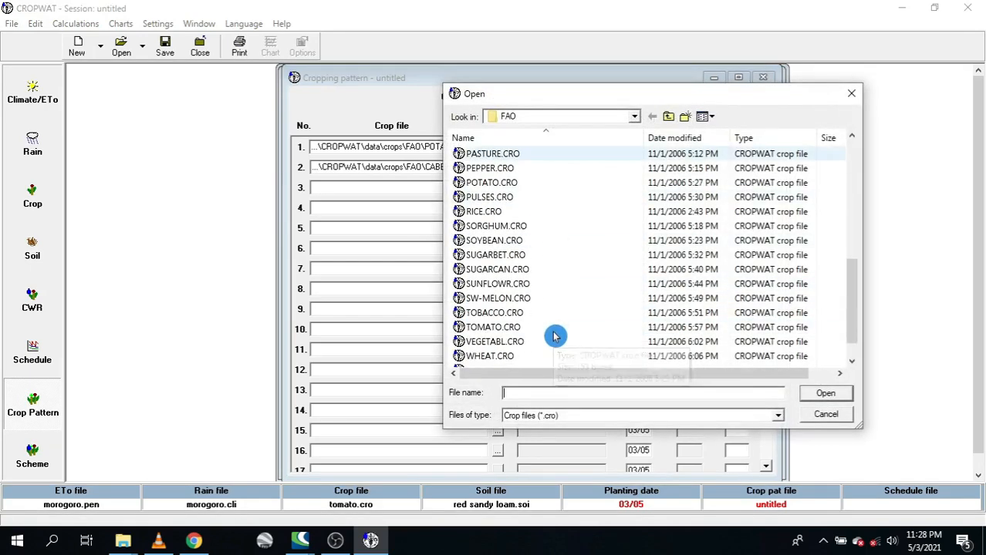
pyautogui.scroll(-1, 553, 337)
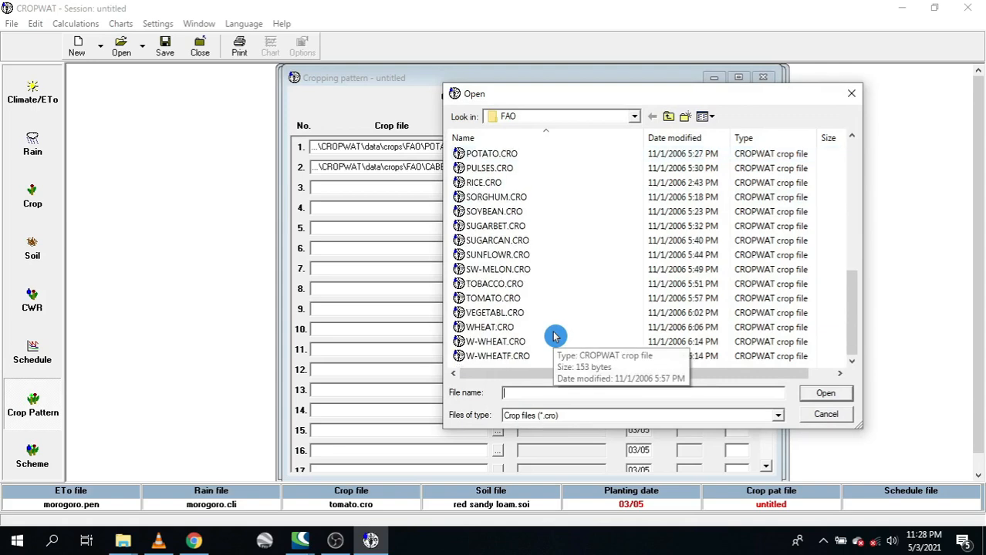
pyautogui.scroll(8, 554, 336)
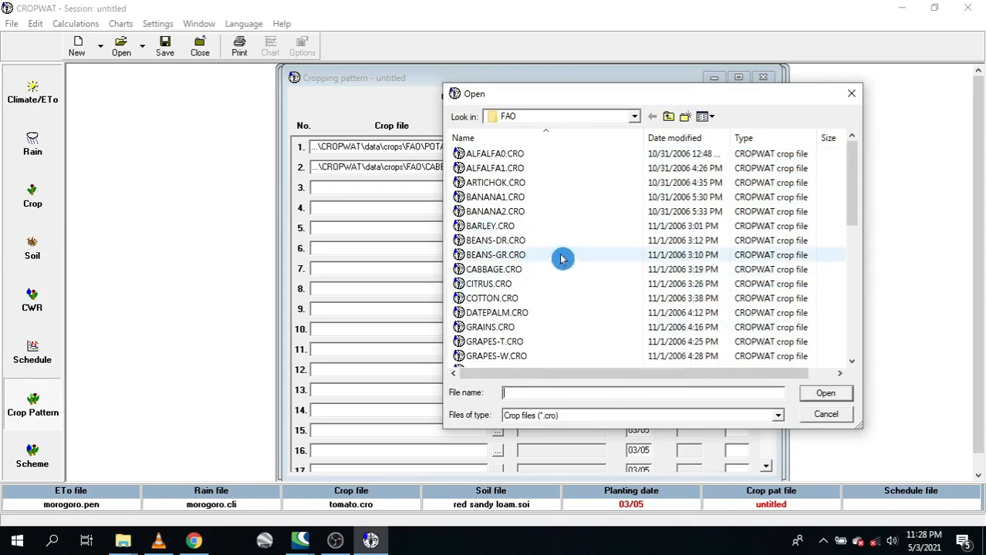
pyautogui.click(516, 261)
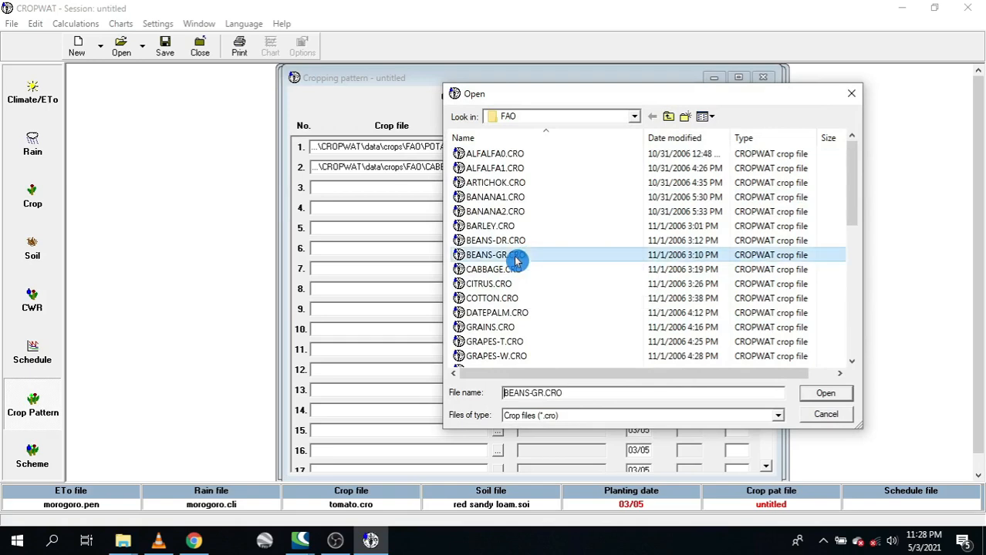
pyautogui.click(812, 398)
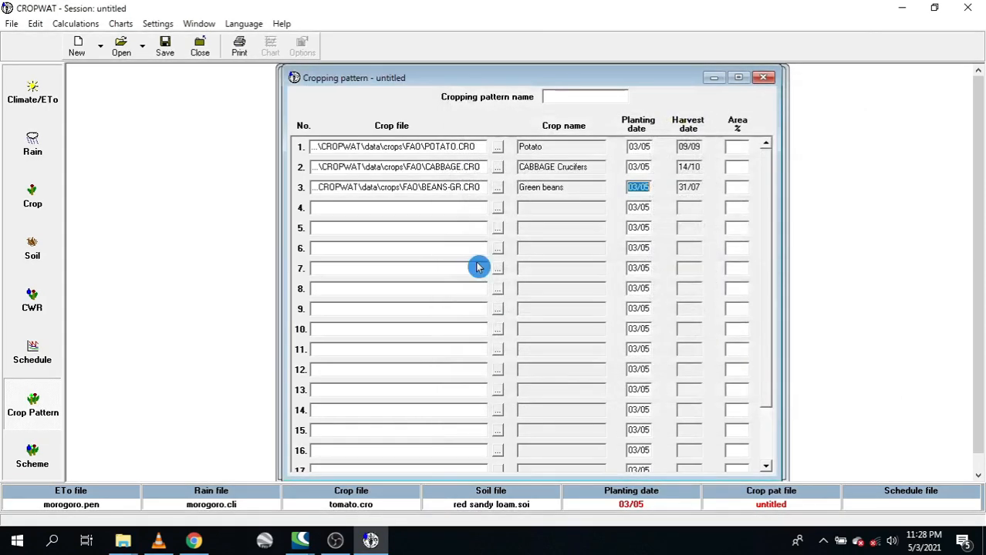
# - Load MAIZE.CRO from the FAO crop files as the fourth crop of the cropping pattern
pyautogui.click(500, 208)
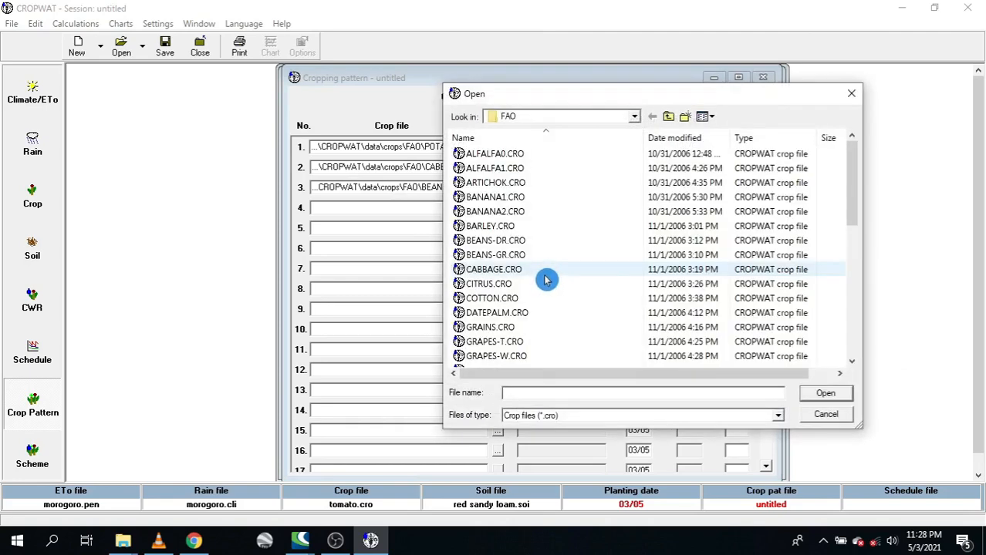
pyautogui.scroll(-1, 544, 328)
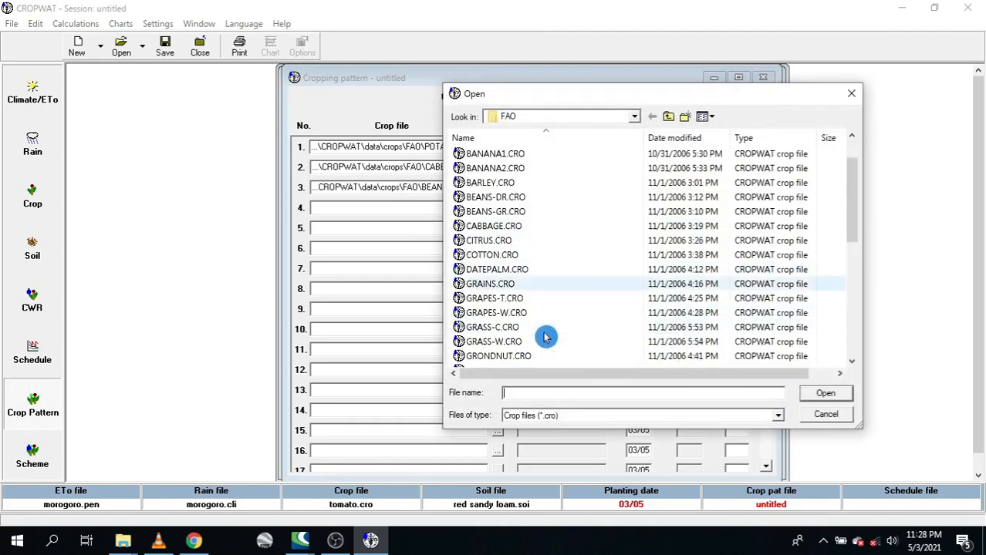
pyautogui.scroll(-2, 540, 340)
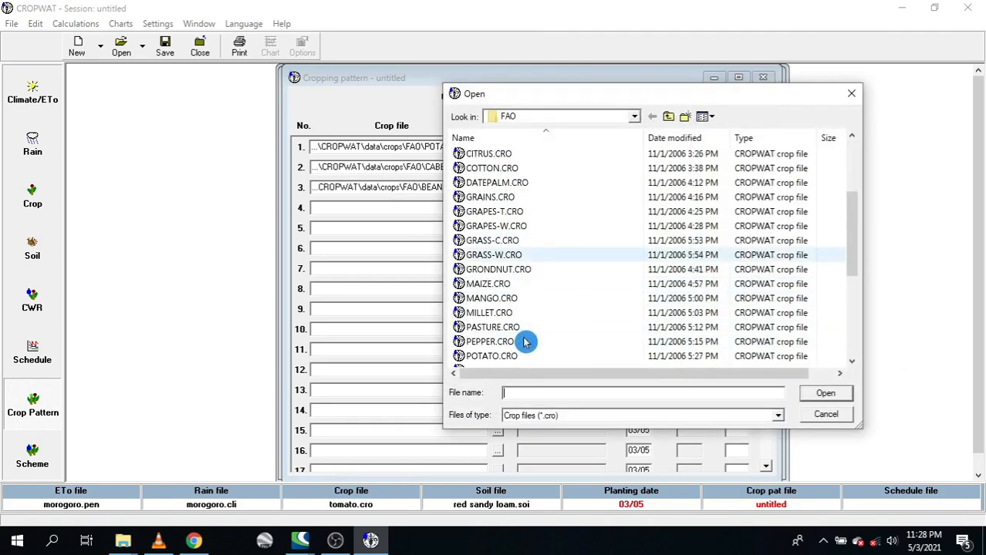
pyautogui.click(506, 284)
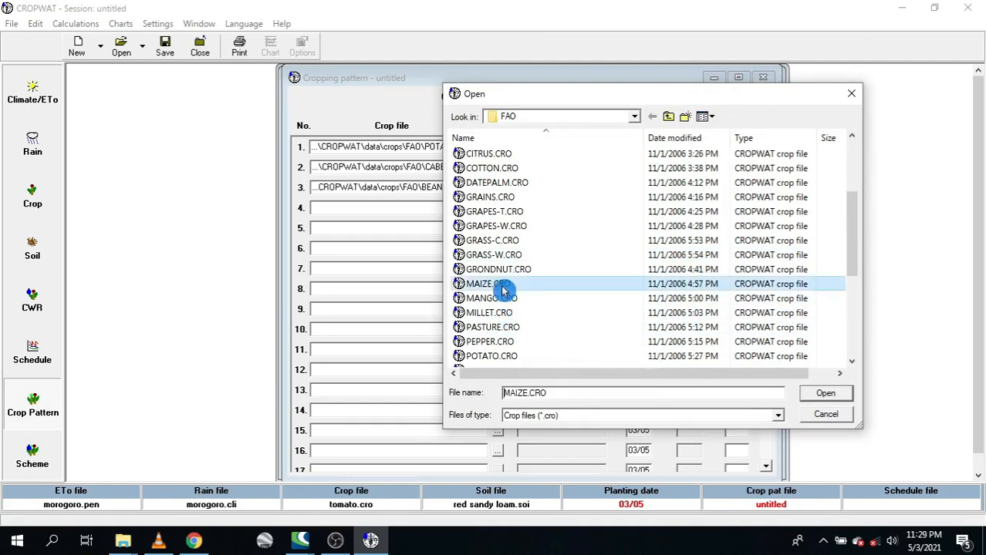
pyautogui.click(827, 394)
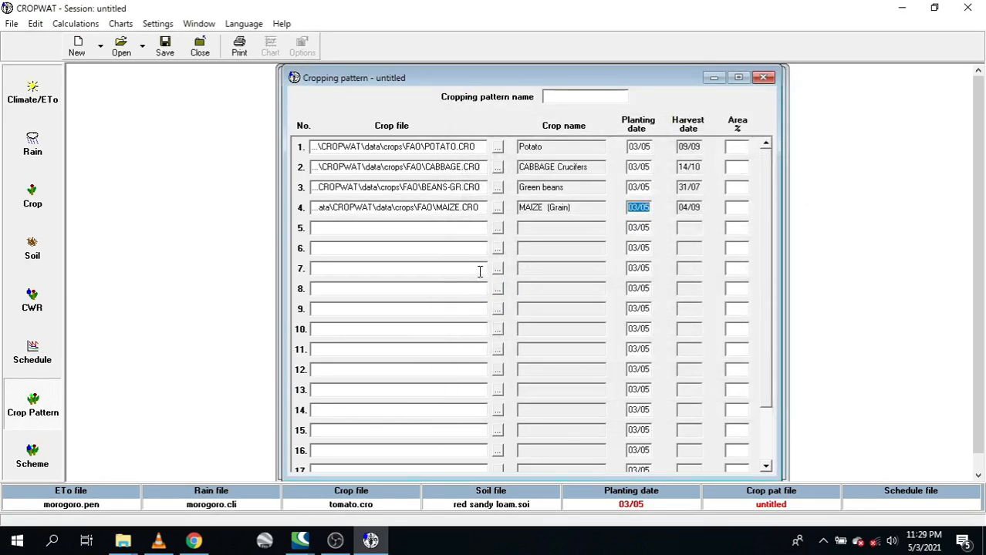
# - Set the crop area shares to 40% for potato, 20% for cabbage, 30% for green beans and 10% for maize
pyautogui.click(437, 178)
pyautogui.click(738, 148)
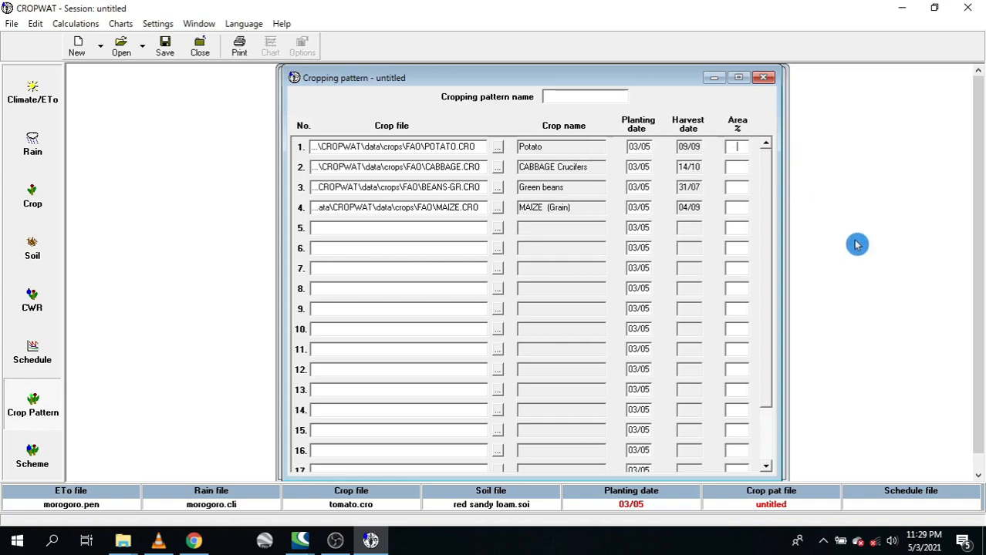
pyautogui.write('40')
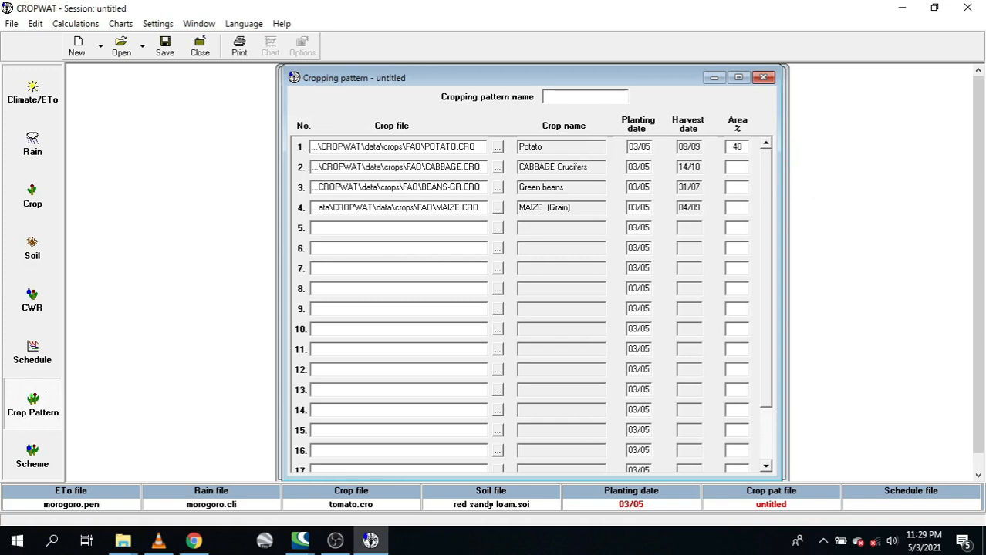
pyautogui.doubleClick(425, 166)
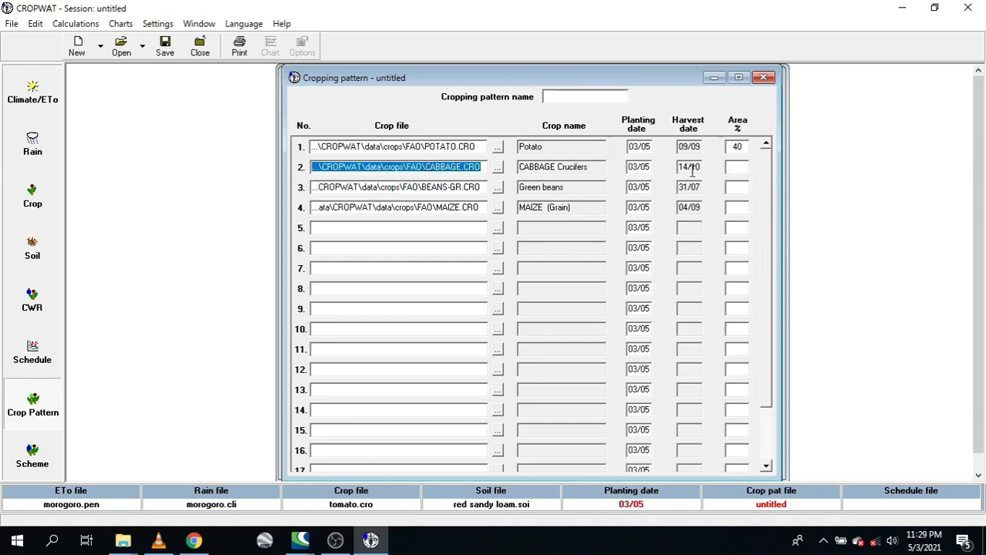
pyautogui.click(730, 168)
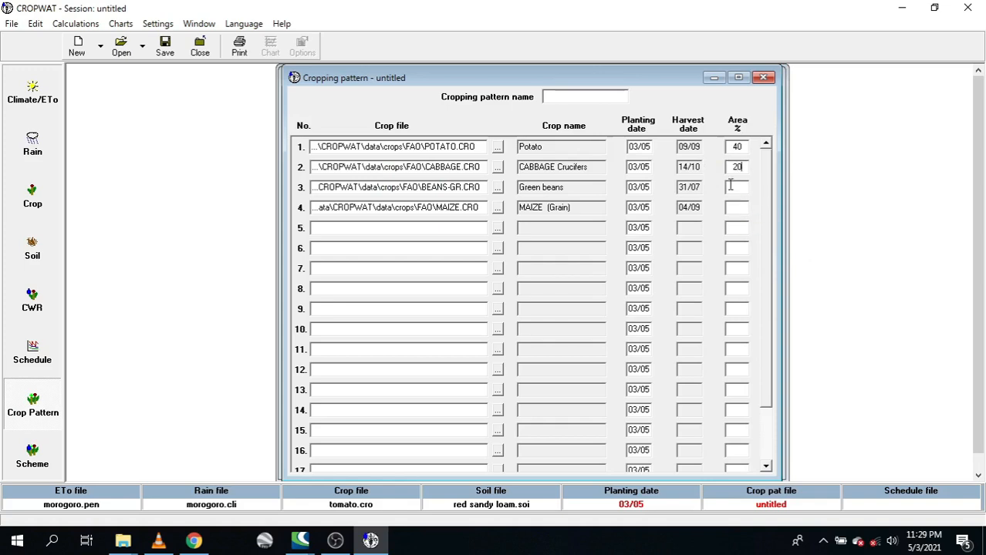
pyautogui.doubleClick(435, 188)
pyautogui.click(736, 187)
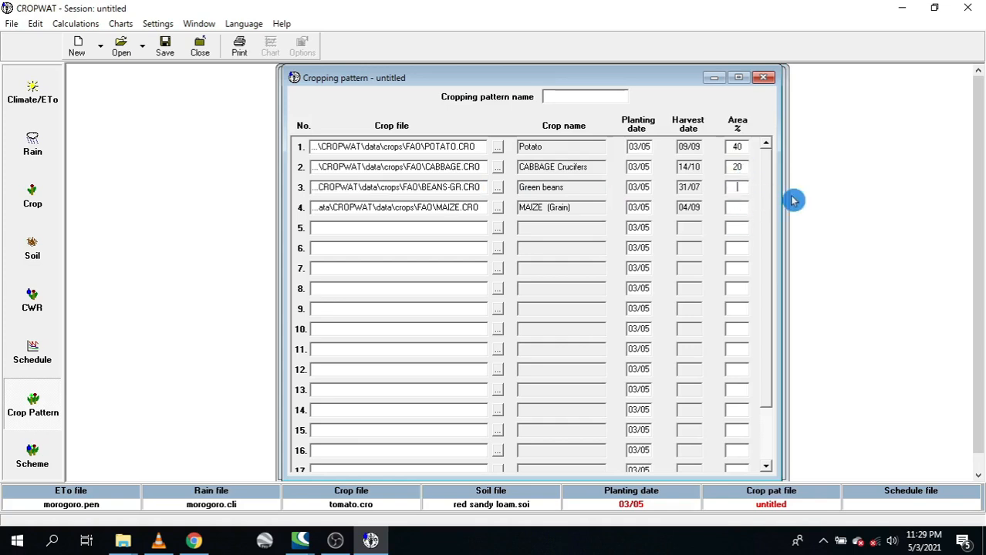
pyautogui.write('30')
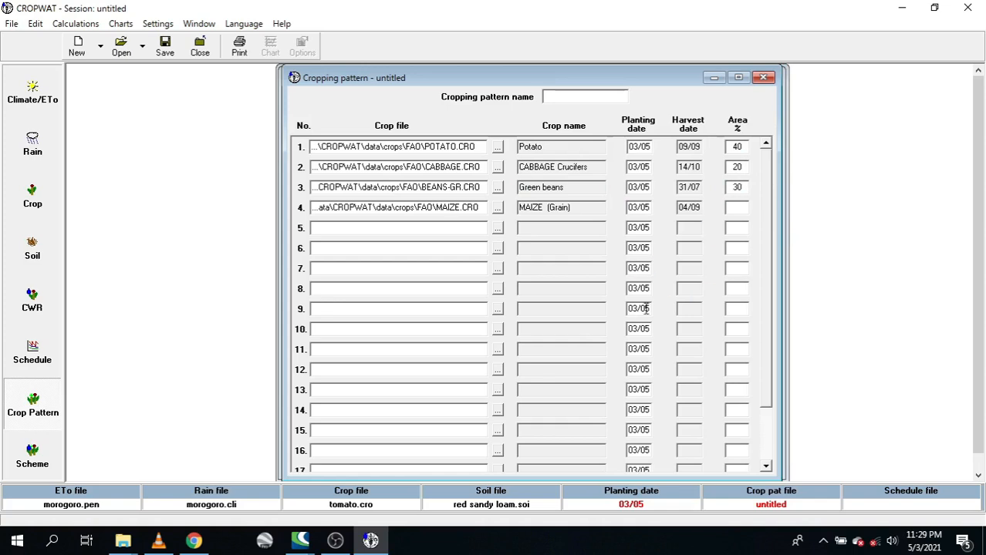
pyautogui.click(739, 208)
pyautogui.write('10')
# - Check the crops' area percentages and planting dates, and name the cropping pattern pattern1
pyautogui.click(743, 153)
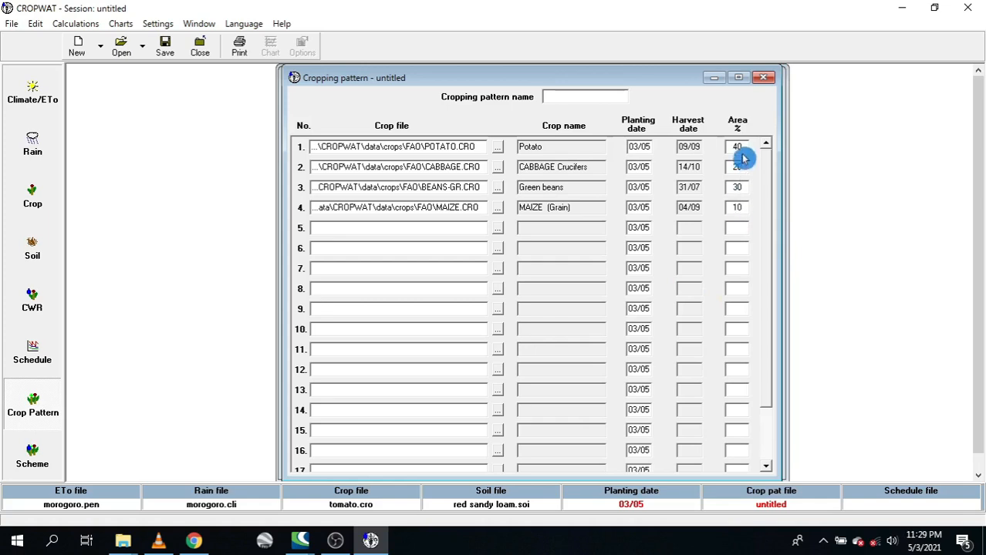
pyautogui.click(743, 169)
pyautogui.doubleClick(742, 168)
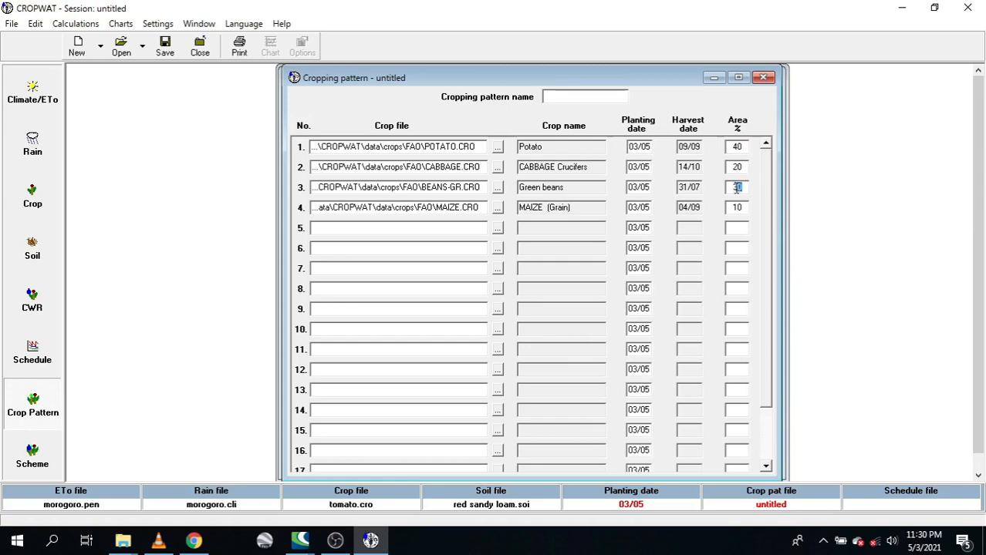
pyautogui.doubleClick(734, 207)
pyautogui.click(628, 191)
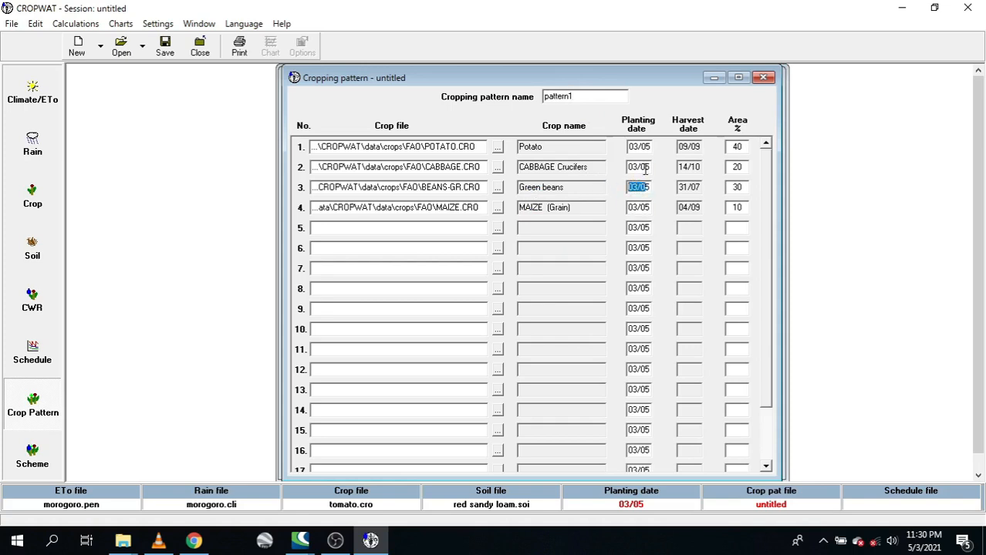
pyautogui.click(617, 170)
pyautogui.click(617, 146)
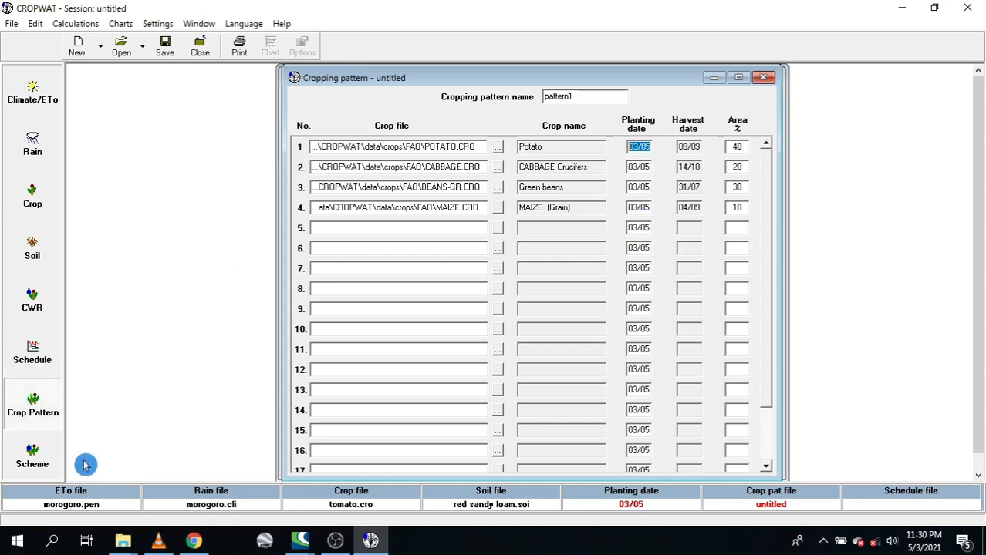
# - Calculate the scheme supply for pattern1 and check its ETo station, rain station and cropping pattern name
pyautogui.click(33, 462)
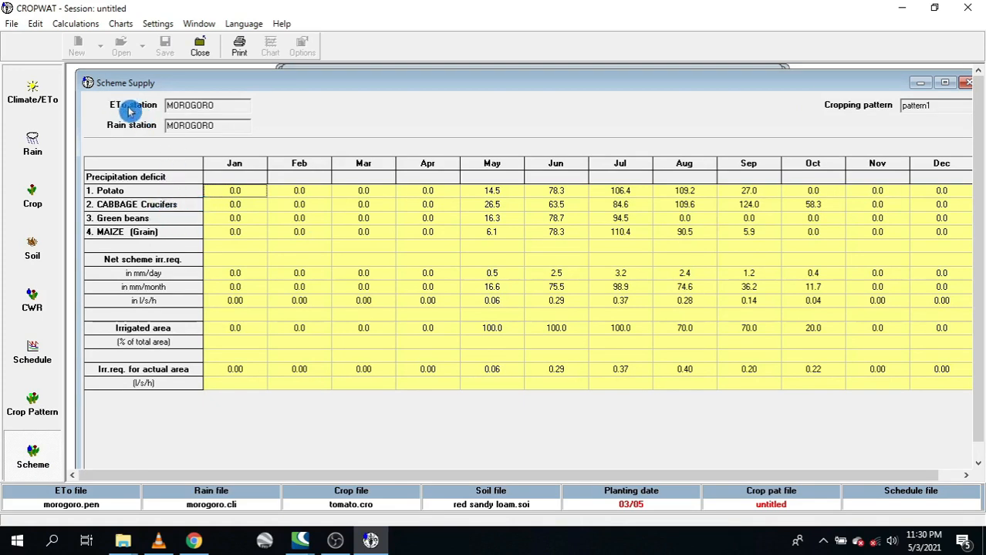
pyautogui.doubleClick(223, 109)
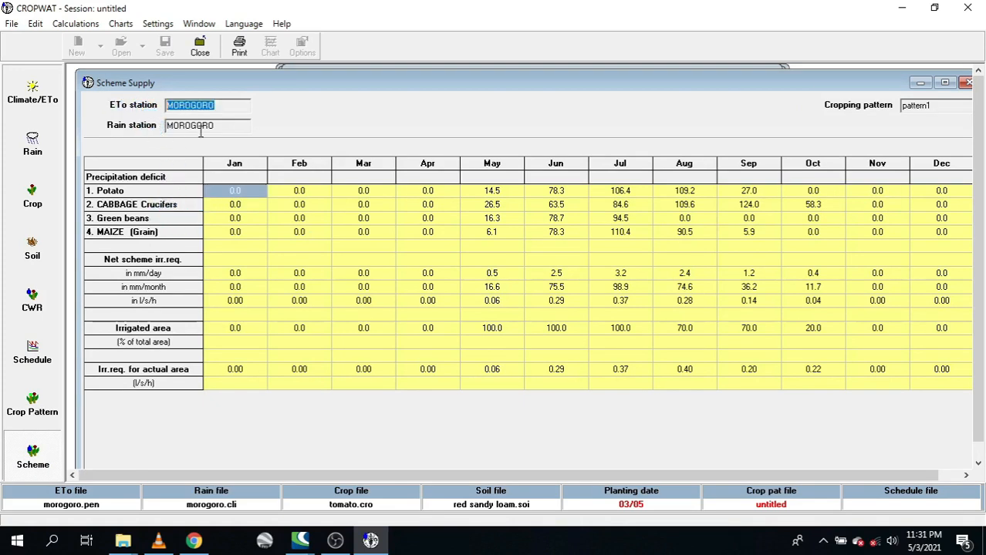
pyautogui.moveTo(220, 127); pyautogui.dragTo(161, 133)
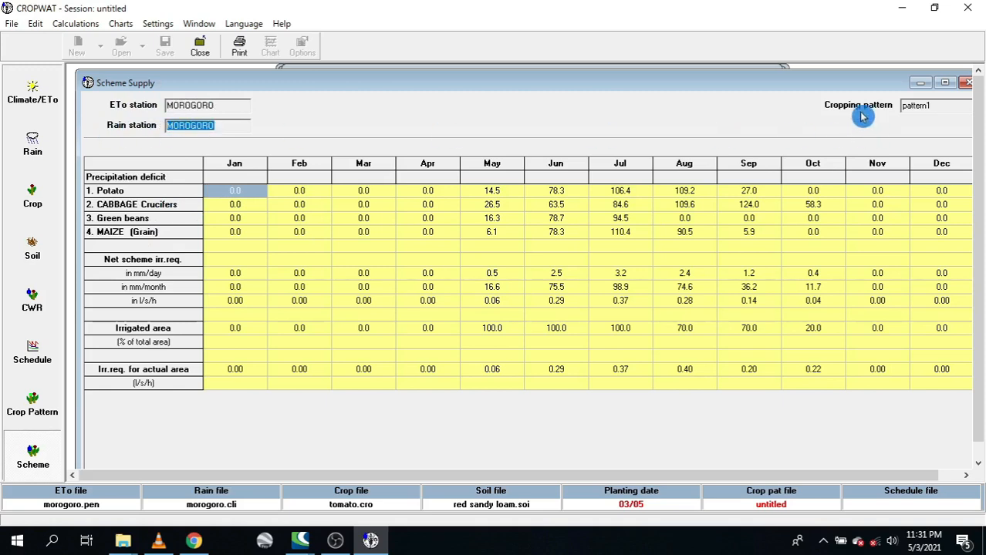
pyautogui.doubleClick(940, 109)
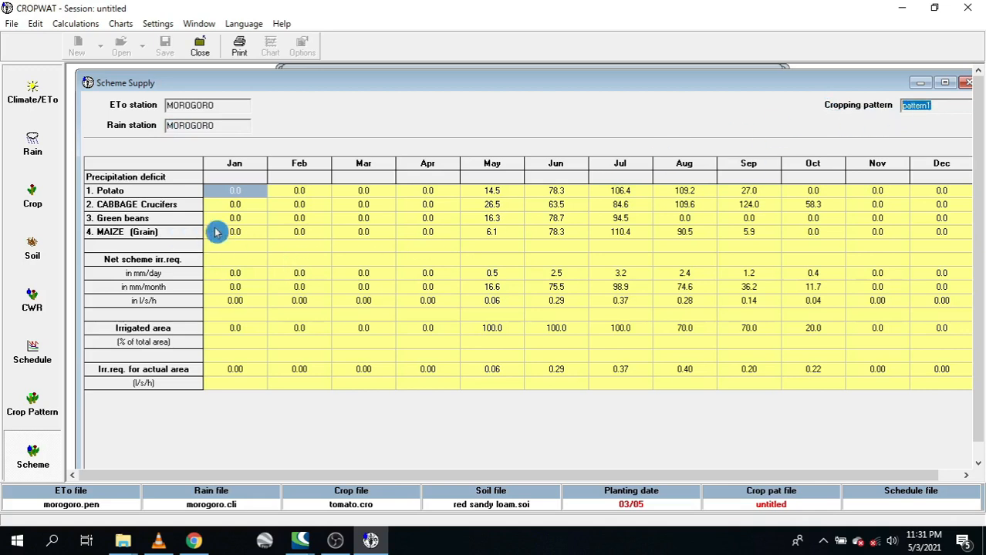
pyautogui.click(103, 195)
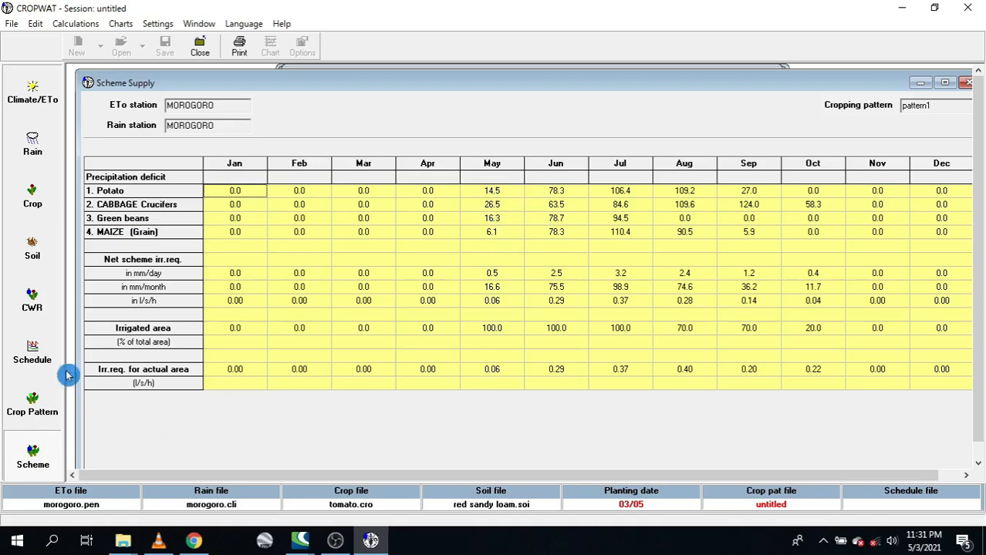
# - Compare the crops' planting dates in the cropping pattern with the monthly precipitation deficits in the scheme supply
pyautogui.click(35, 398)
pyautogui.click(641, 146)
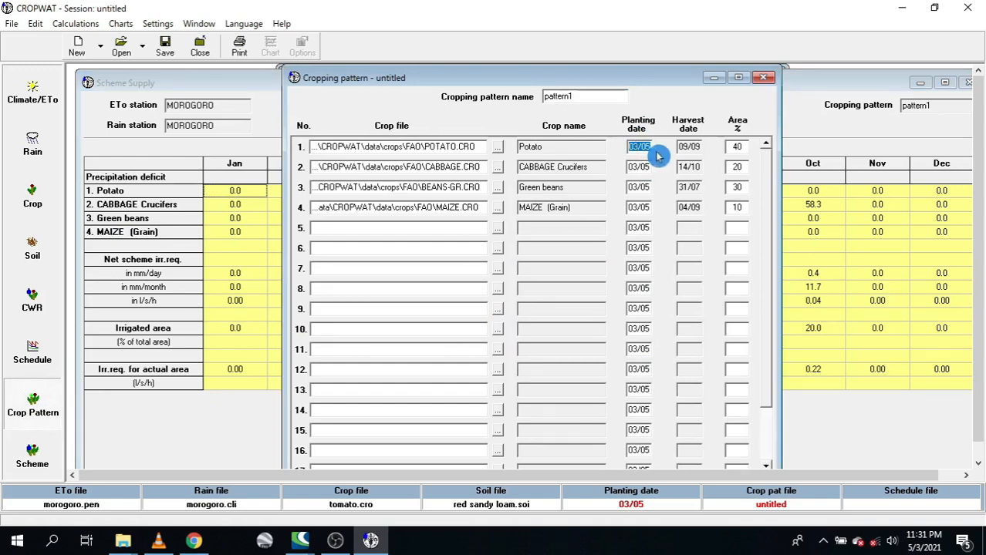
pyautogui.click(51, 440)
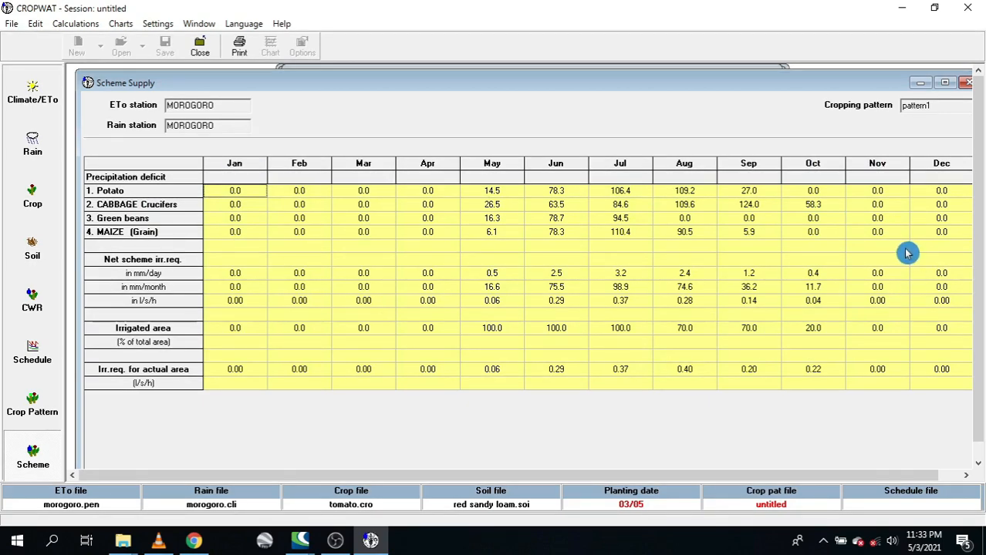
pyautogui.click(32, 406)
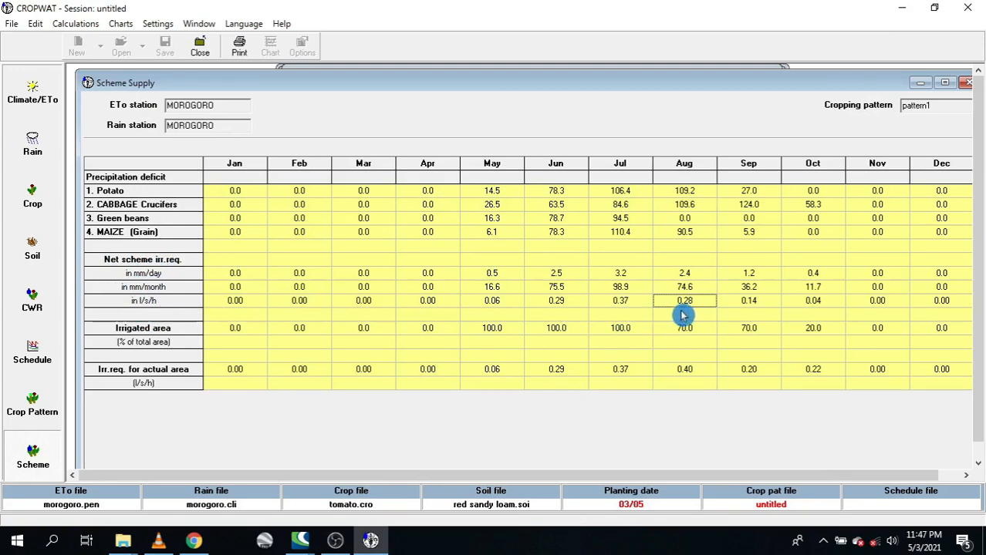
# - Examine the scheme's irrigated area percentages and irrigation requirements for the actual area from June to September
pyautogui.click(685, 369)
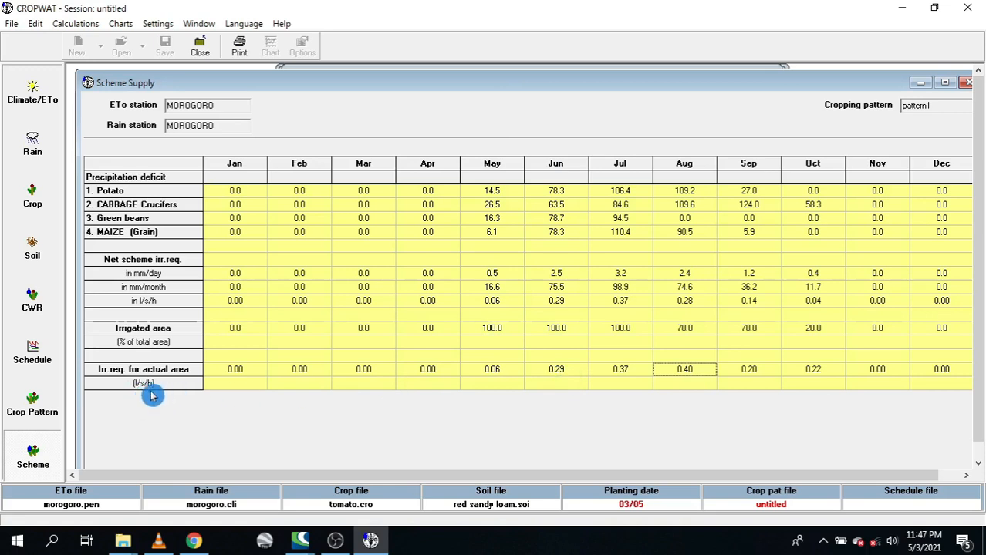
pyautogui.click(571, 376)
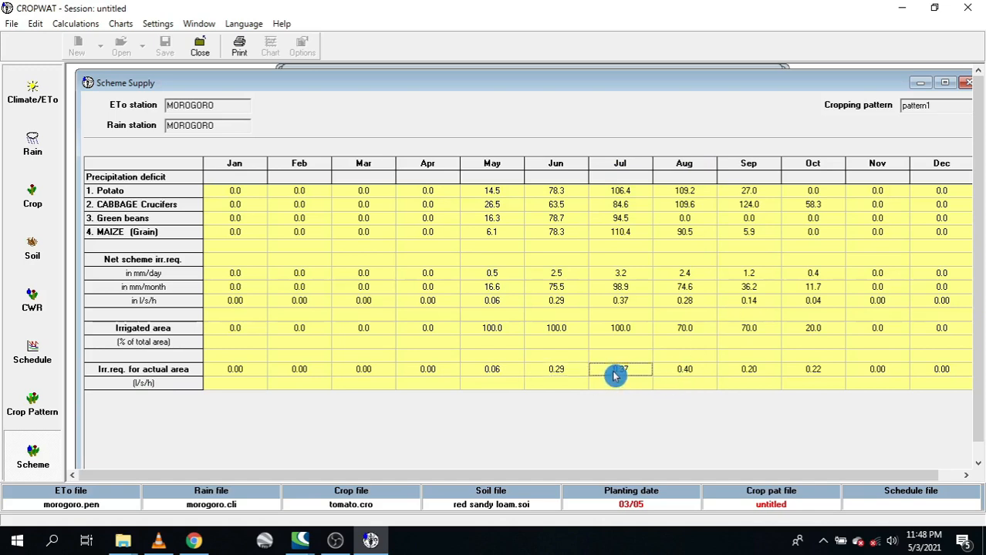
pyautogui.click(555, 332)
pyautogui.click(621, 330)
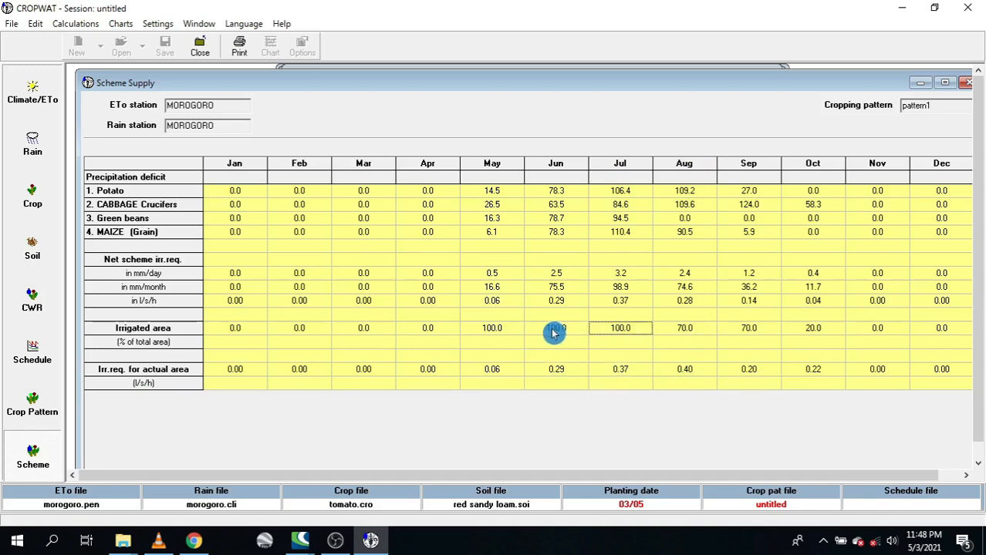
pyautogui.click(555, 331)
pyautogui.click(620, 332)
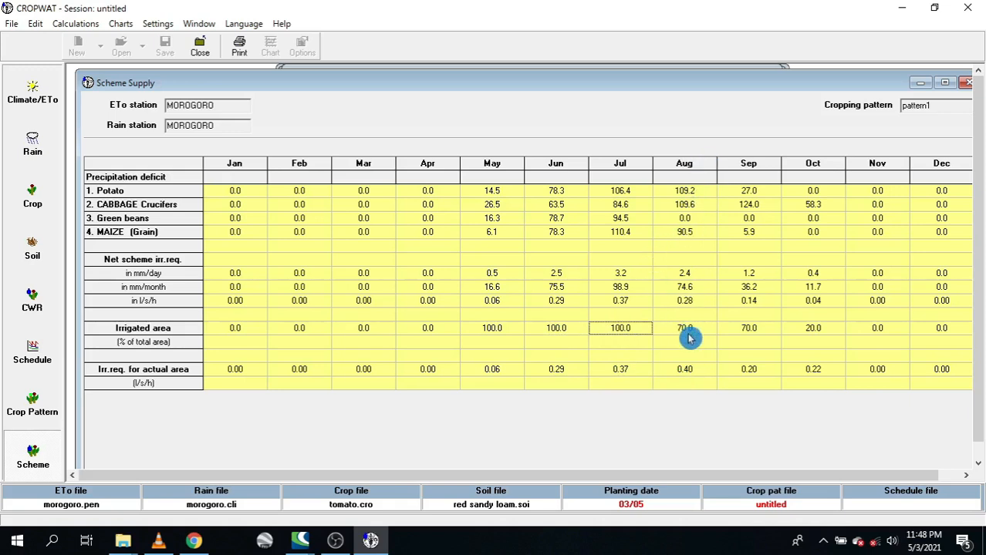
pyautogui.click(682, 331)
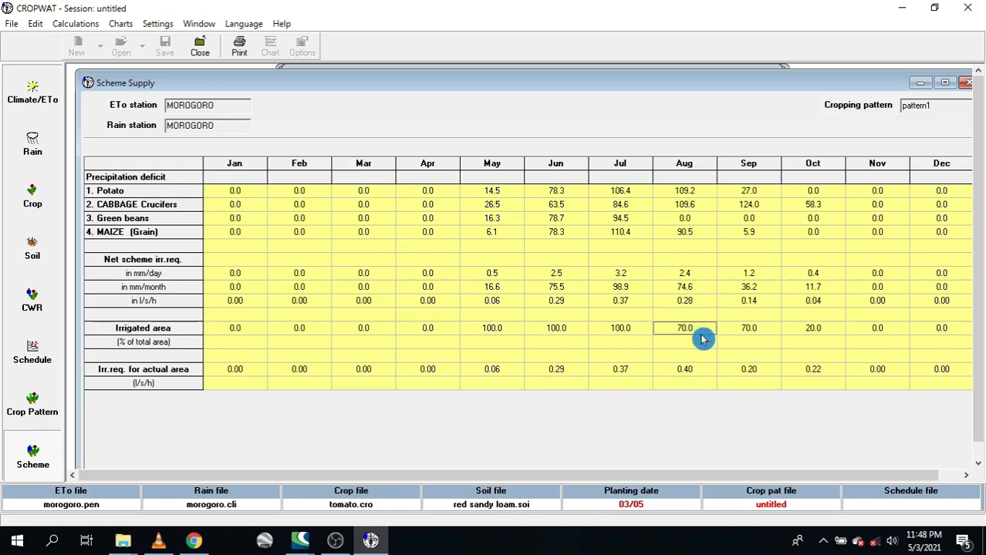
pyautogui.click(677, 376)
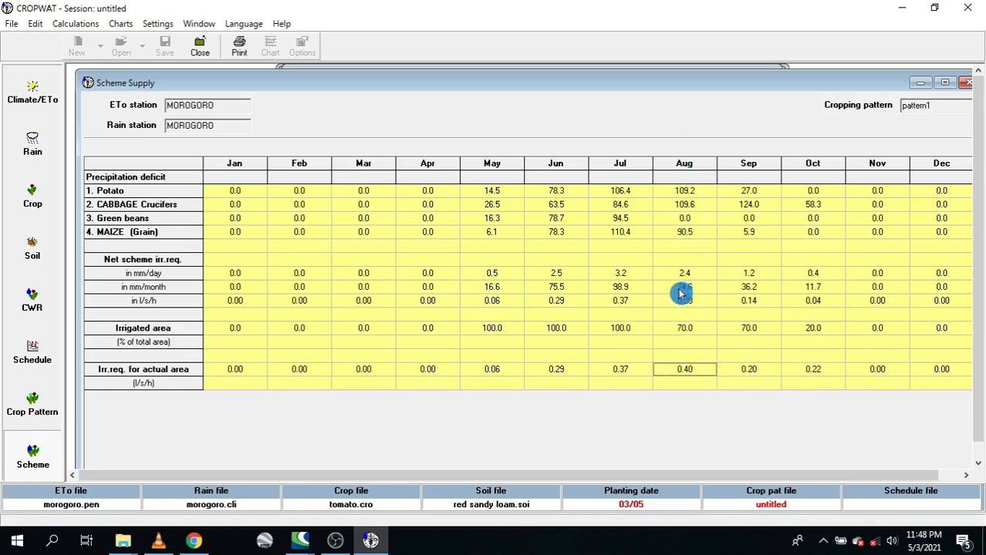
pyautogui.click(678, 330)
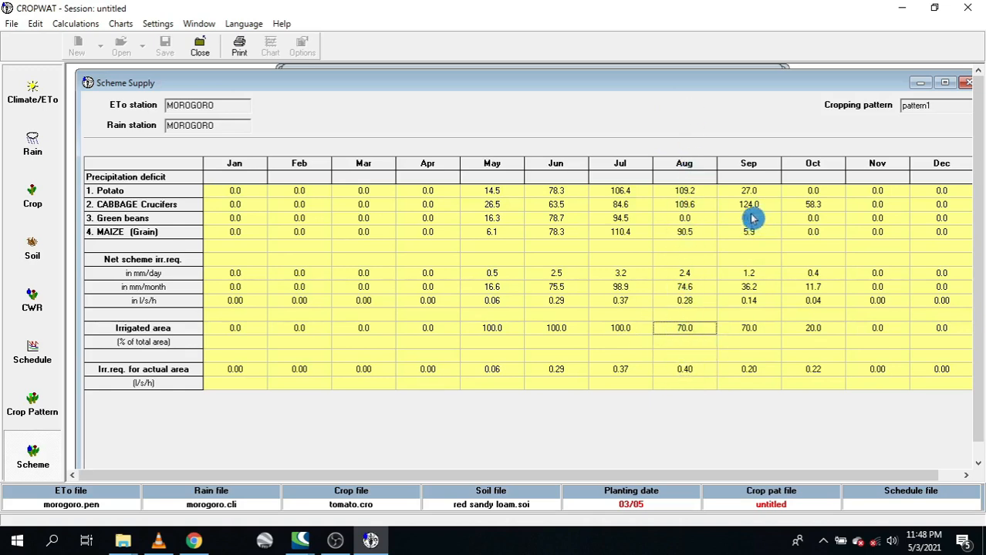
pyautogui.click(748, 329)
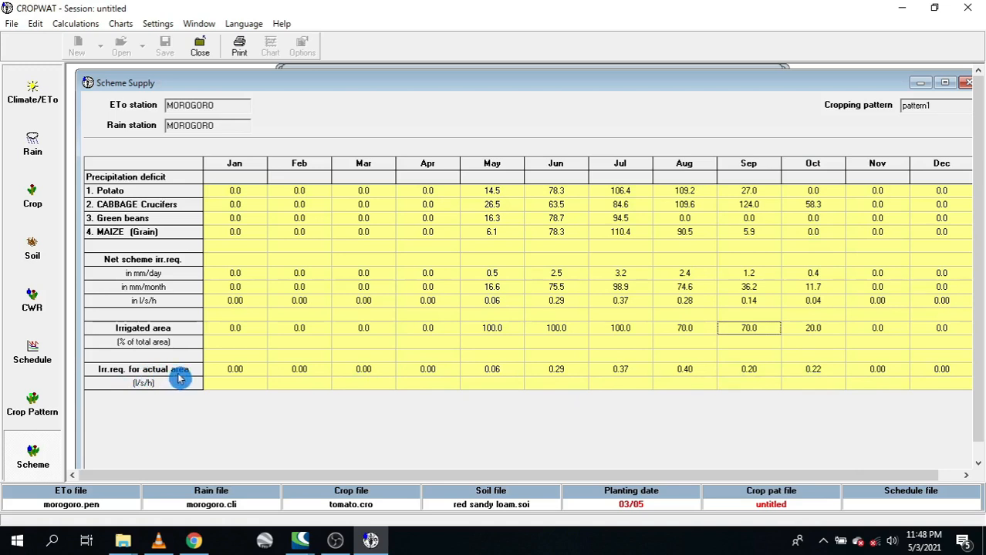
pyautogui.click(622, 372)
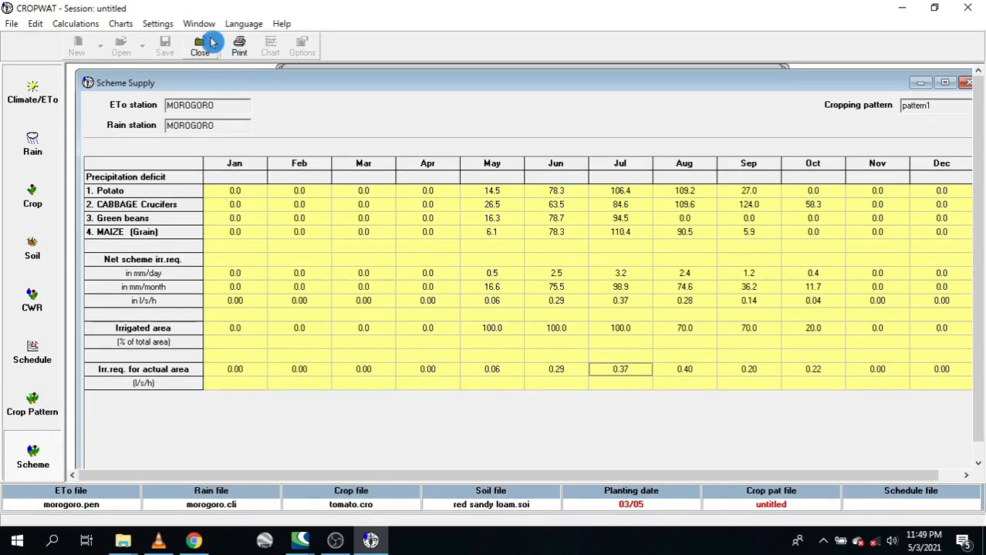
# - Preview the printed report with all available data tables selected, page through it, and close it without printing
pyautogui.click(241, 48)
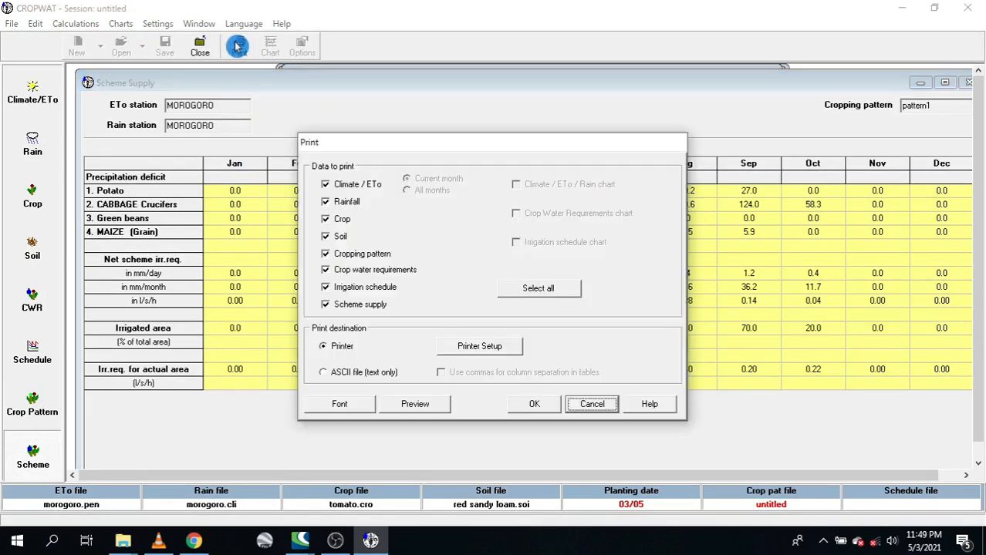
pyautogui.click(554, 285)
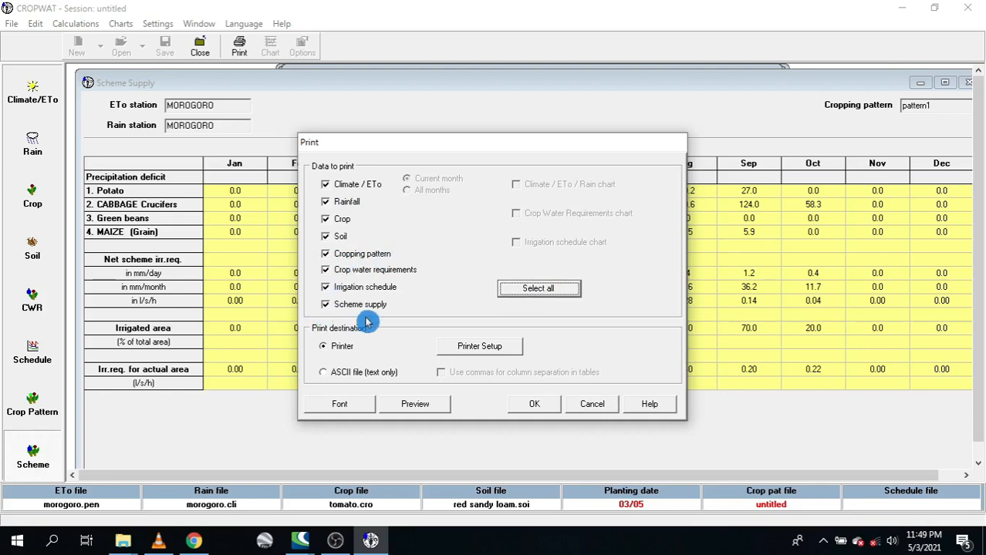
pyautogui.click(422, 406)
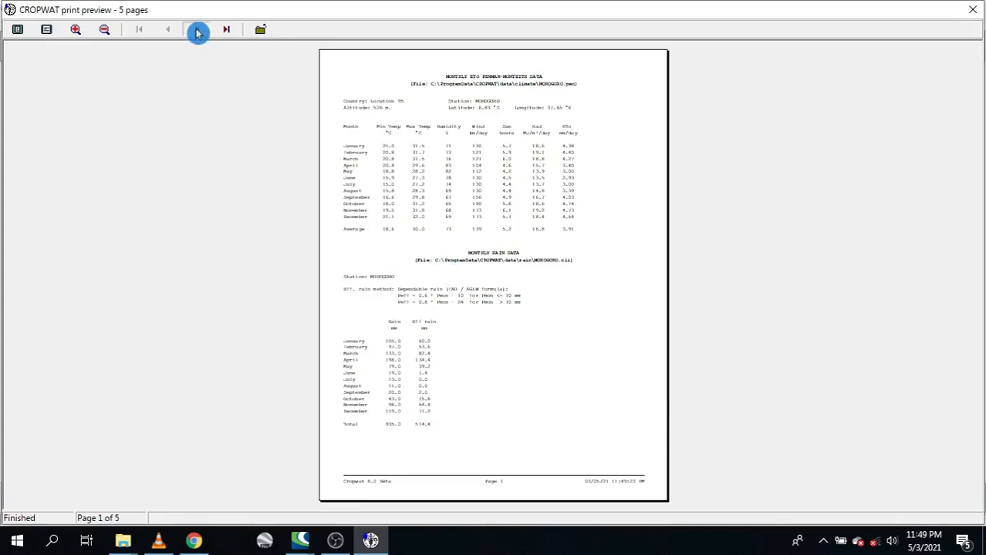
pyautogui.click(198, 32)
pyautogui.click(197, 32)
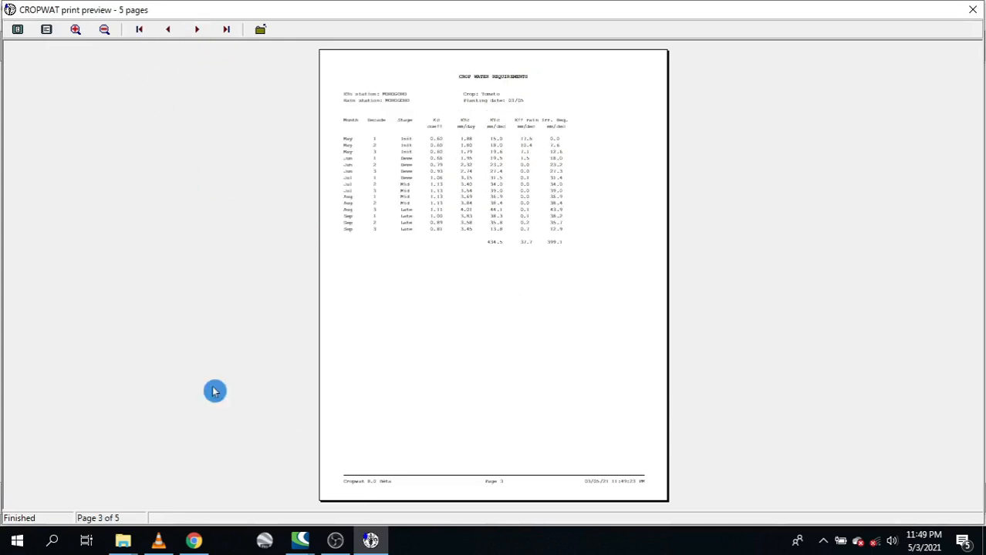
pyautogui.click(200, 32)
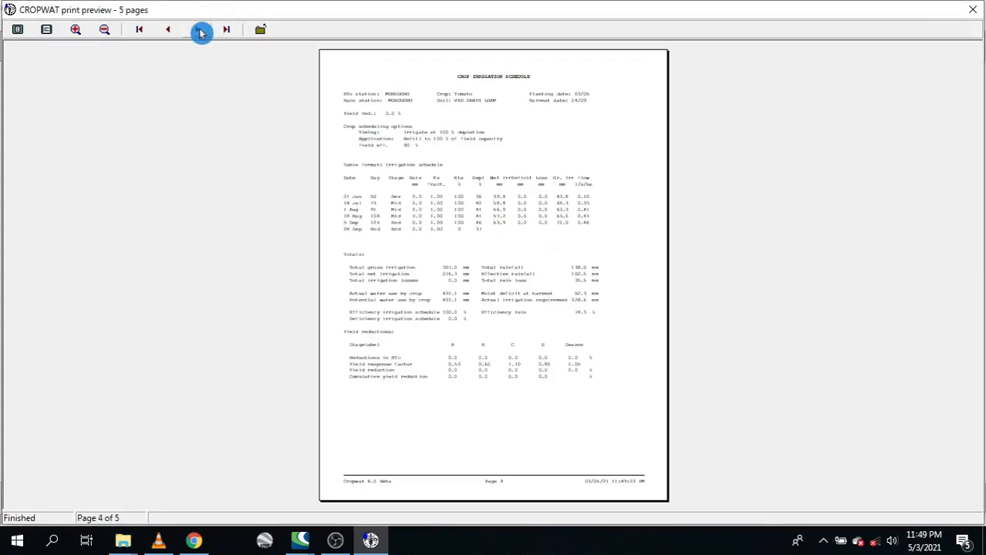
pyautogui.click(200, 31)
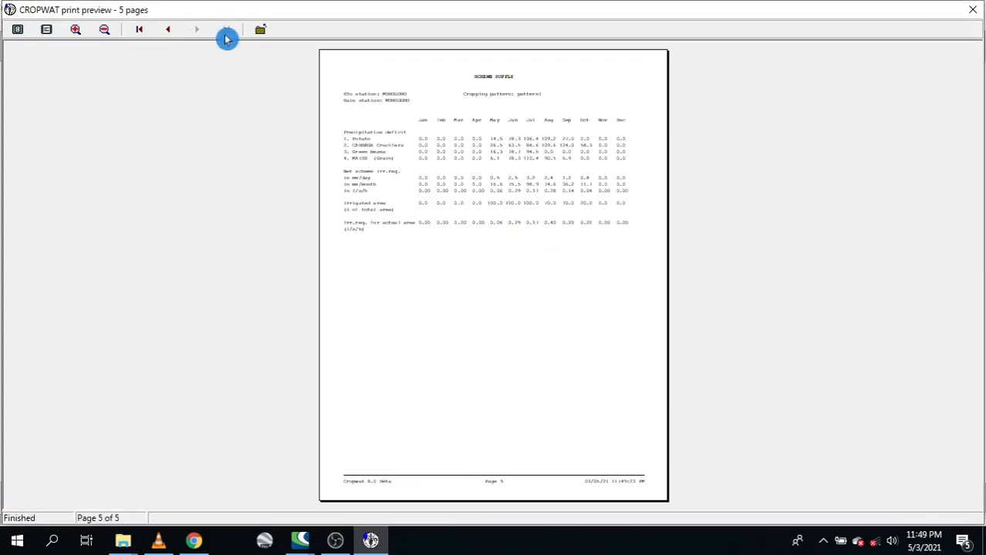
pyautogui.click(974, 15)
pyautogui.press('Escape')
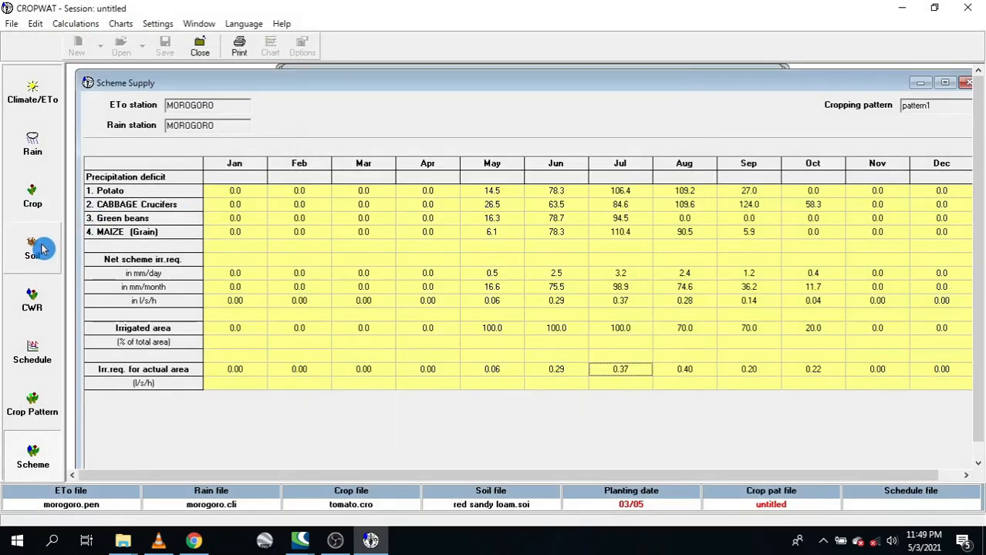
# - Generate the climate/ETo/rain chart, the crop water requirements graph and the irrigation scheduling graph
pyautogui.click(33, 150)
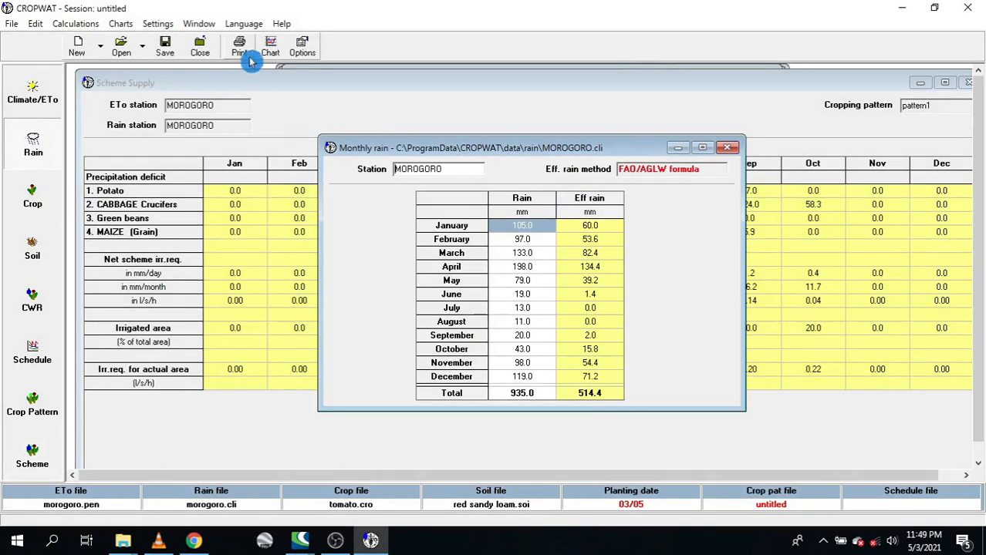
pyautogui.click(271, 50)
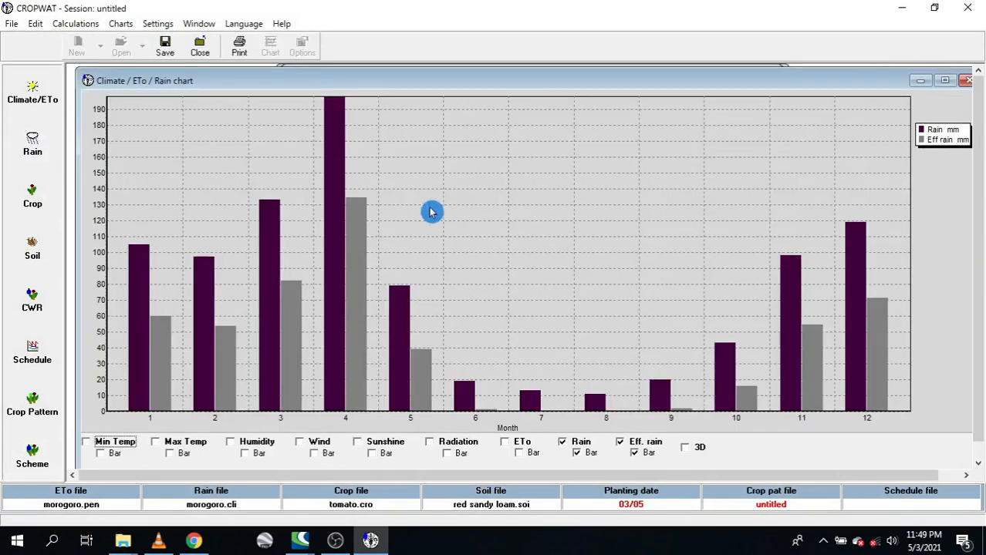
pyautogui.click(54, 90)
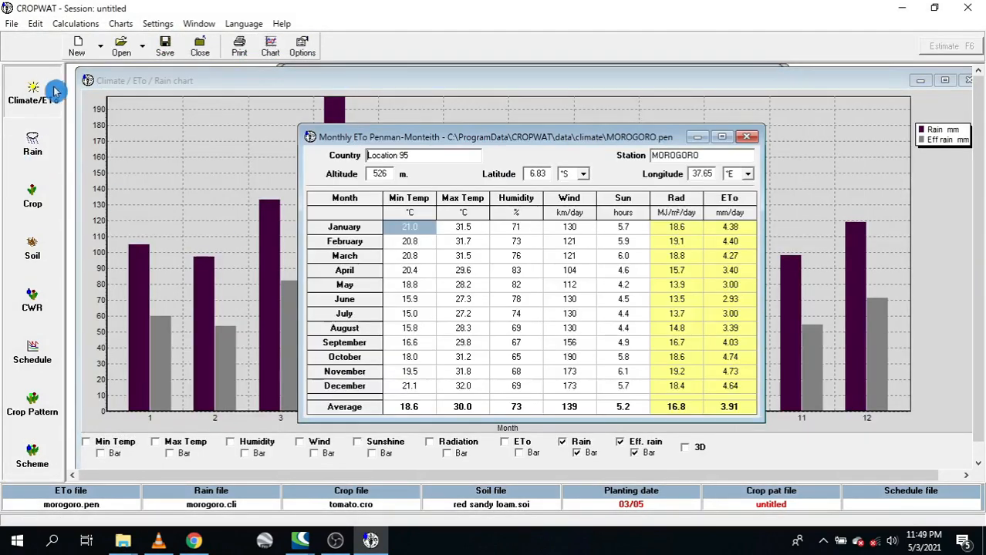
pyautogui.click(271, 45)
pyautogui.click(33, 307)
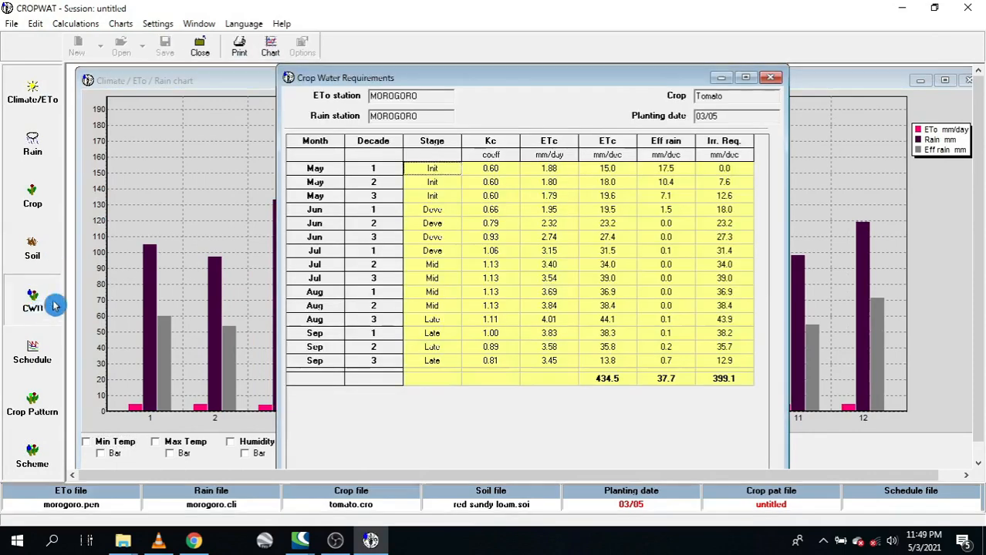
pyautogui.click(272, 46)
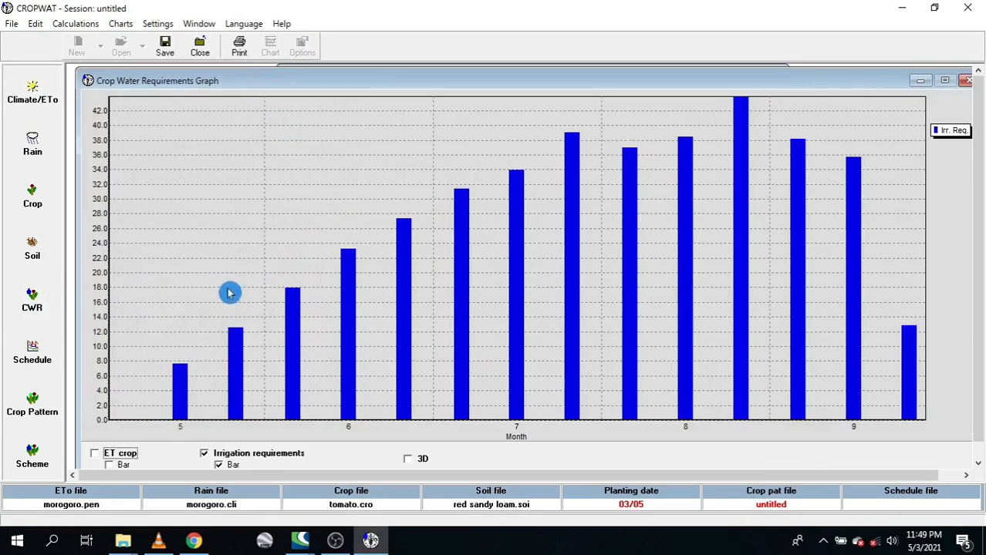
pyautogui.click(33, 358)
pyautogui.click(272, 47)
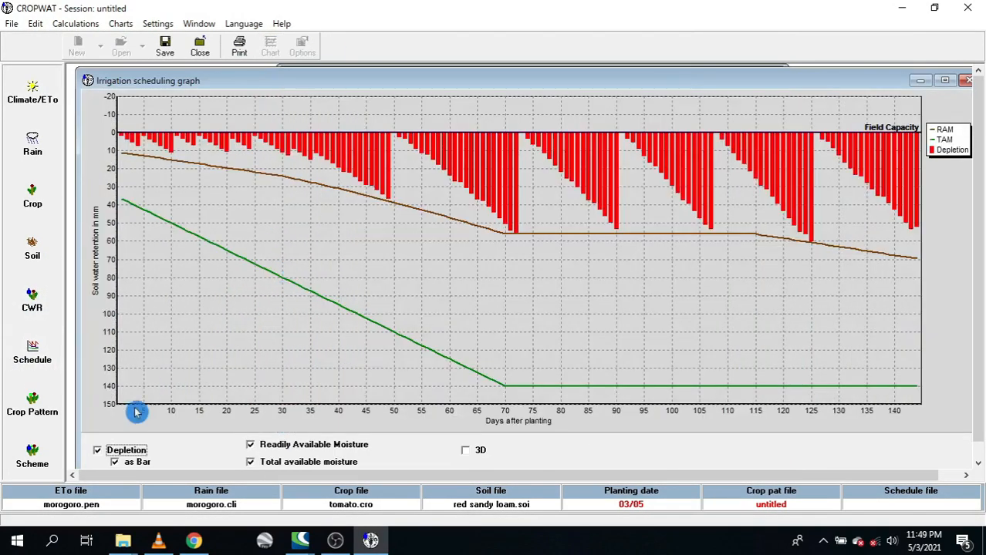
# - Preview the scheme supply report with all data tables and the three charts included, read through its pages, and cancel printing
pyautogui.click(32, 457)
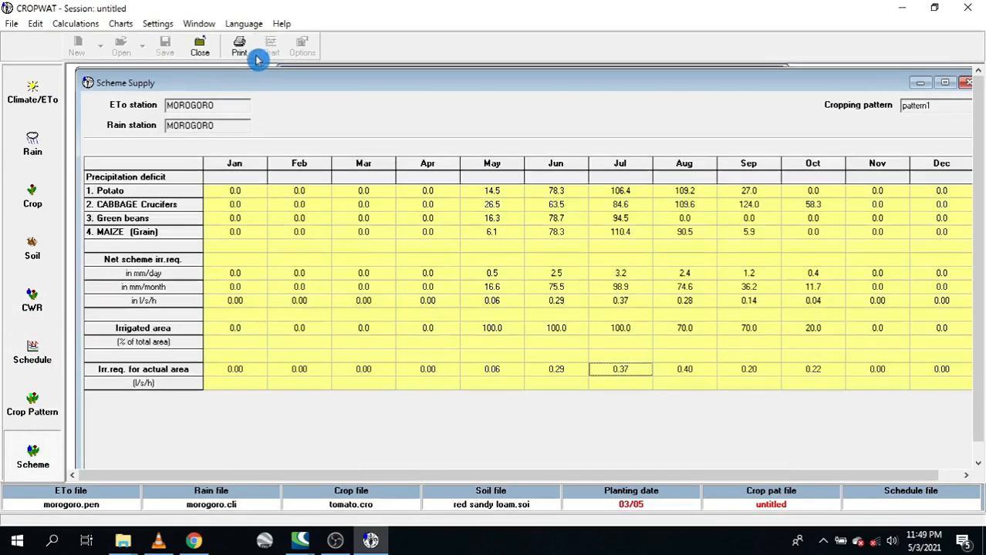
pyautogui.click(240, 48)
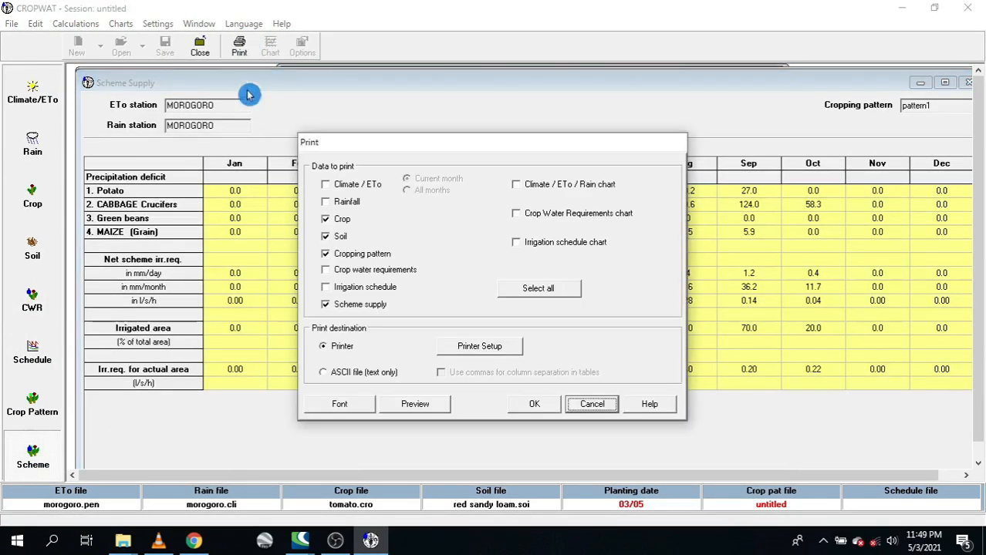
pyautogui.click(549, 289)
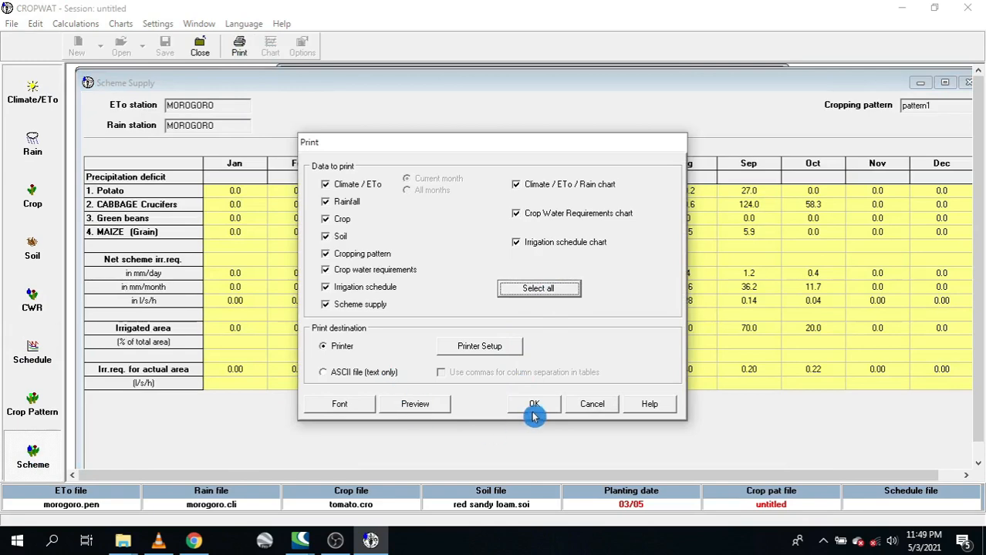
pyautogui.click(432, 406)
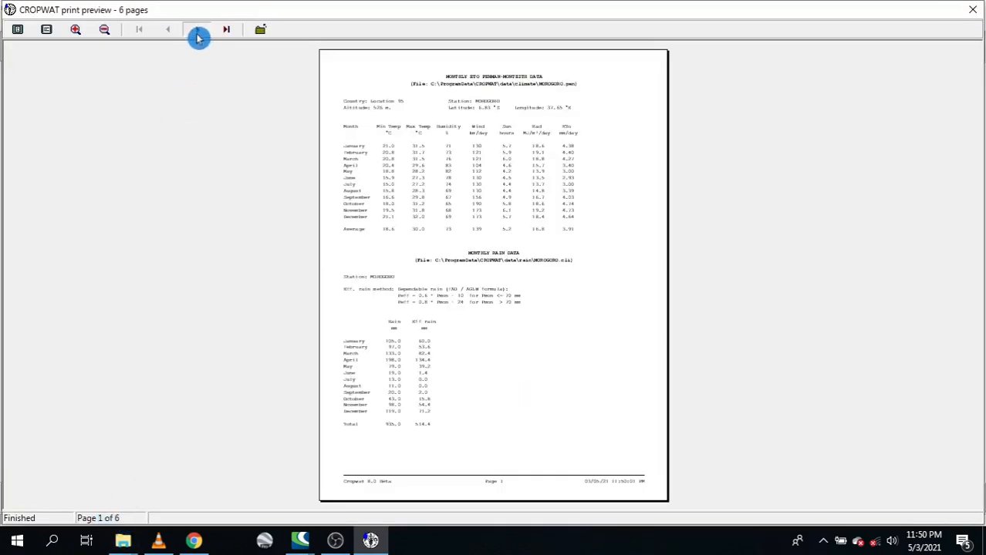
pyautogui.click(197, 31)
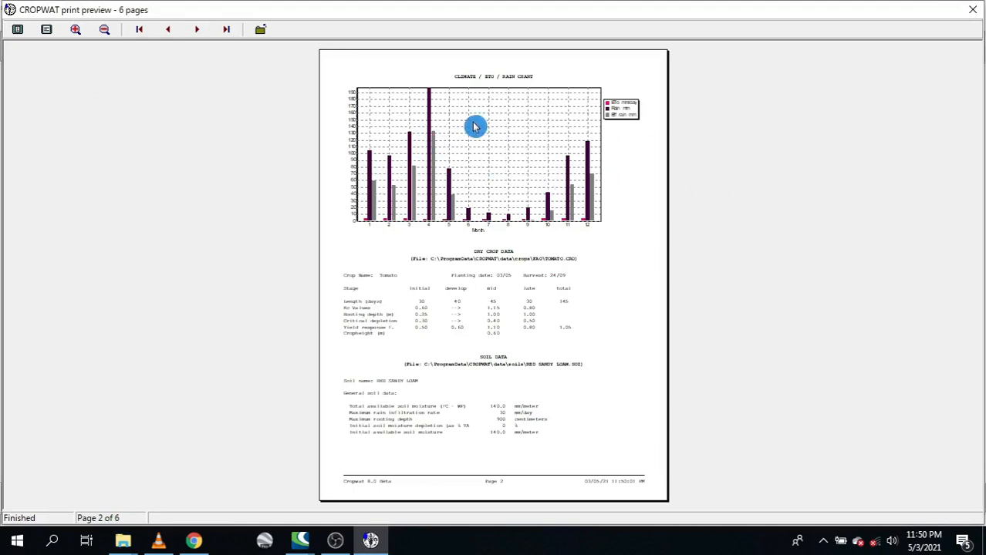
pyautogui.click(193, 31)
pyautogui.click(194, 32)
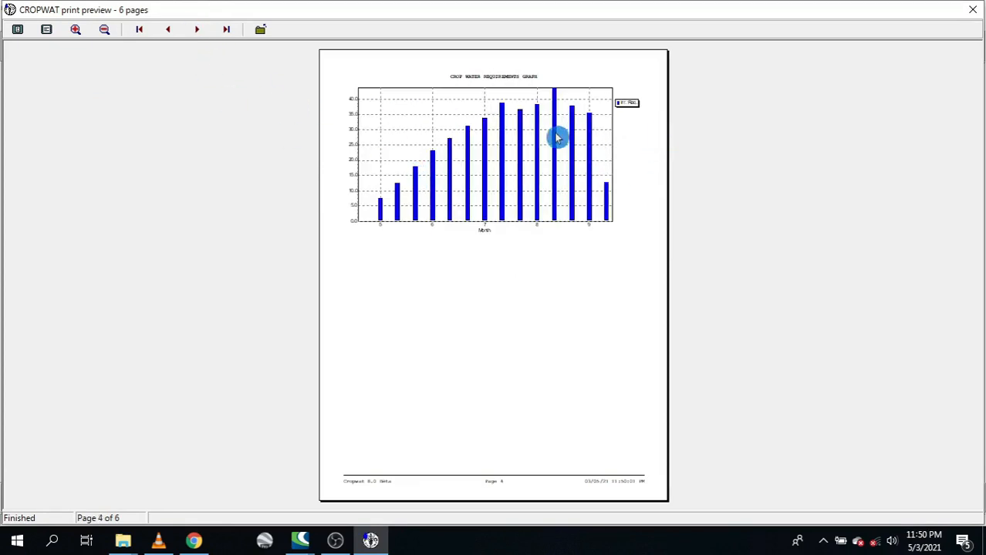
pyautogui.click(195, 31)
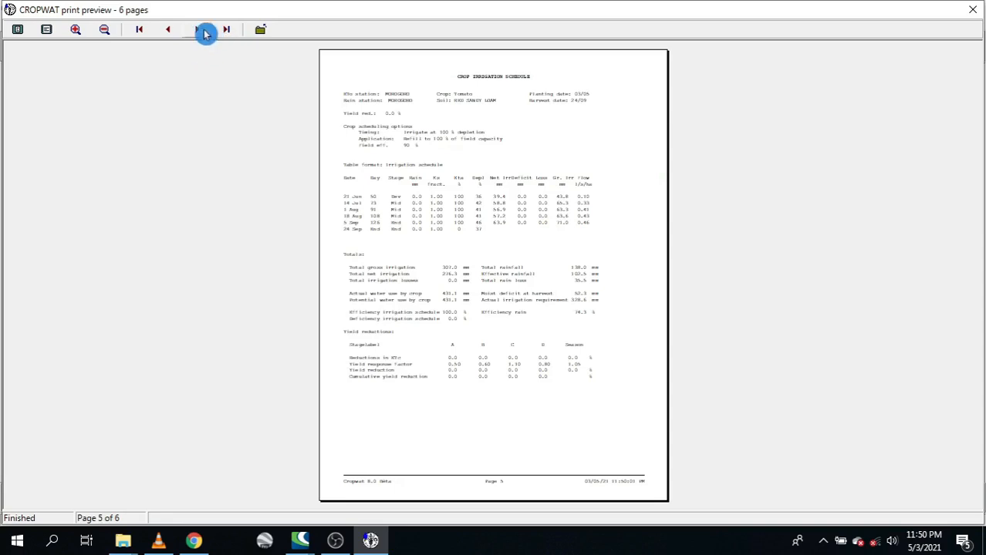
pyautogui.click(197, 31)
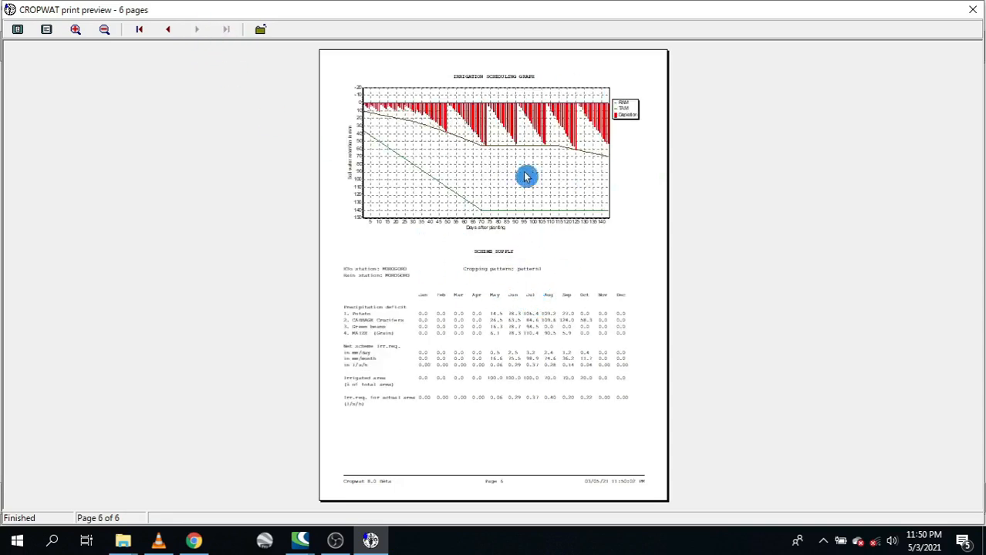
pyautogui.click(973, 13)
pyautogui.click(590, 404)
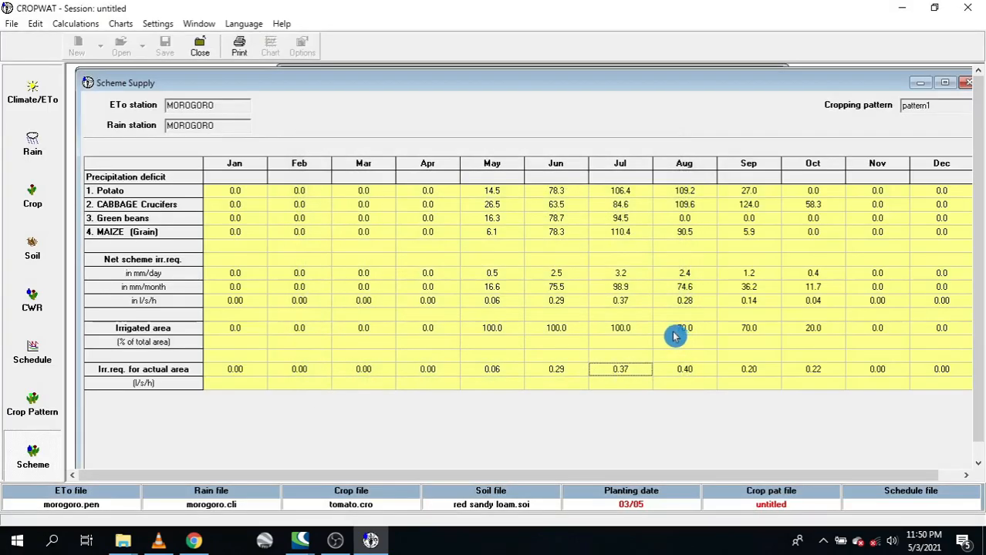